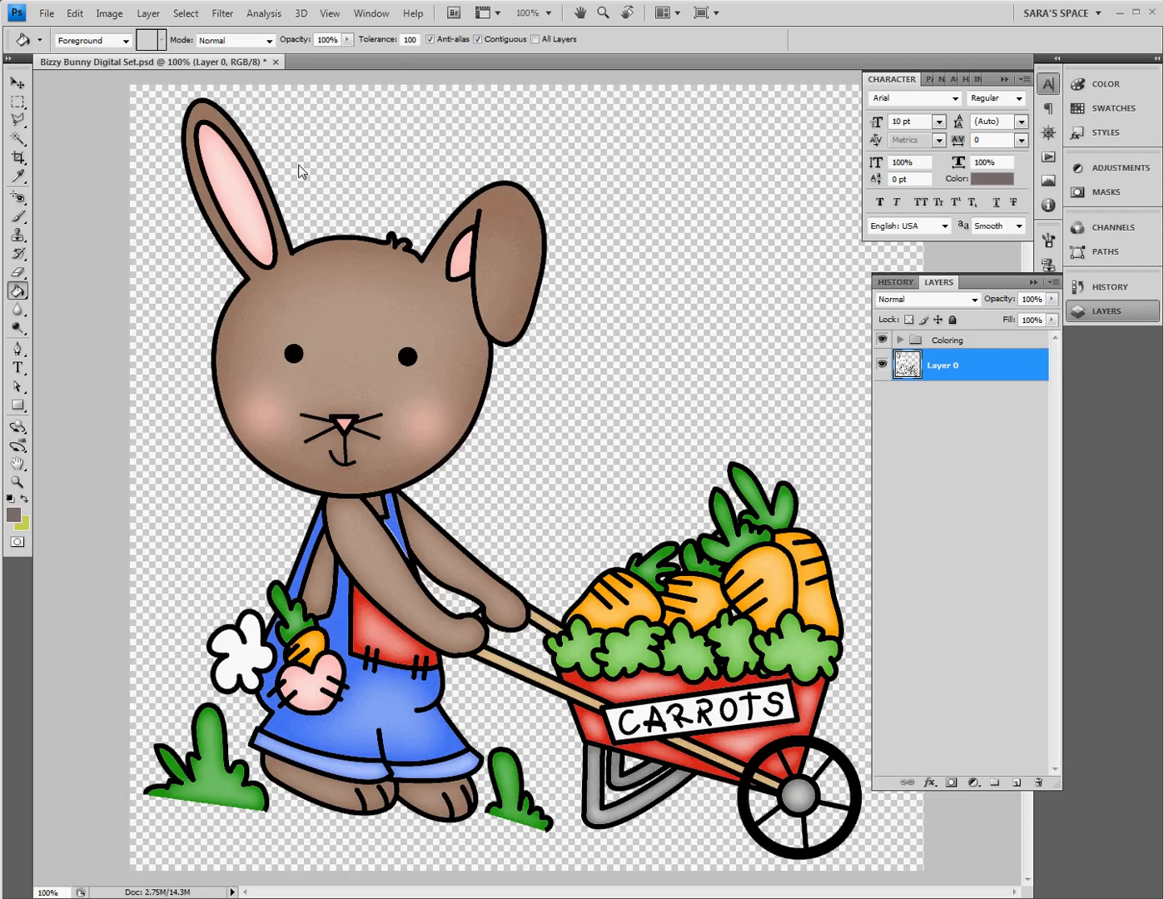
# Step: Hide the Coloring group and select the bunny's head and outer ears on Layer 0 with the Magic Wand
pyautogui.click(883, 341)
pyautogui.click(882, 341)
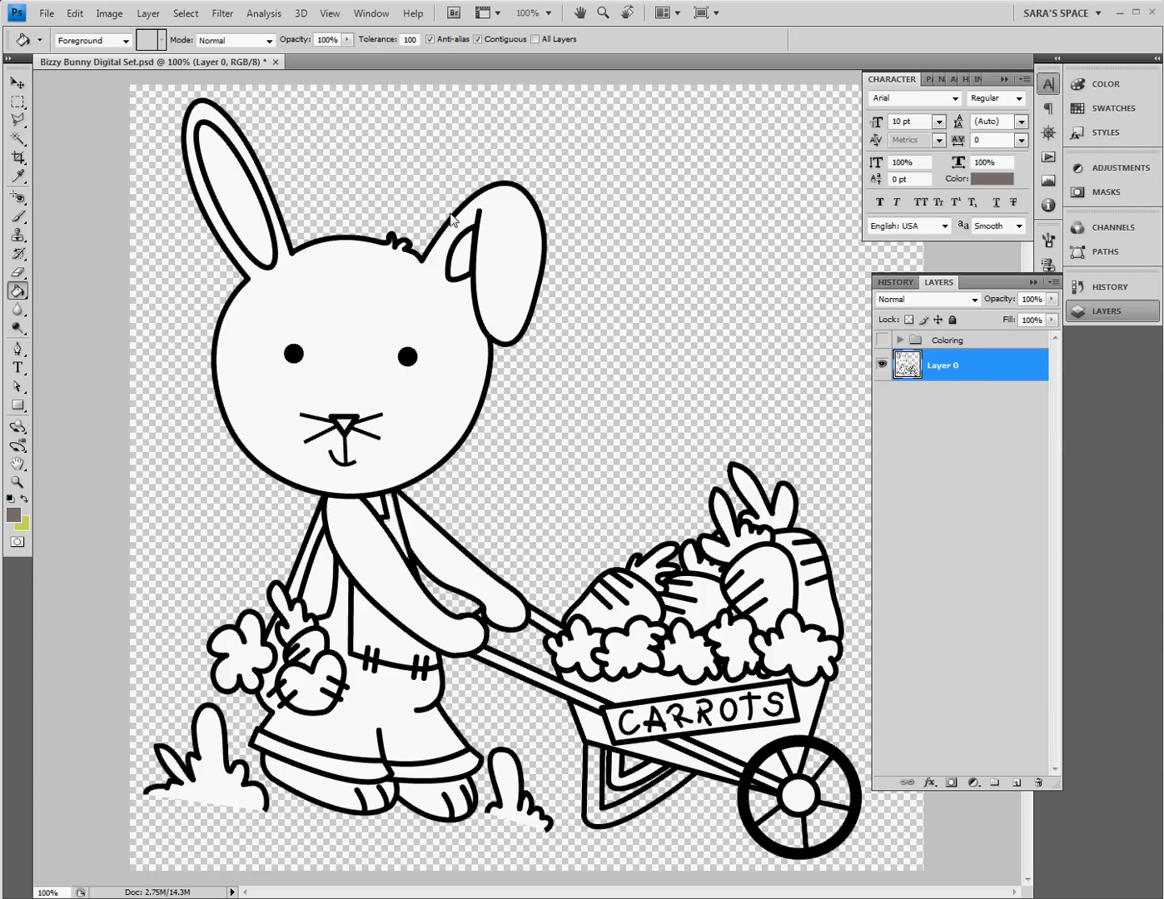
pyautogui.click(18, 141)
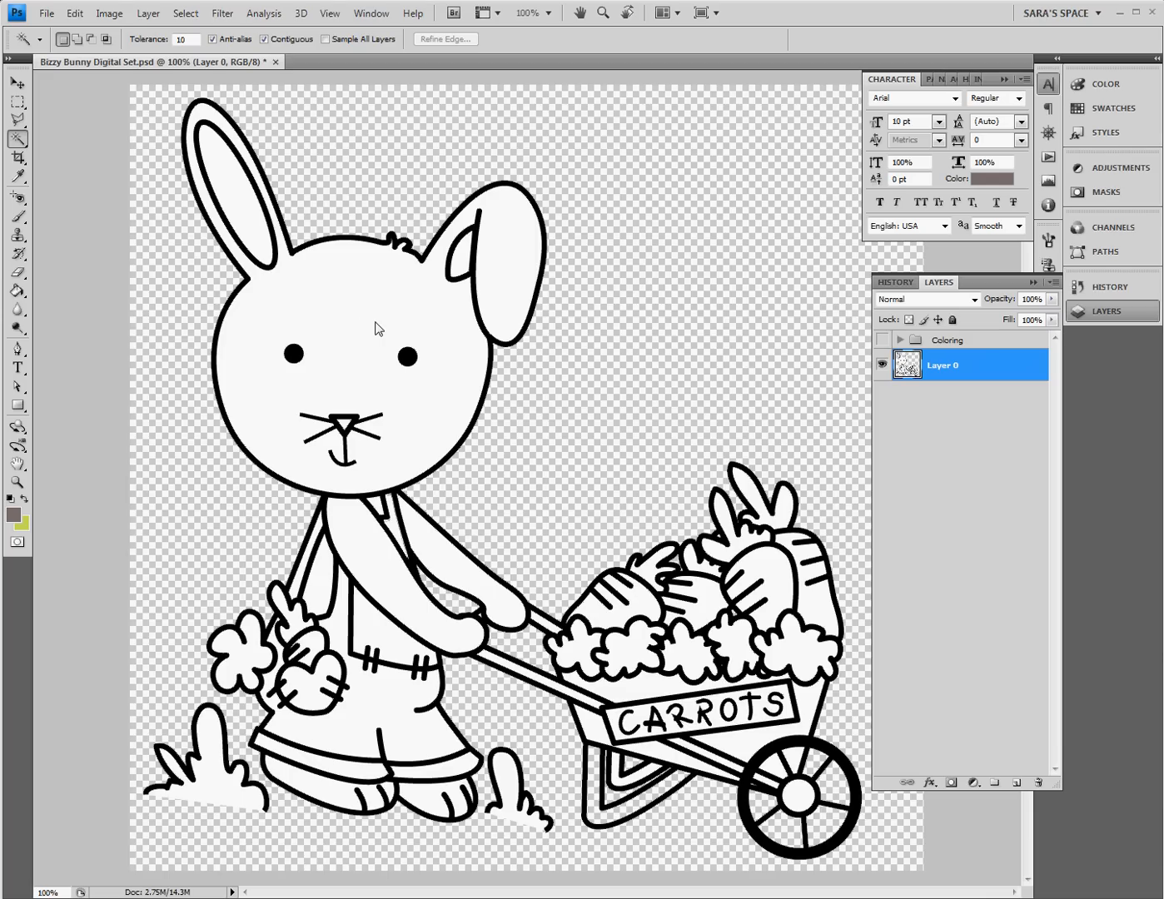
pyautogui.click(302, 316)
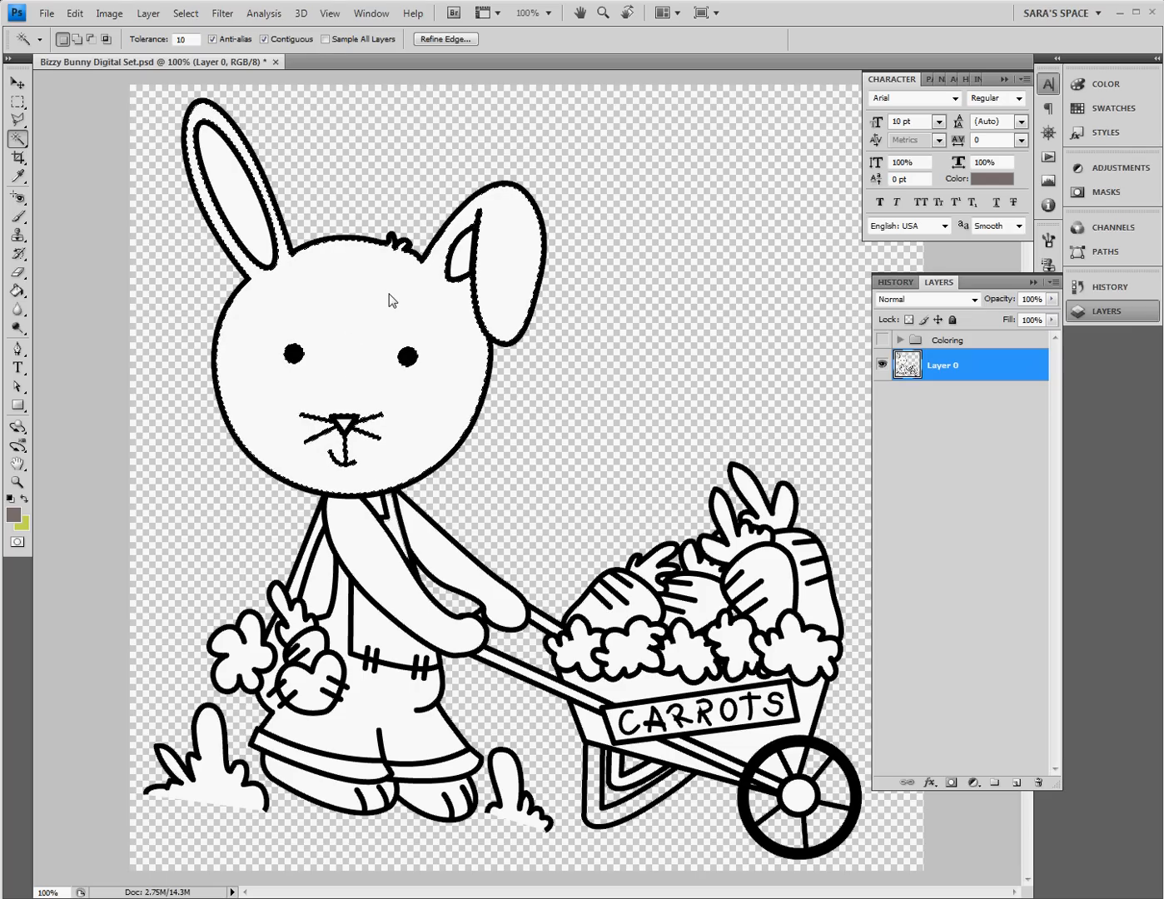
# Step: Add a Solid Color fill layer from the head selection, using the brown #8a6f53
pyautogui.click(146, 13)
pyautogui.click(126, 14)
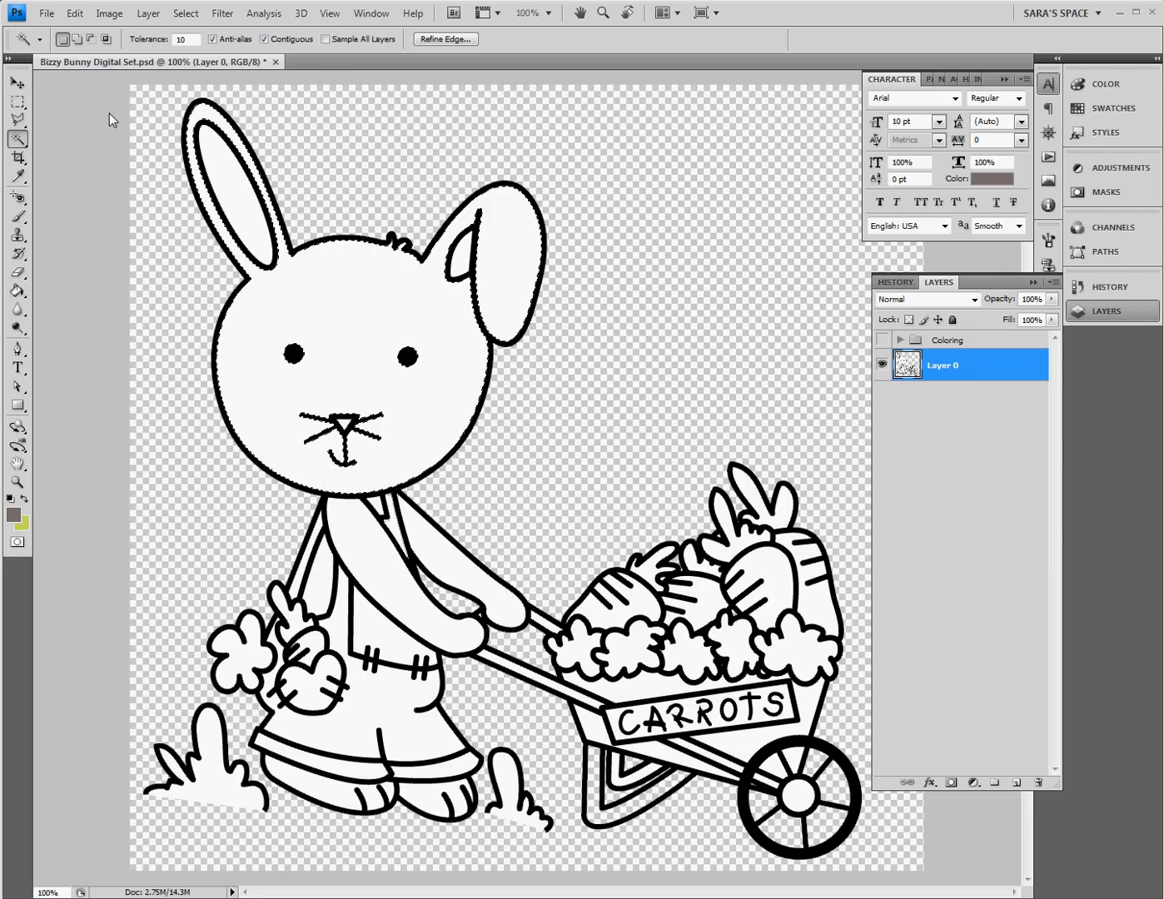
pyautogui.click(17, 291)
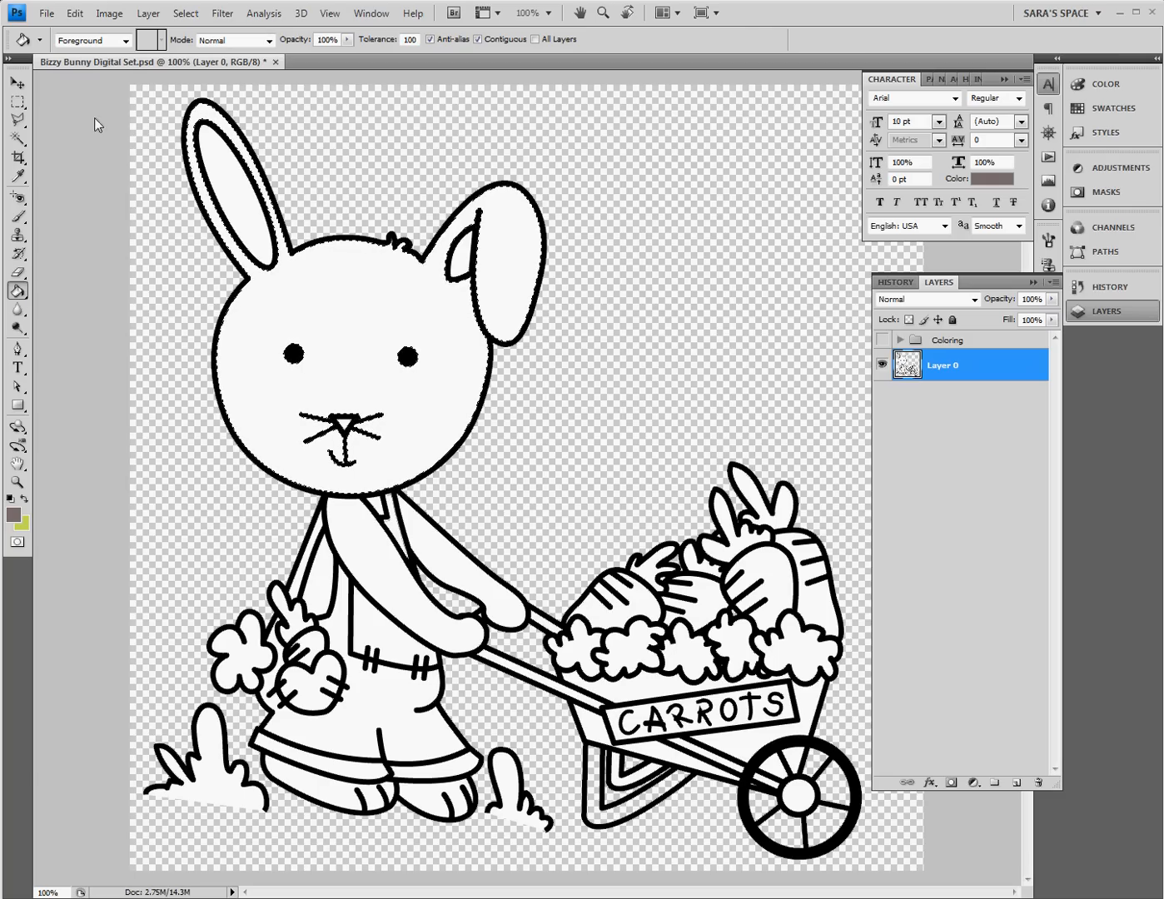
pyautogui.click(148, 14)
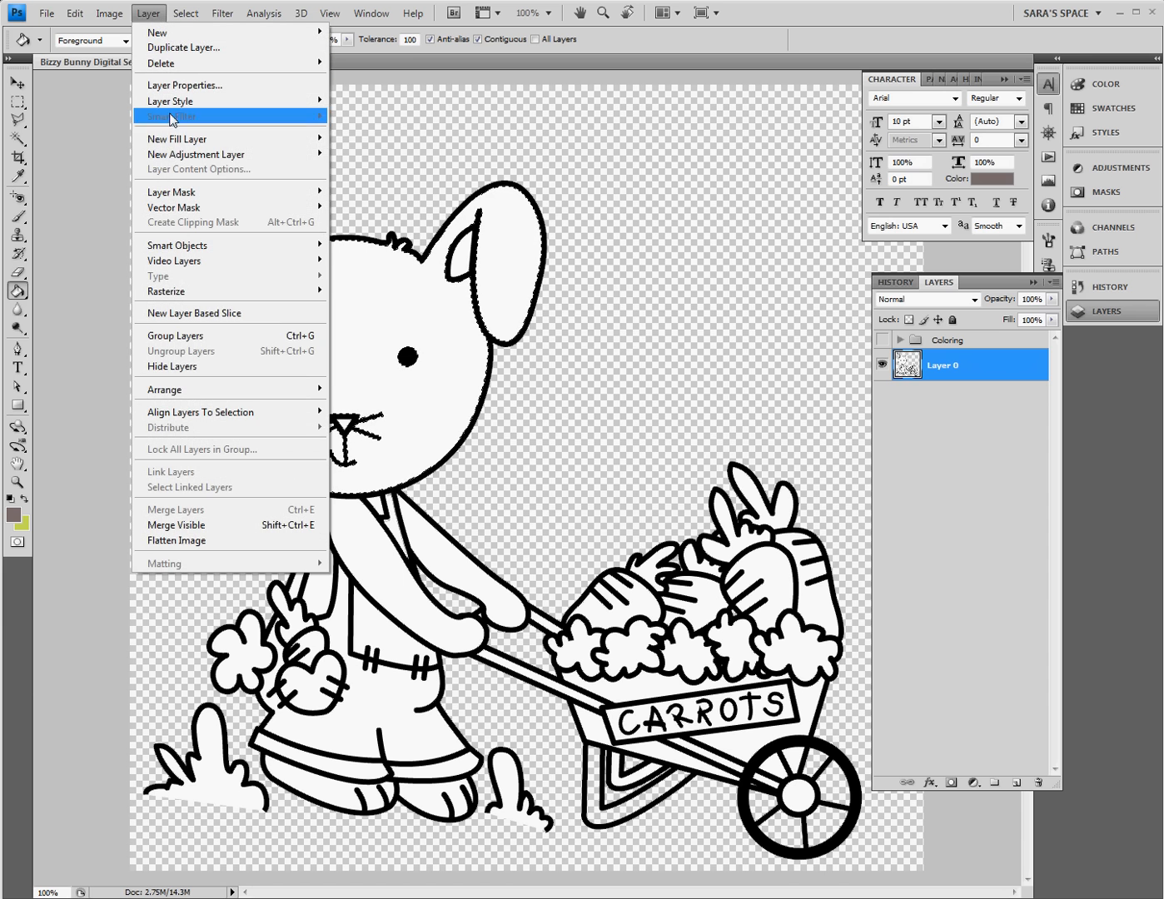
pyautogui.moveTo(283, 139)
pyautogui.click(360, 146)
pyautogui.click(753, 292)
pyautogui.click(635, 637)
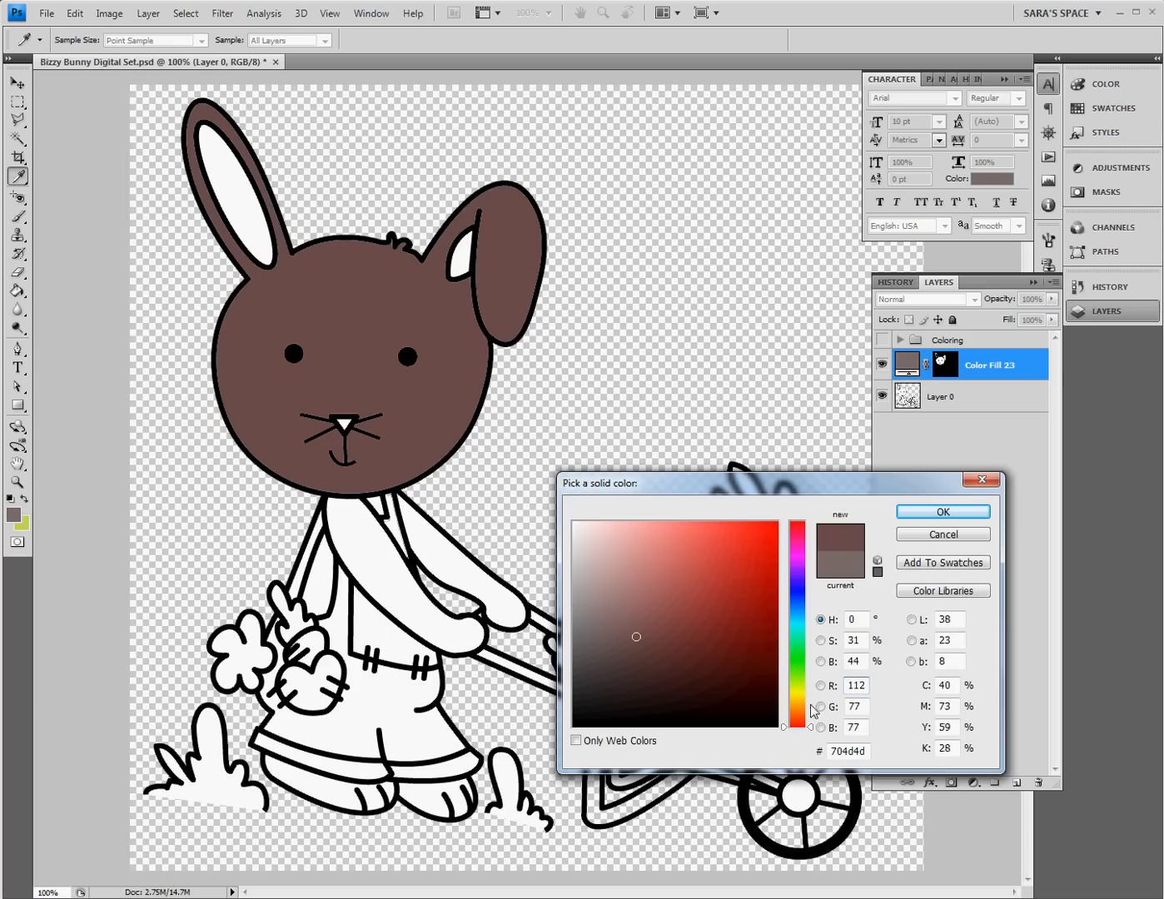
pyautogui.moveTo(800, 722); pyautogui.dragTo(799, 708)
pyautogui.moveTo(656, 625); pyautogui.dragTo(654, 606)
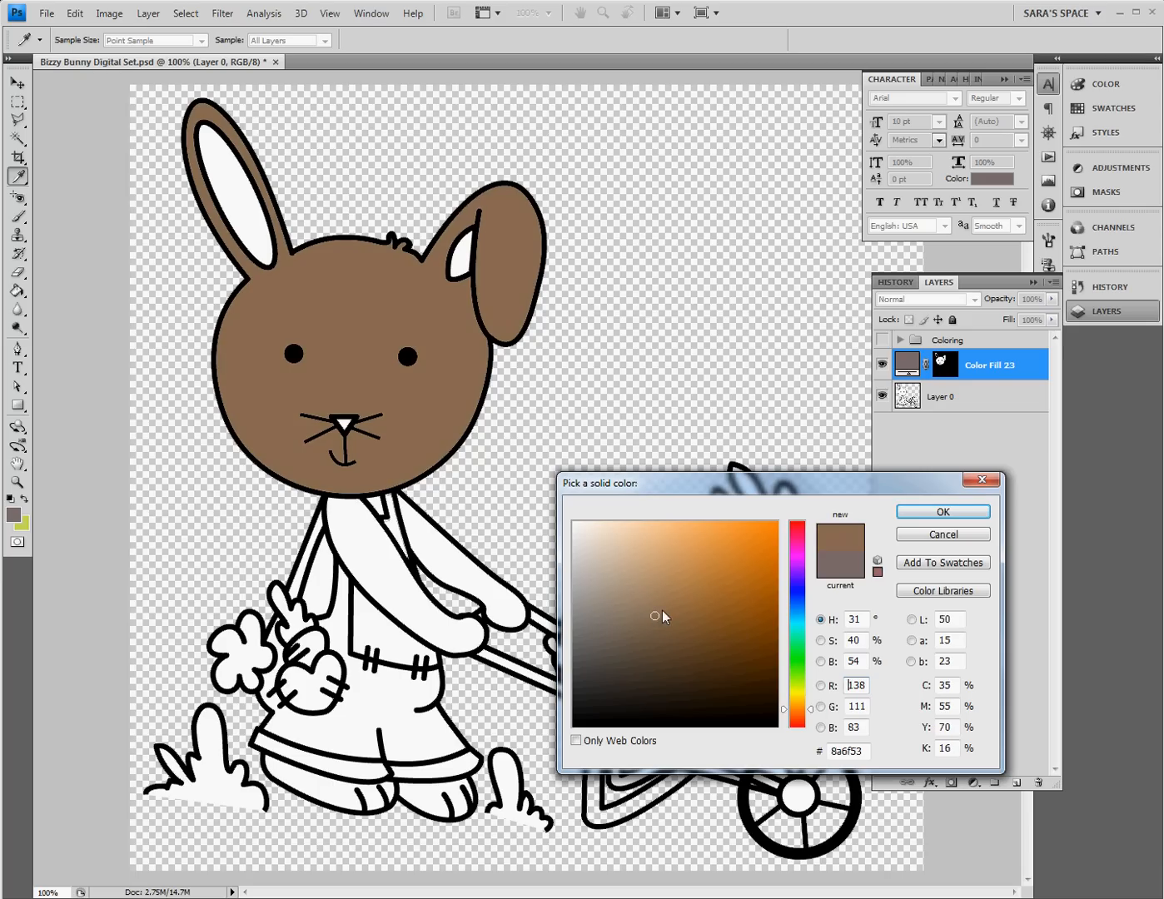
pyautogui.click(924, 513)
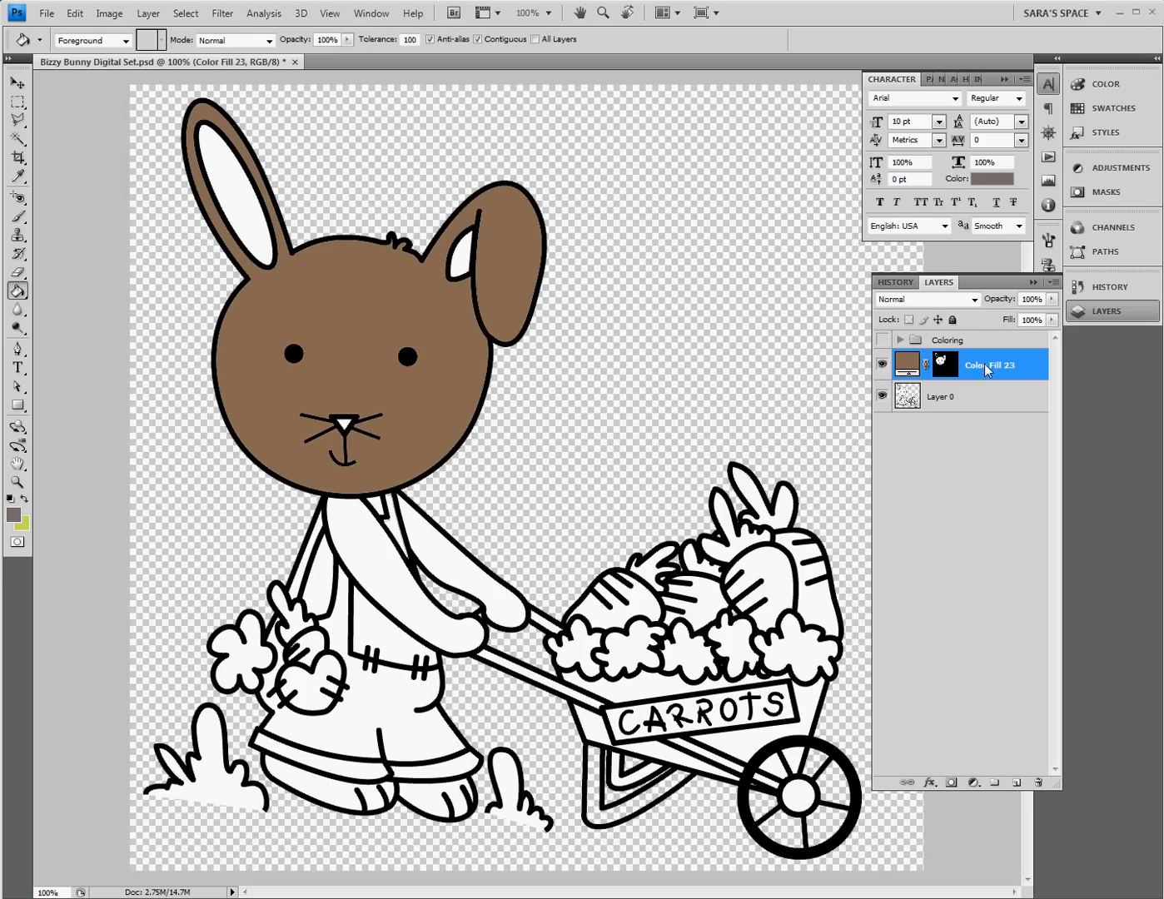
# Step: Enable an Inner Glow on the brown fill layer with its source at Center and white as the glow colour
pyautogui.rightClick(975, 361)
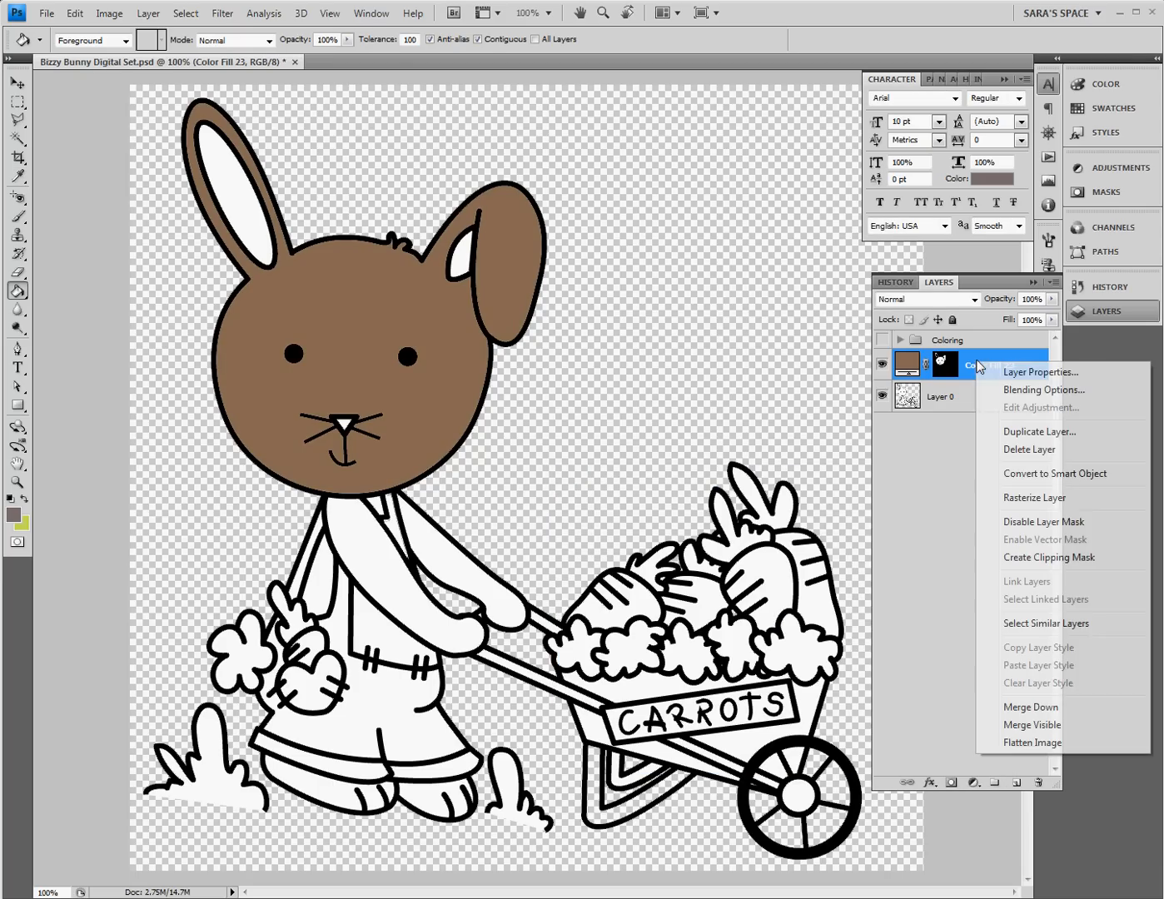
pyautogui.click(1012, 390)
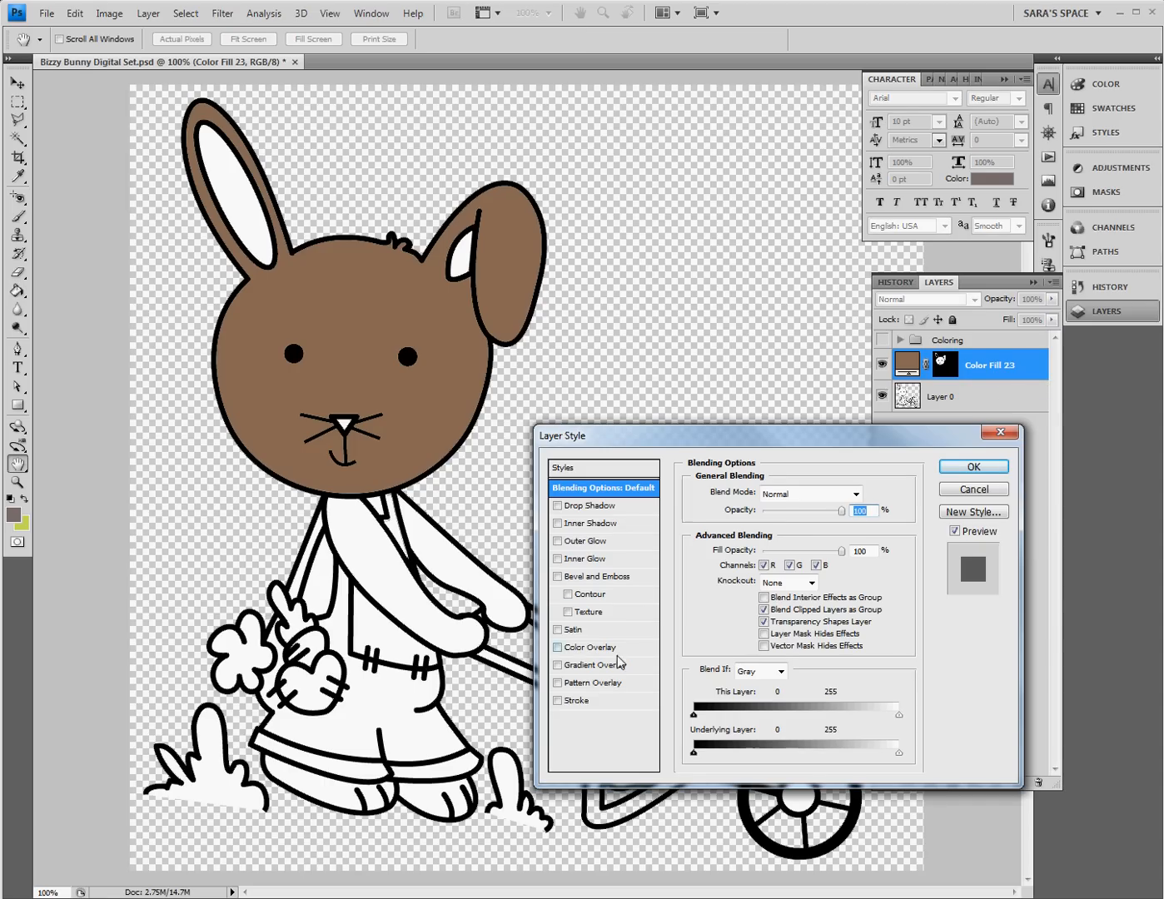
pyautogui.click(557, 560)
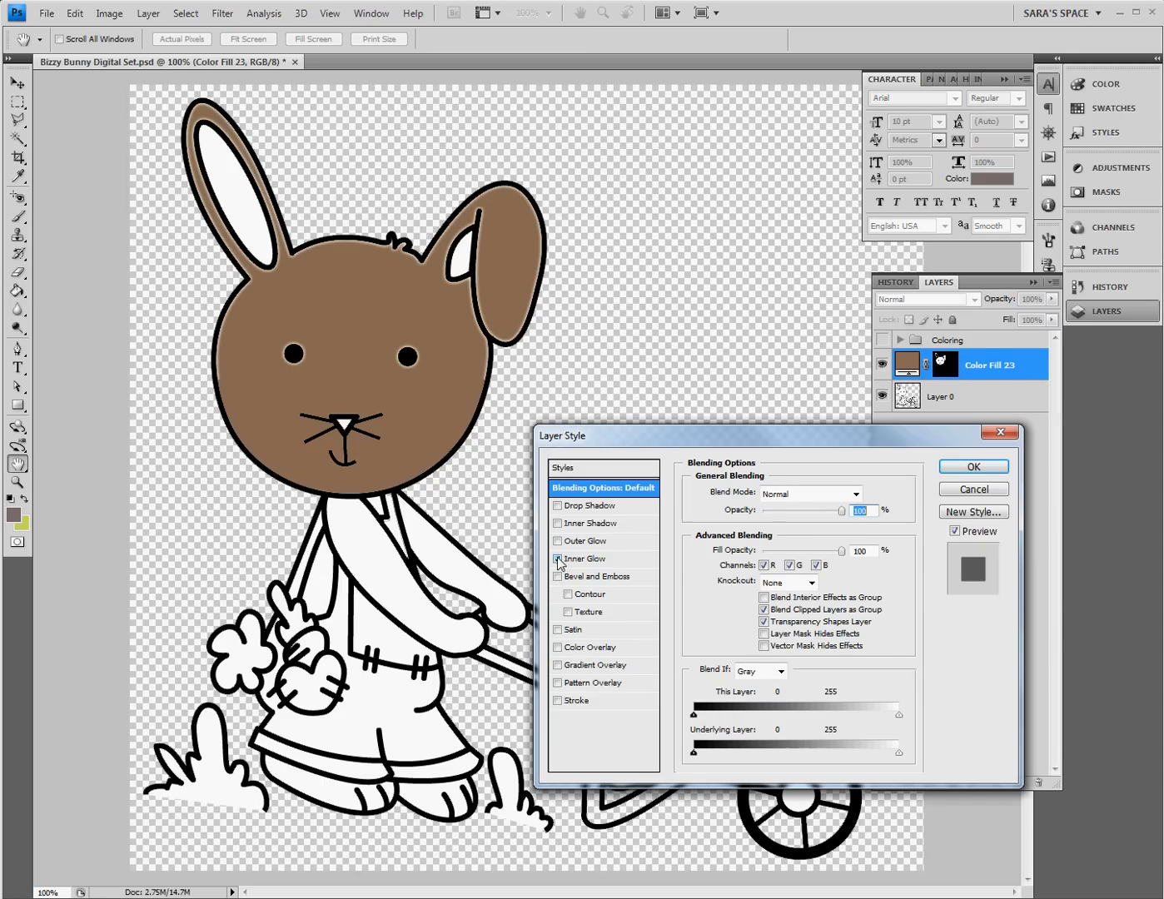
pyautogui.click(585, 560)
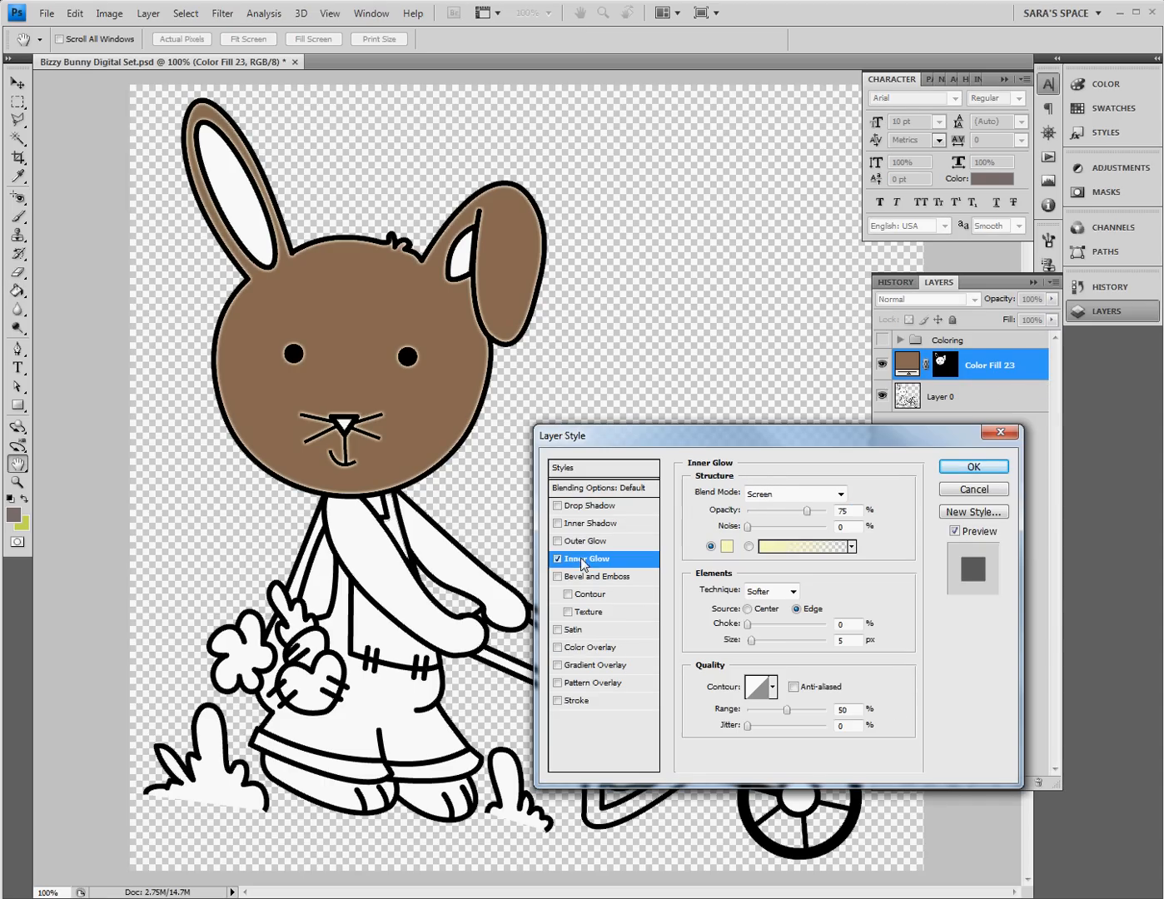
pyautogui.click(748, 609)
pyautogui.click(727, 548)
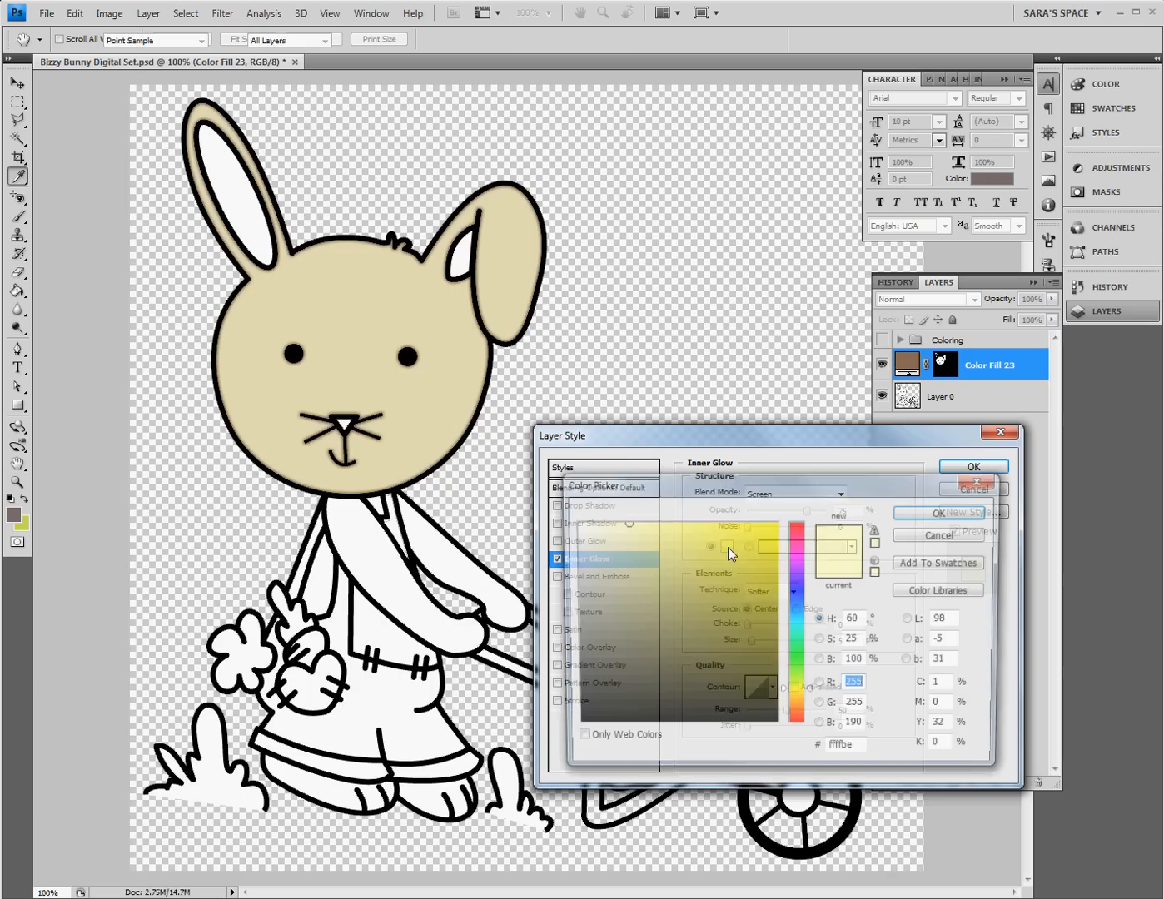
pyautogui.moveTo(598, 538); pyautogui.dragTo(549, 519)
pyautogui.click(934, 508)
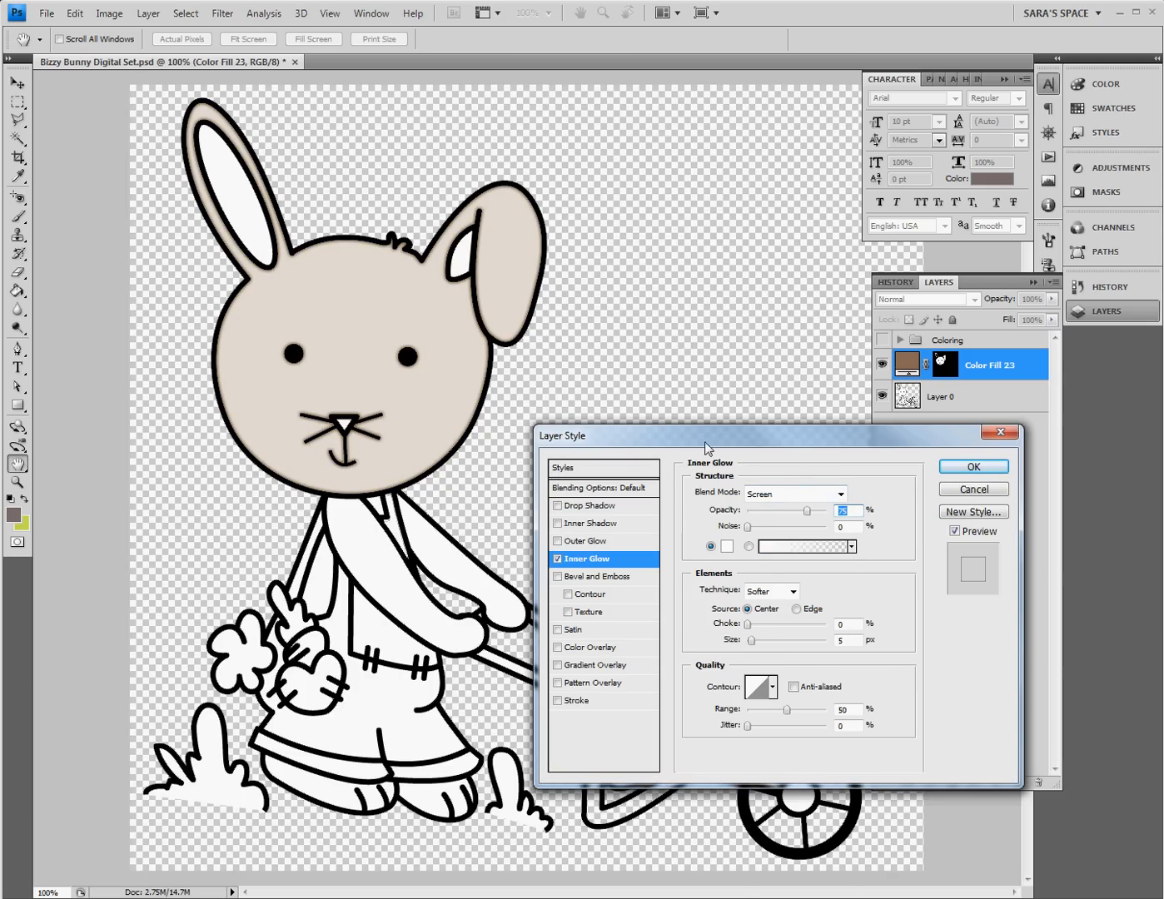
# Step: Set the Inner Glow size to 73 px and its opacity to about 35%, and apply the layer style
pyautogui.click(793, 493)
pyautogui.click(774, 550)
pyautogui.click(780, 494)
pyautogui.click(772, 625)
pyautogui.click(782, 493)
pyautogui.click(771, 639)
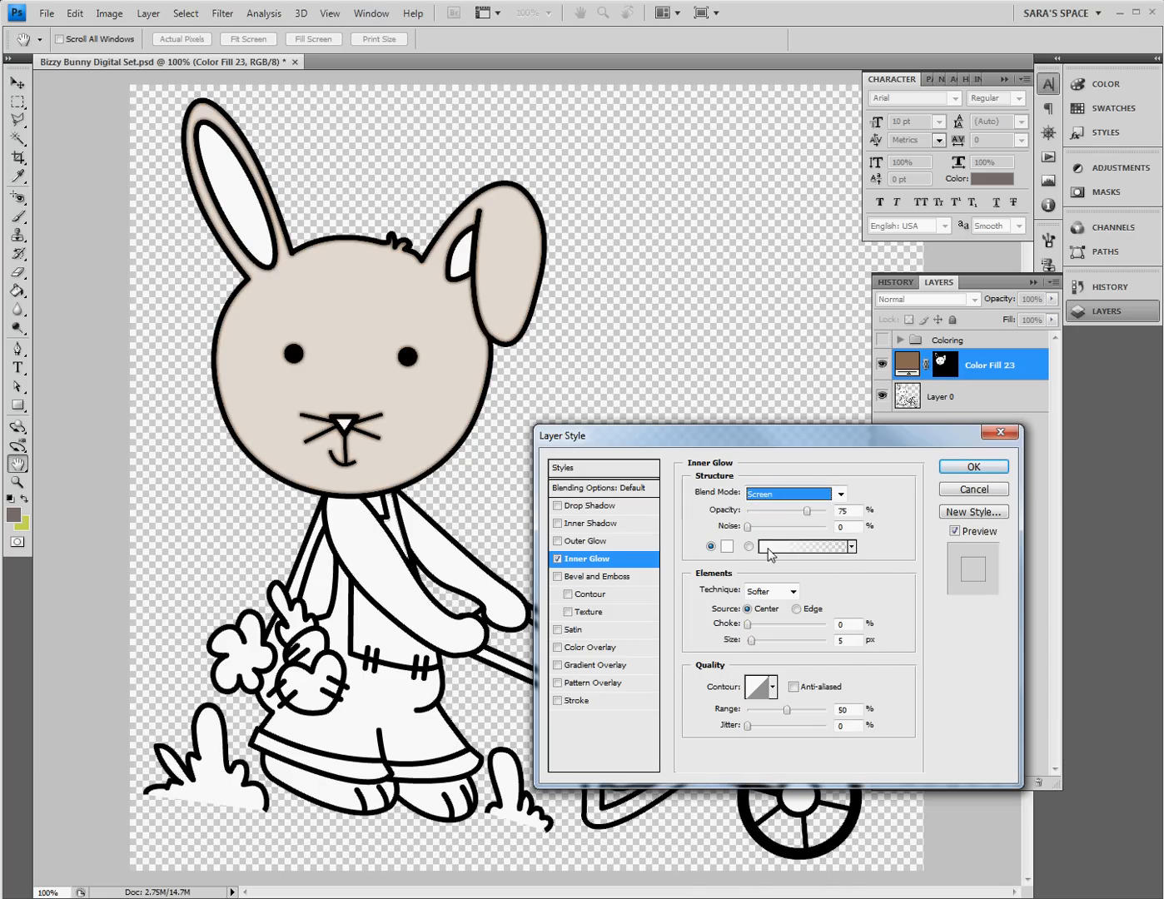
pyautogui.moveTo(754, 646); pyautogui.dragTo(775, 648)
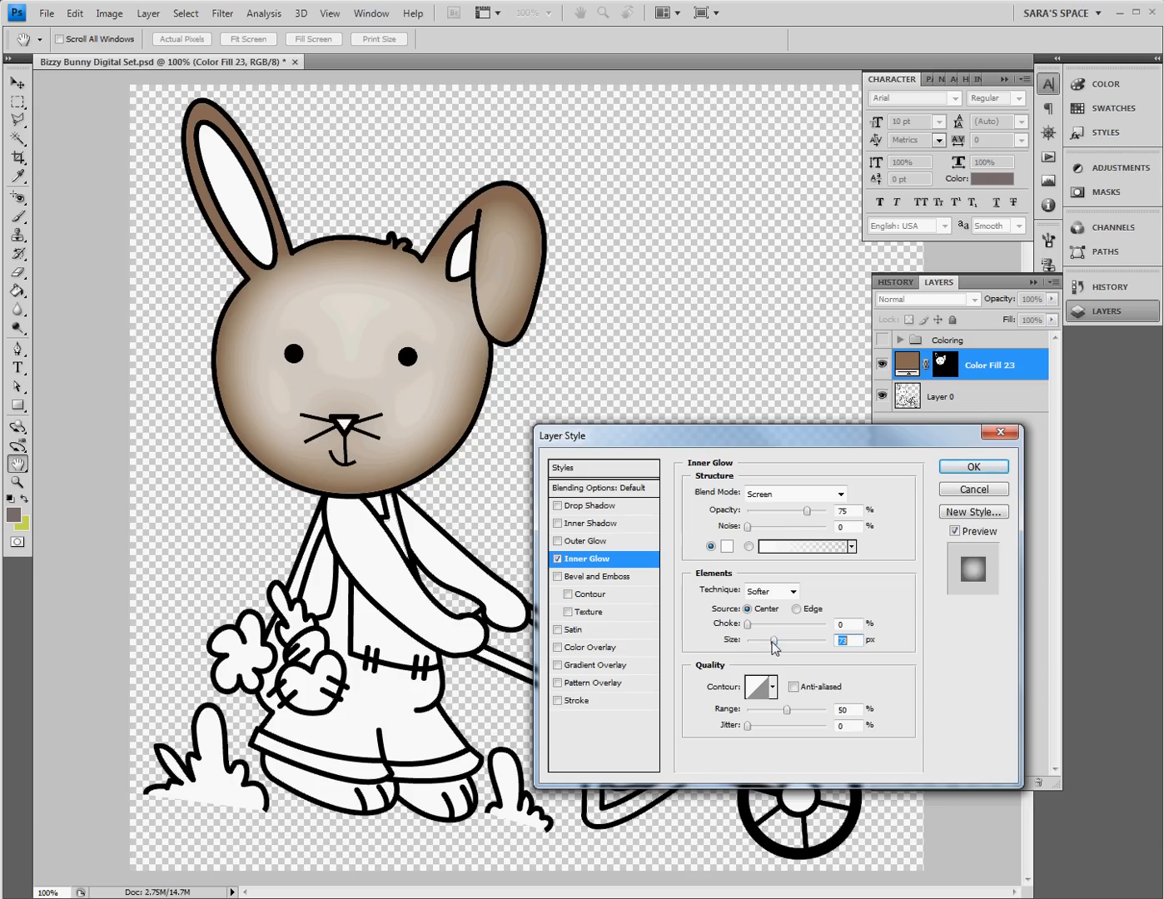
pyautogui.moveTo(803, 513); pyautogui.dragTo(775, 523)
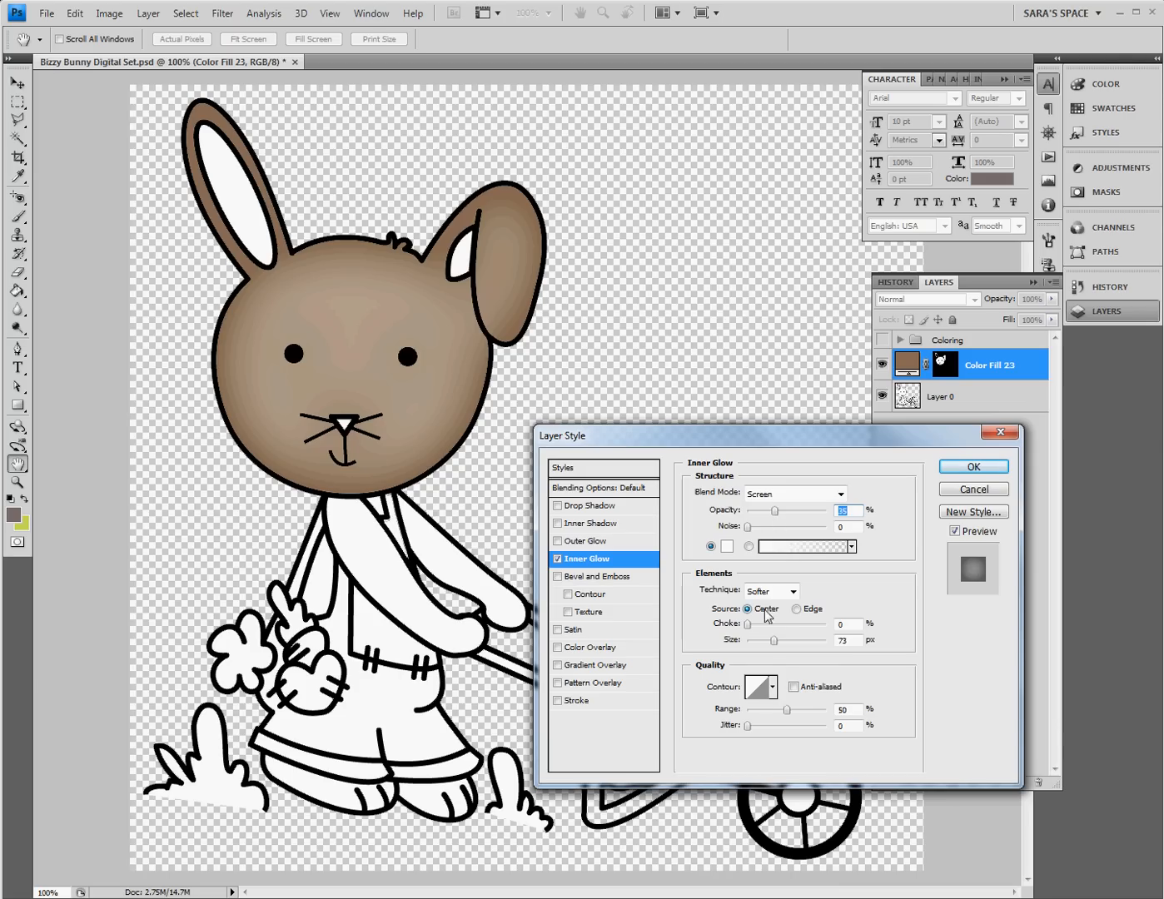
pyautogui.click(984, 470)
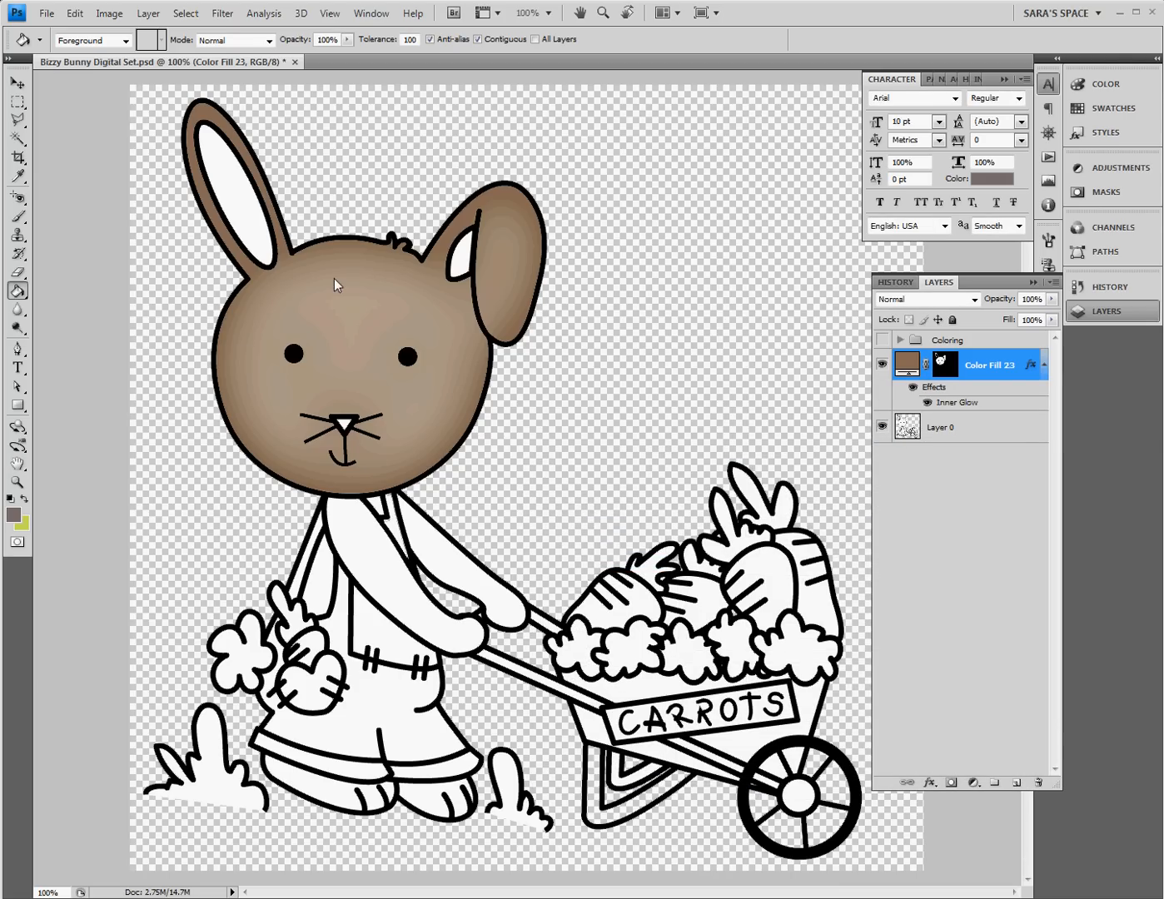
# Step: Enable a Pattern Overlay on the brown fill layer and load the Artist Surfaces pattern set
pyautogui.doubleClick(946, 395)
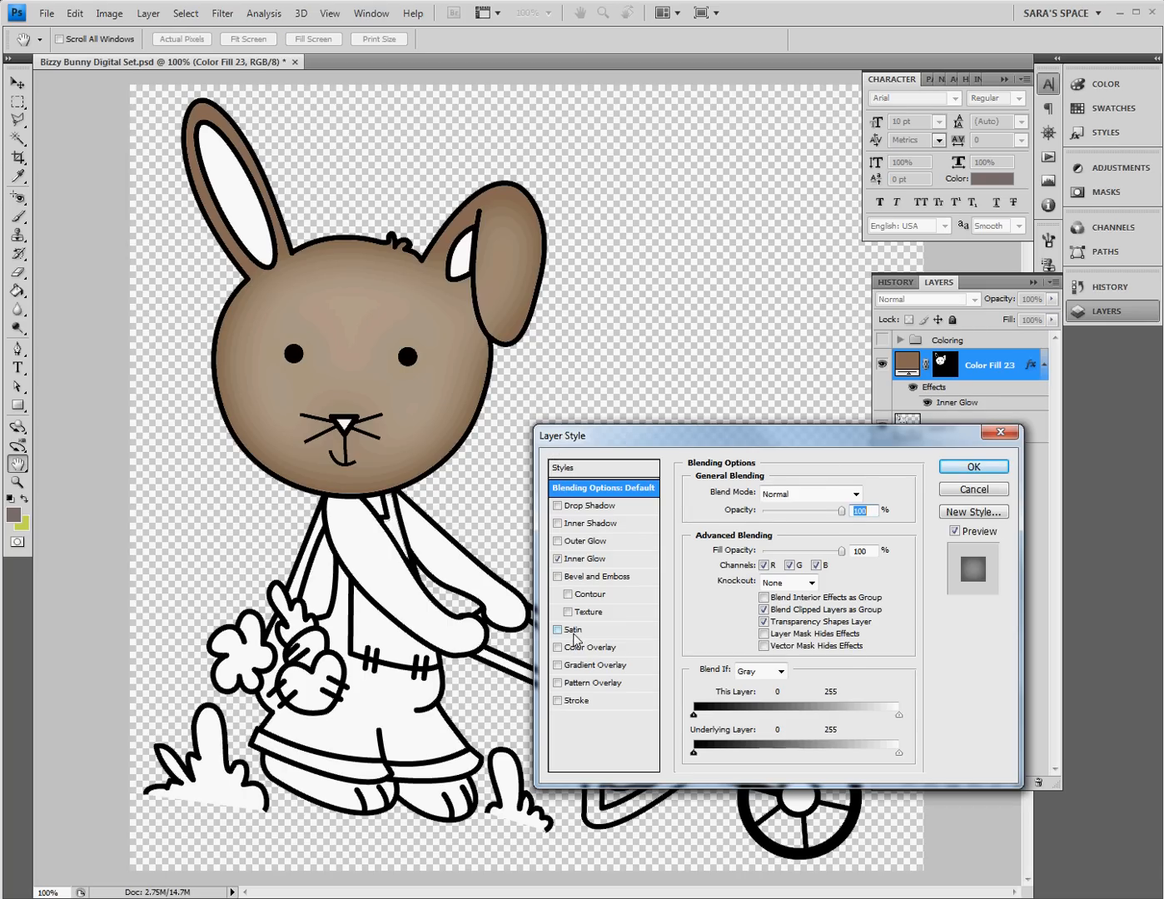
pyautogui.click(594, 684)
pyautogui.click(803, 499)
pyautogui.click(804, 499)
pyautogui.click(797, 545)
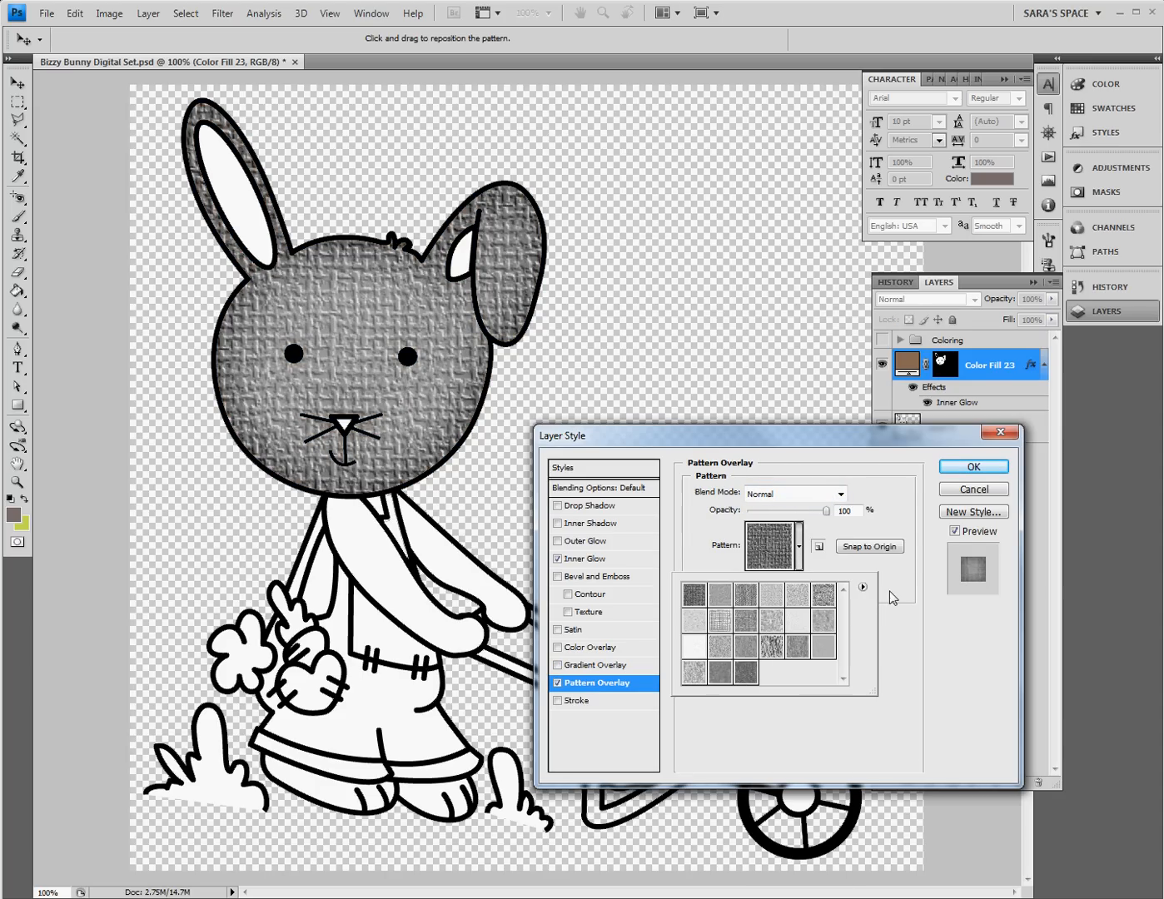
pyautogui.click(862, 587)
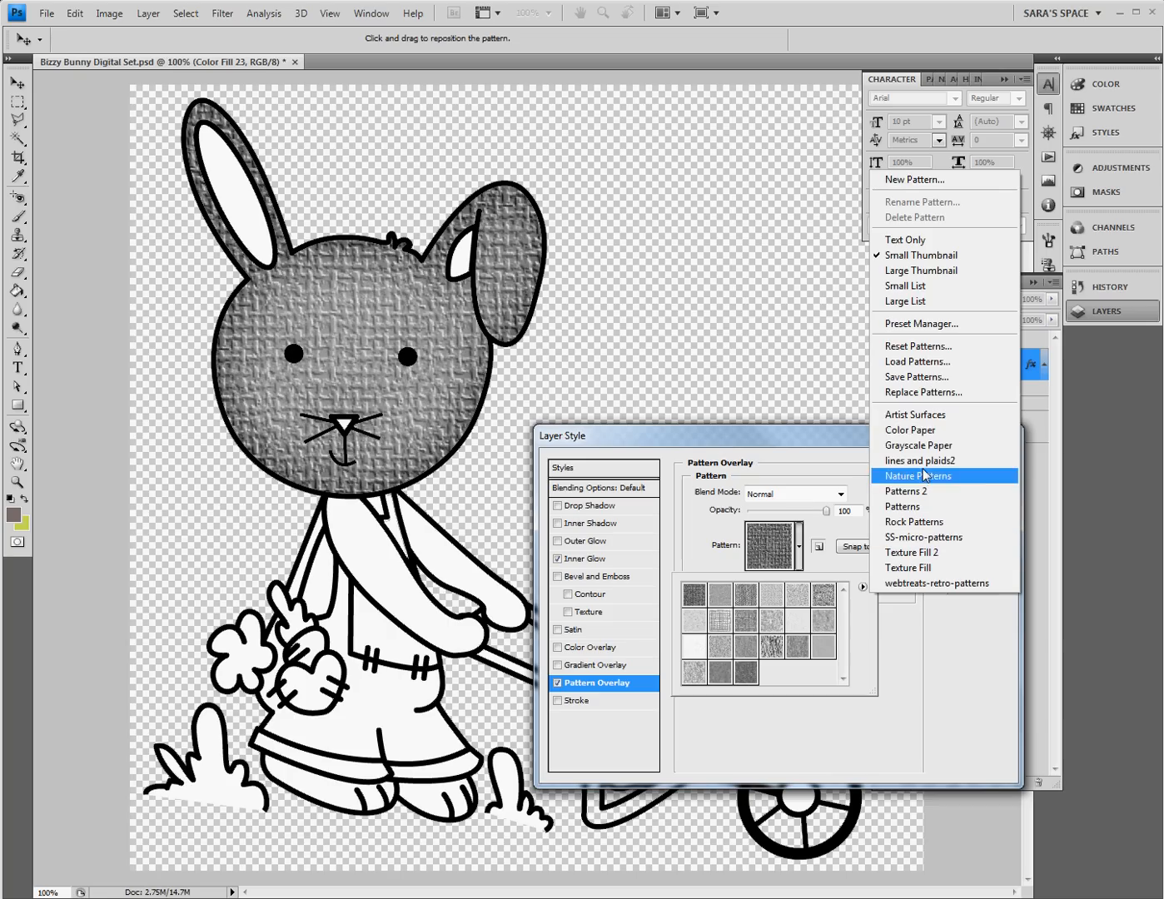
pyautogui.click(909, 414)
pyautogui.click(527, 344)
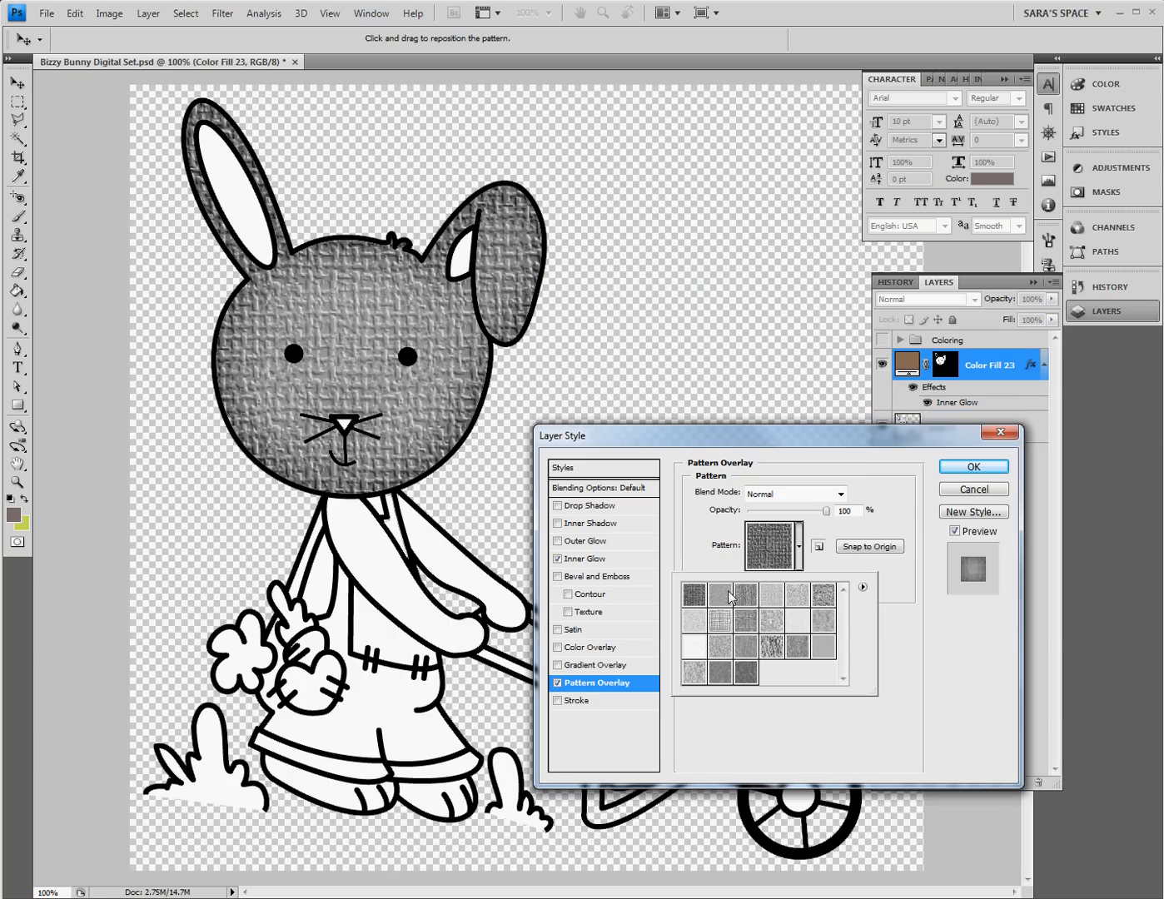
# Step: Try several textures for the Pattern Overlay and choose the nearly white, finely grained paper pattern
pyautogui.click(696, 622)
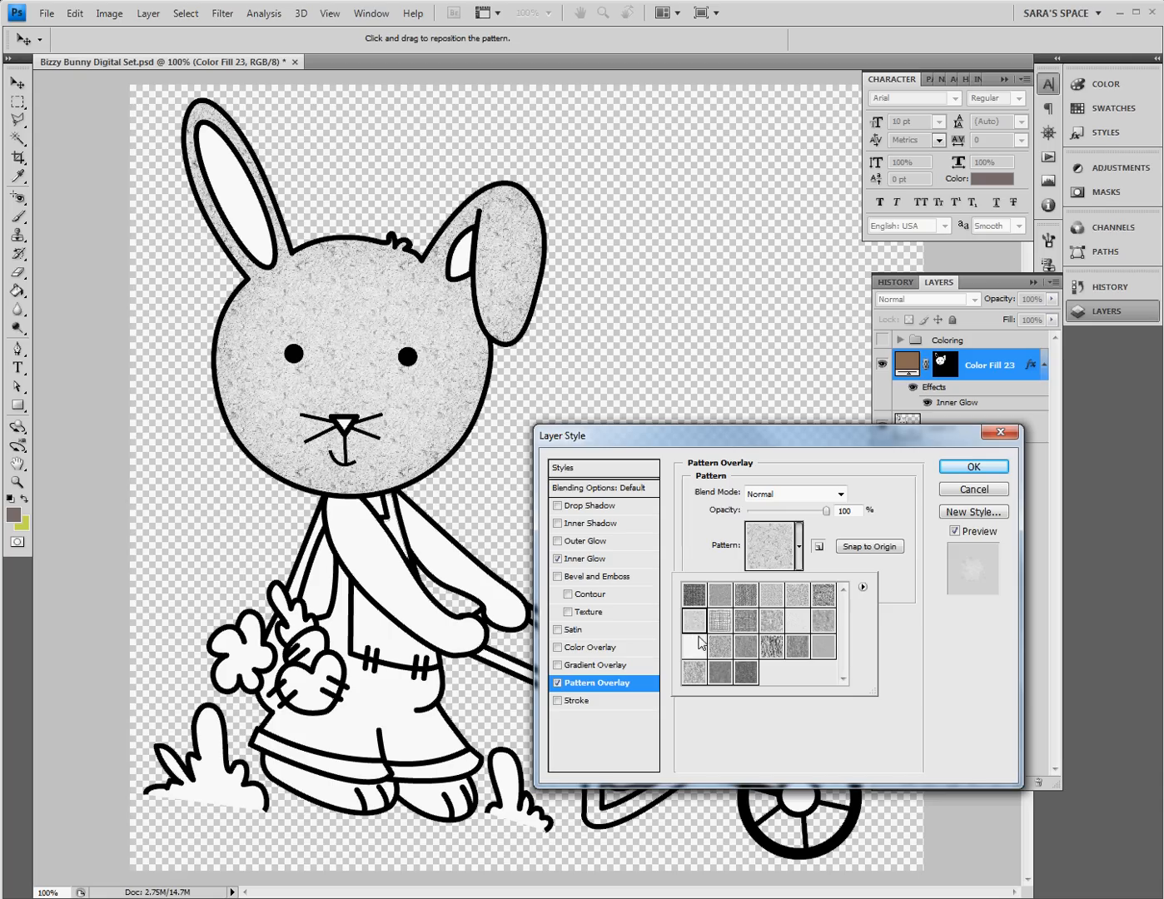
pyautogui.click(795, 621)
pyautogui.click(694, 650)
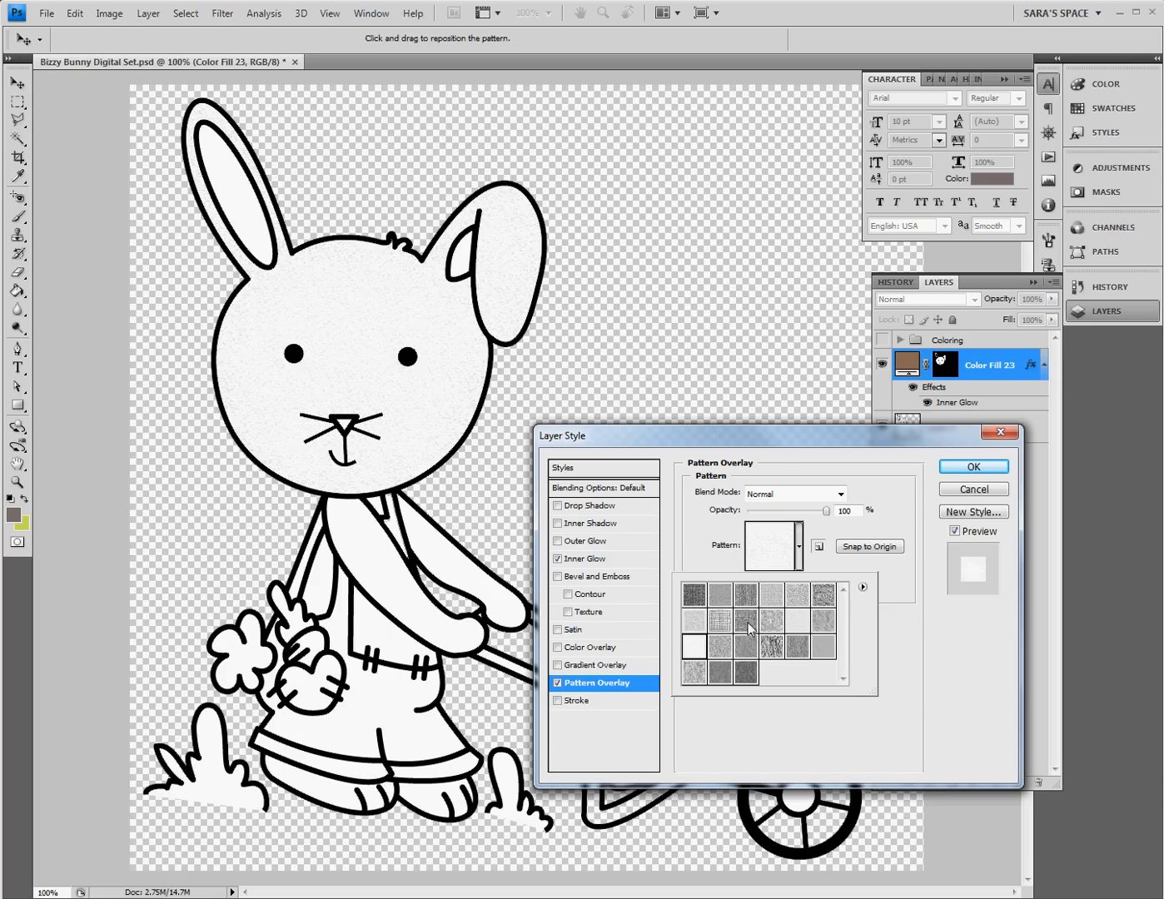
pyautogui.click(698, 630)
pyautogui.click(698, 642)
pyautogui.click(856, 511)
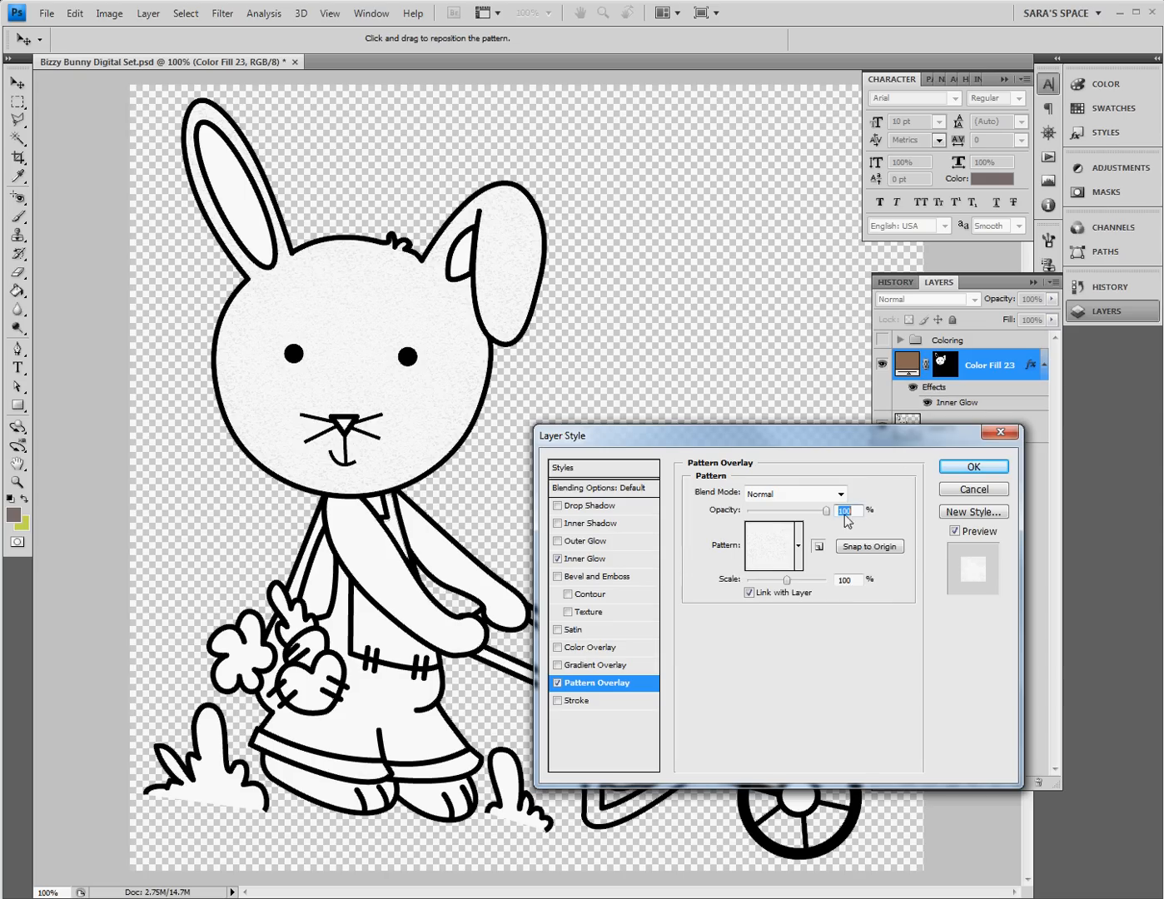
# Step: Set the Pattern Overlay's blend mode to Color Burn at 100% opacity and apply the layer style
pyautogui.click(814, 494)
pyautogui.click(820, 500)
pyautogui.click(783, 494)
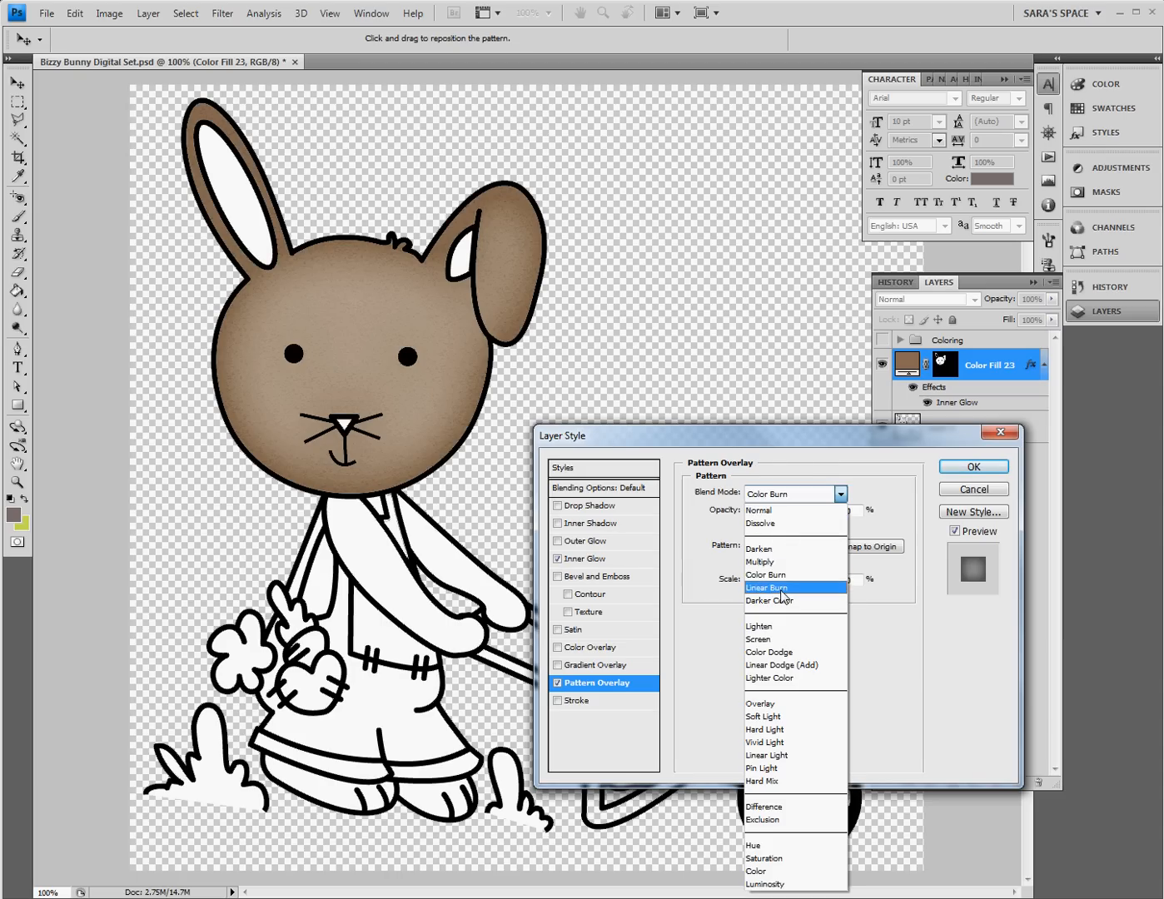
pyautogui.click(782, 592)
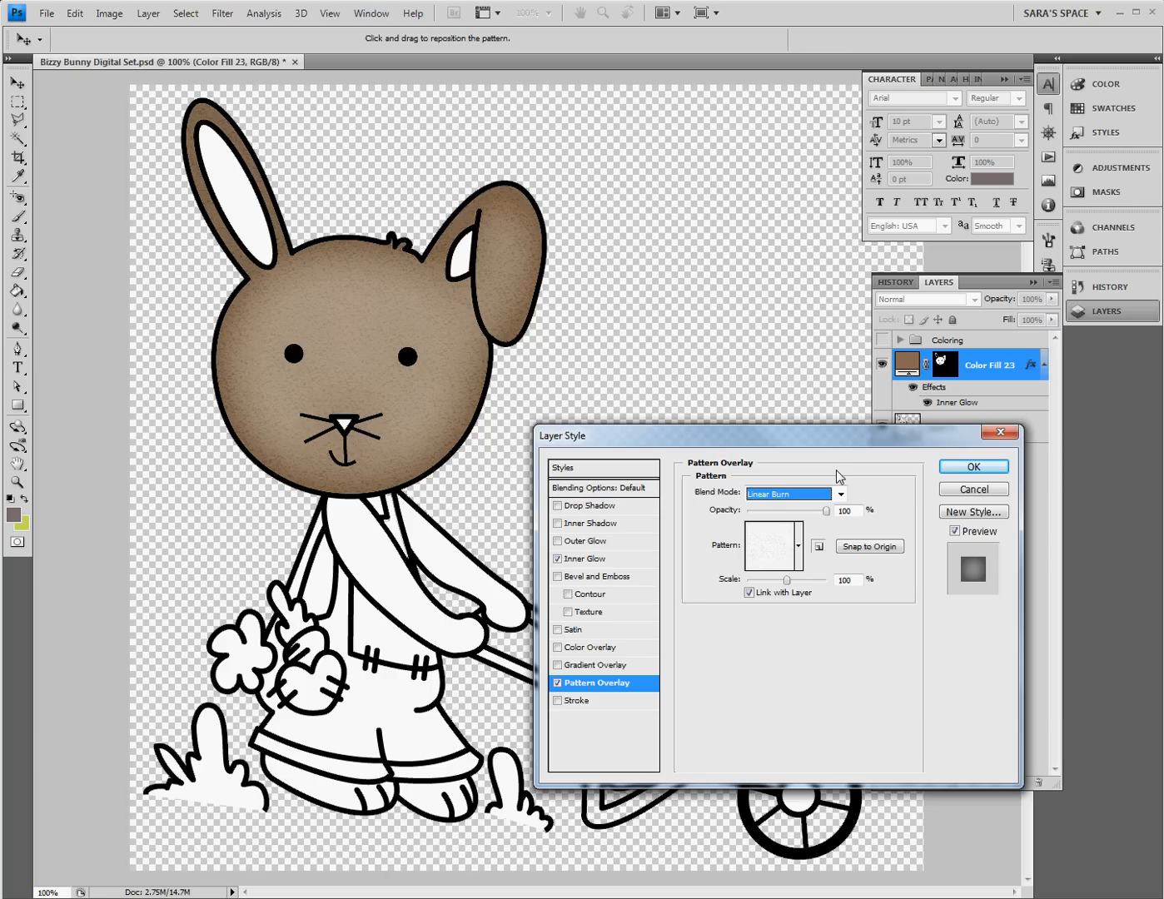
pyautogui.click(783, 497)
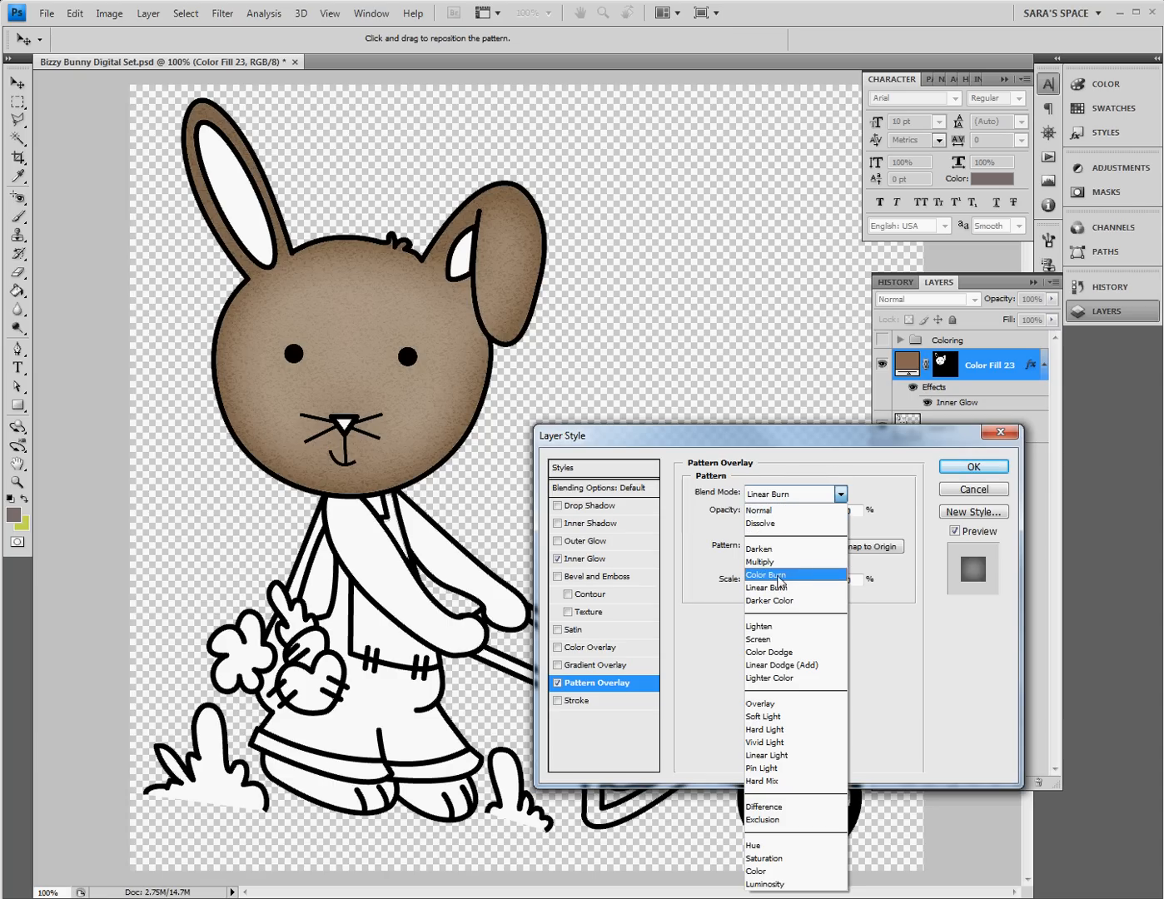
pyautogui.click(776, 575)
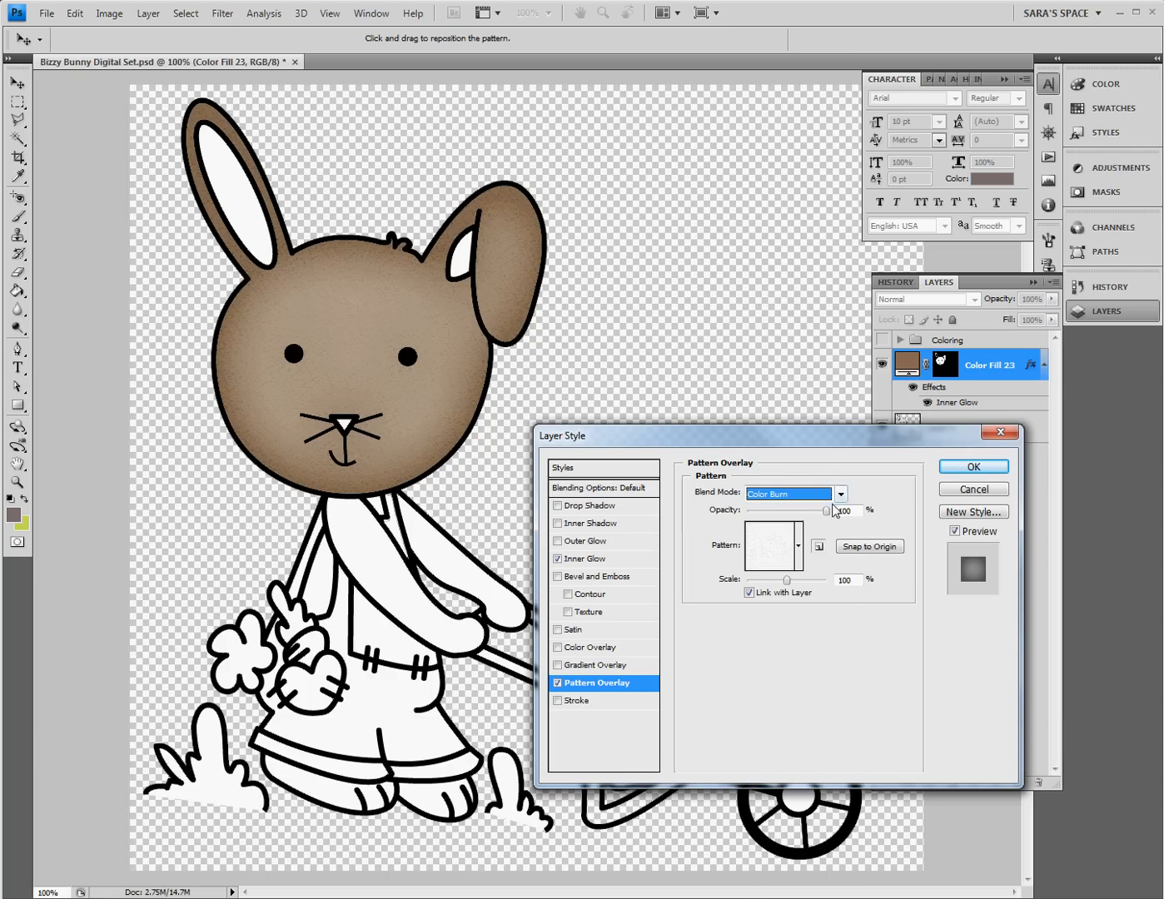
pyautogui.moveTo(829, 514)
pyautogui.mouseDown()
pyautogui.moveTo(770, 515)
pyautogui.moveTo(832, 515)
pyautogui.mouseUp()
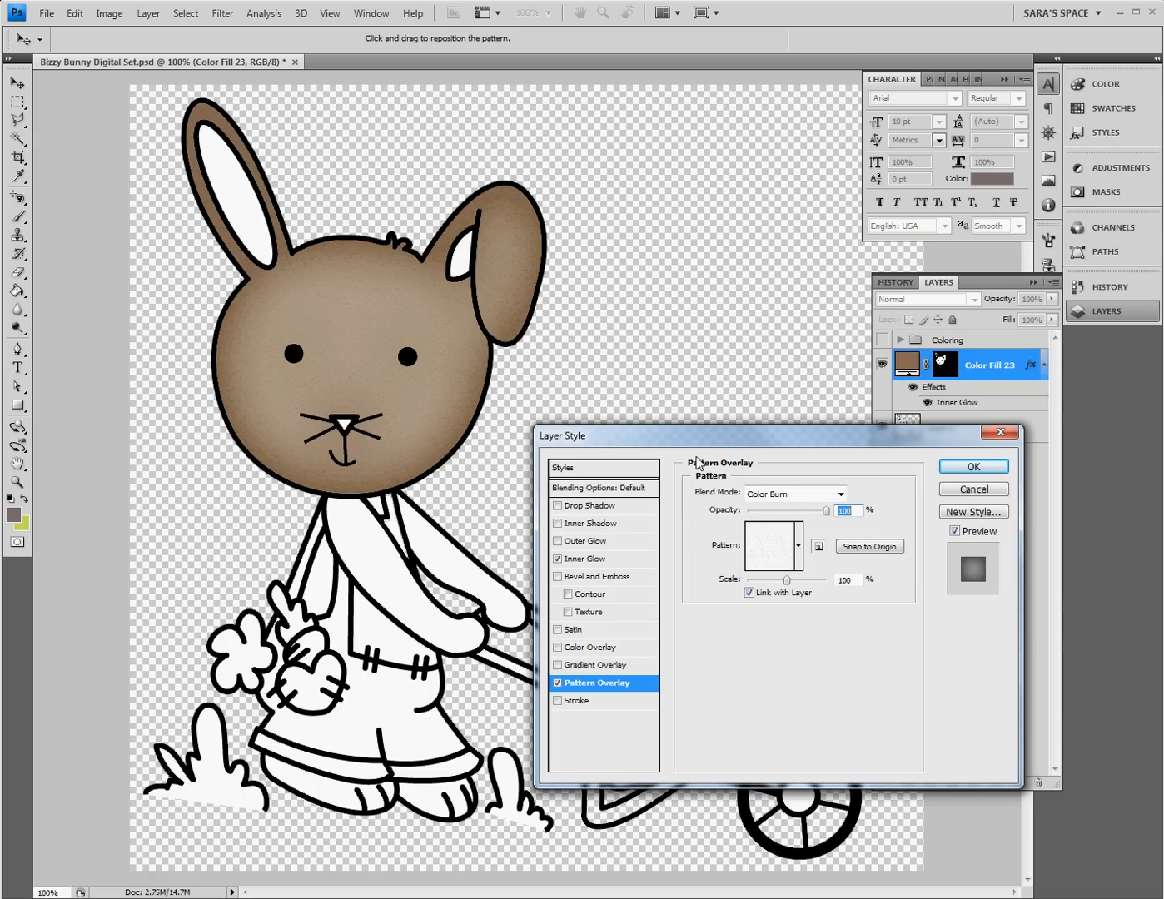
pyautogui.click(974, 467)
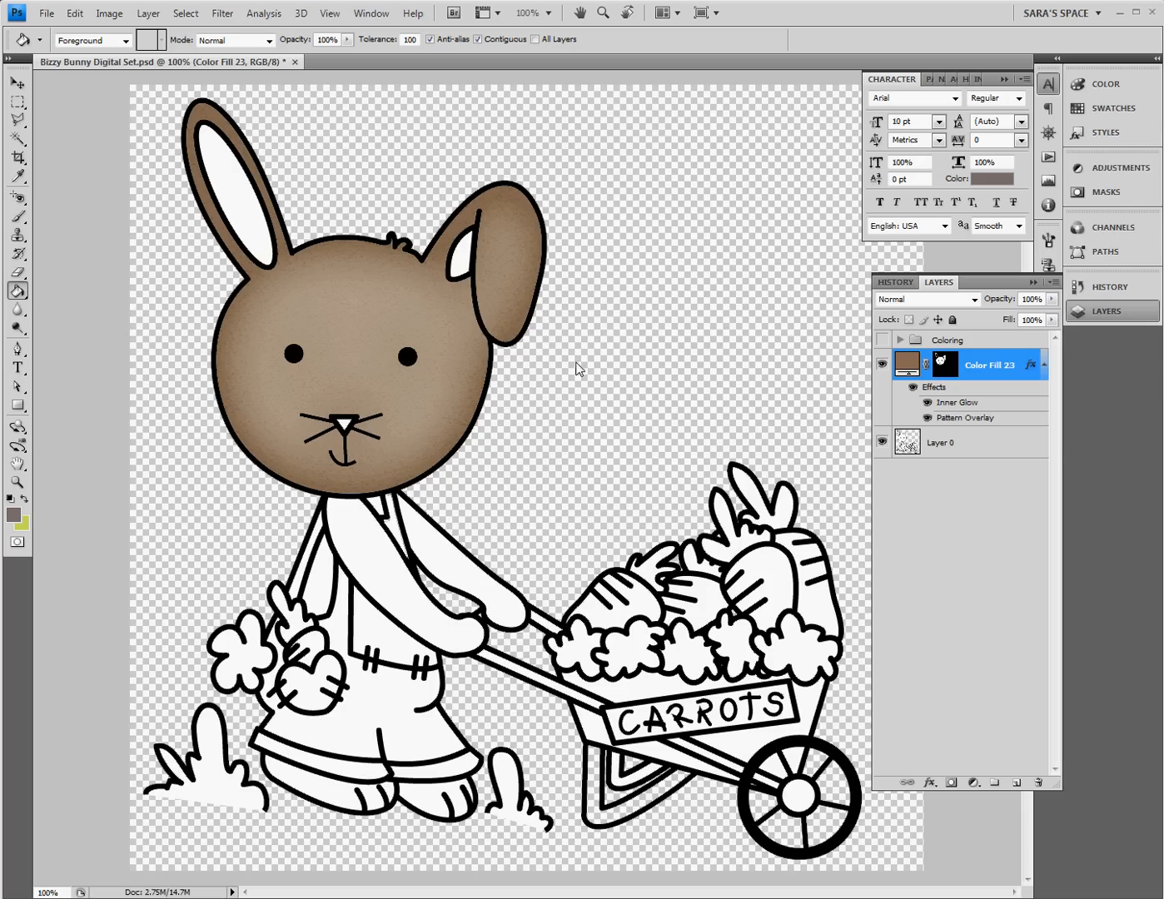
# Step: Switch to the Magic Wand and make the bunny line-art layer, Layer 0, the active layer
pyautogui.click(18, 138)
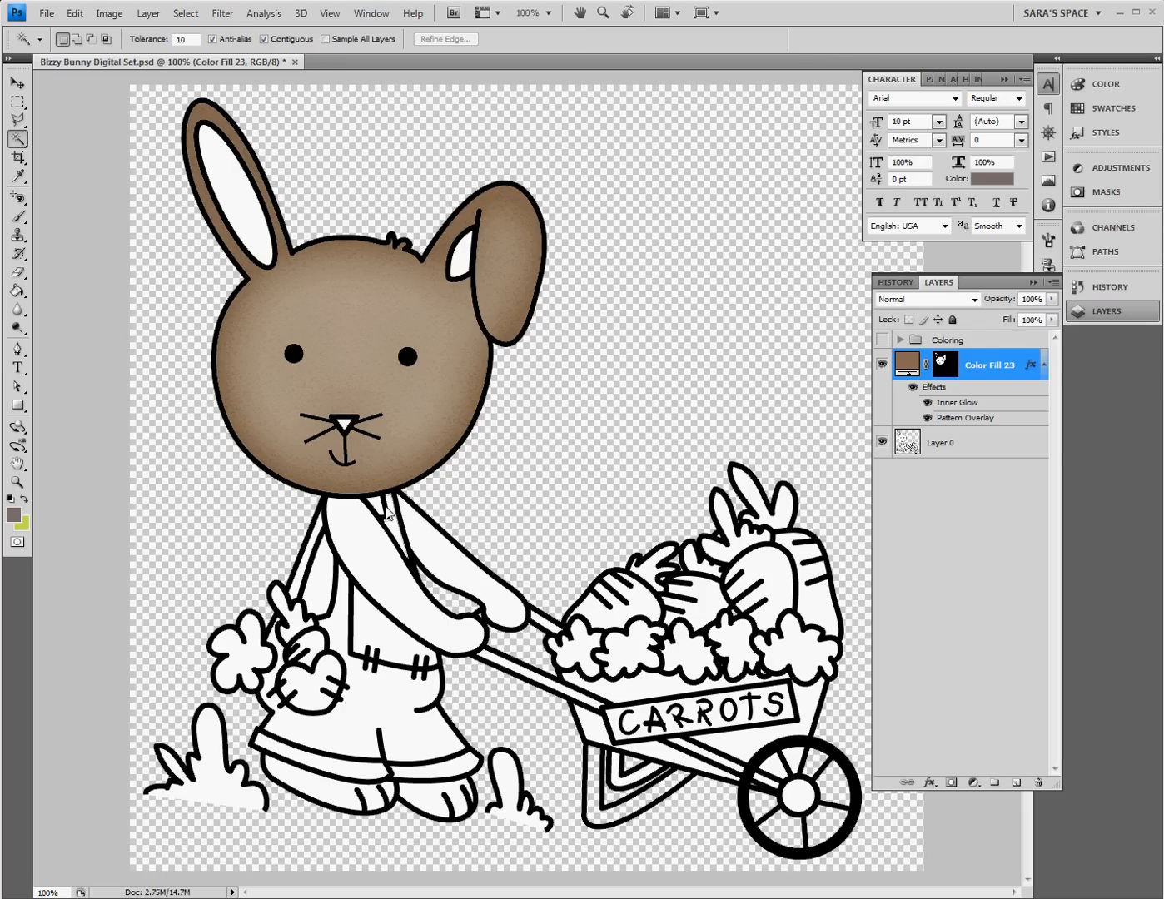
pyautogui.click(361, 553)
pyautogui.click(548, 342)
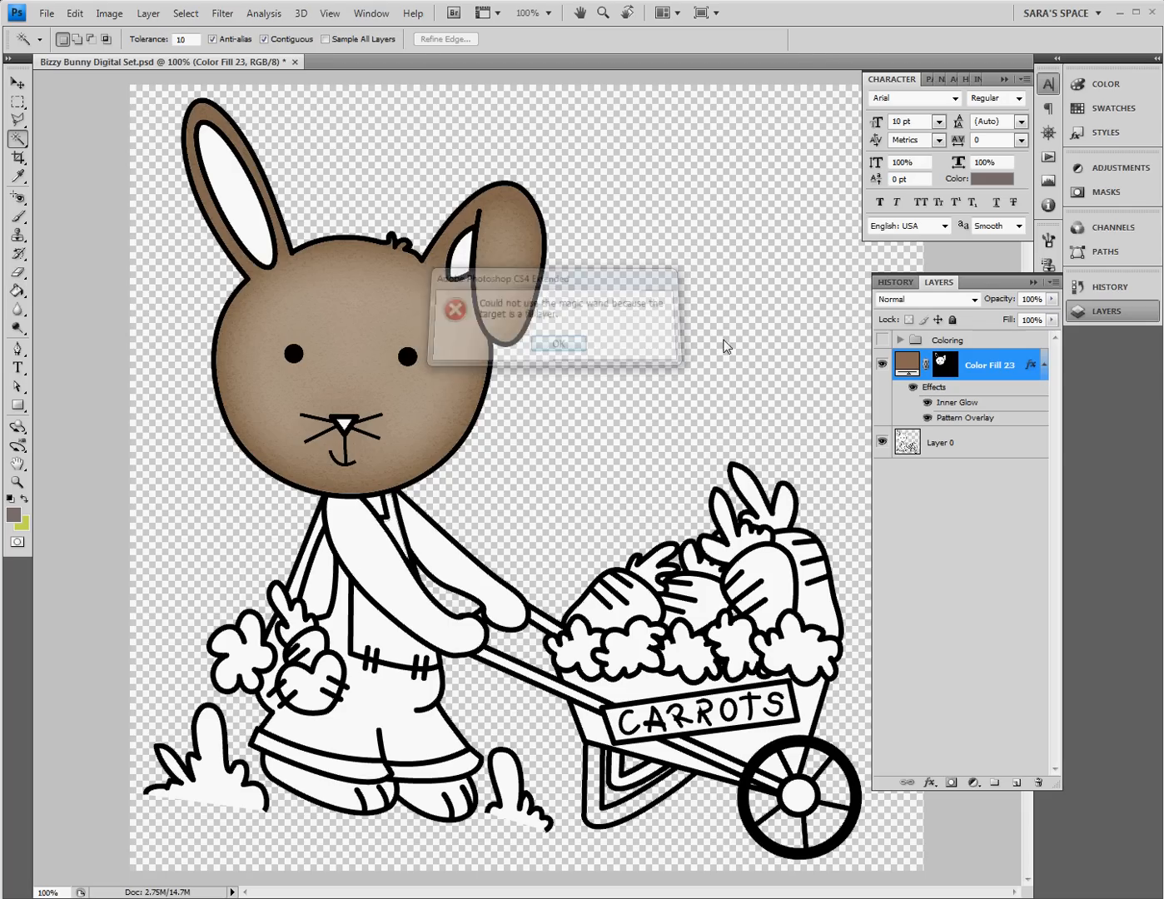
pyautogui.click(1000, 442)
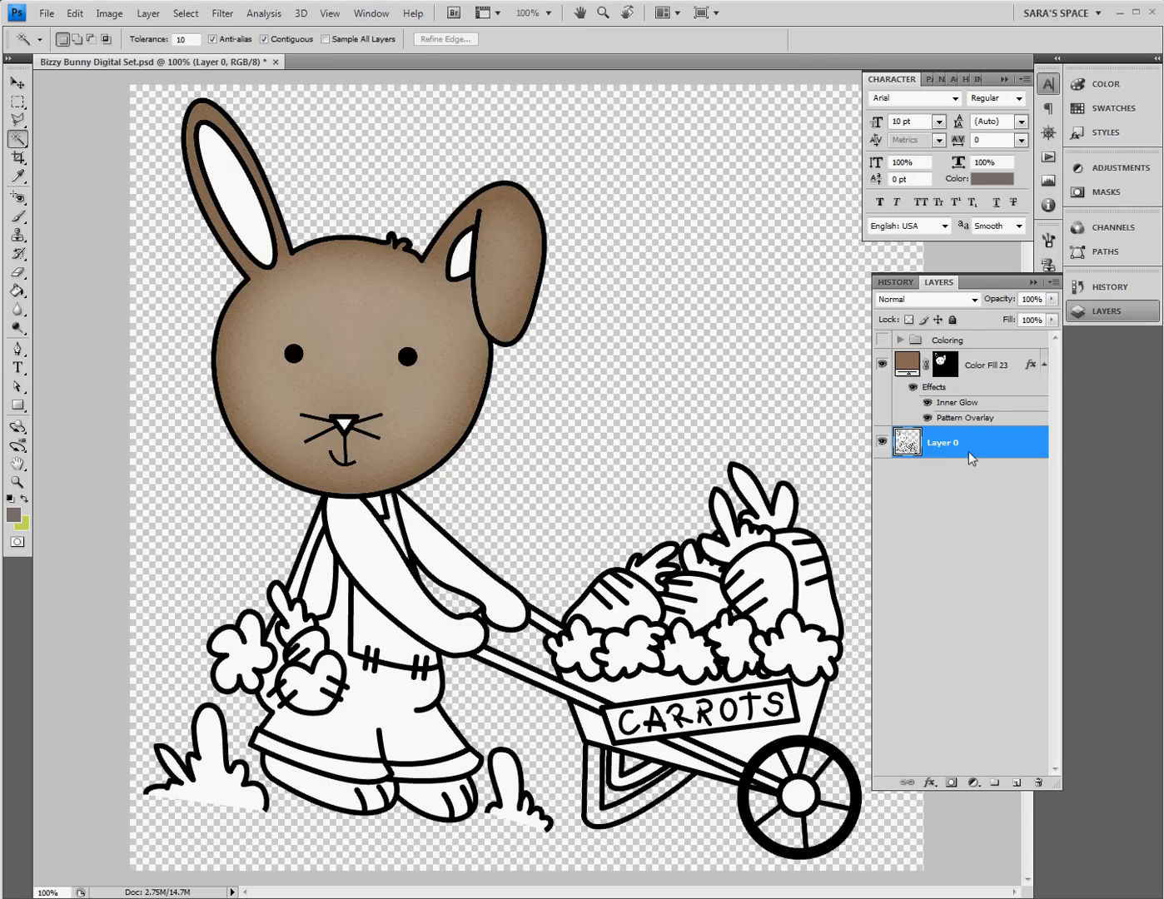
# Step: Try to select the bunny's two arms and the neck patch with the Magic Wand
pyautogui.click(372, 554)
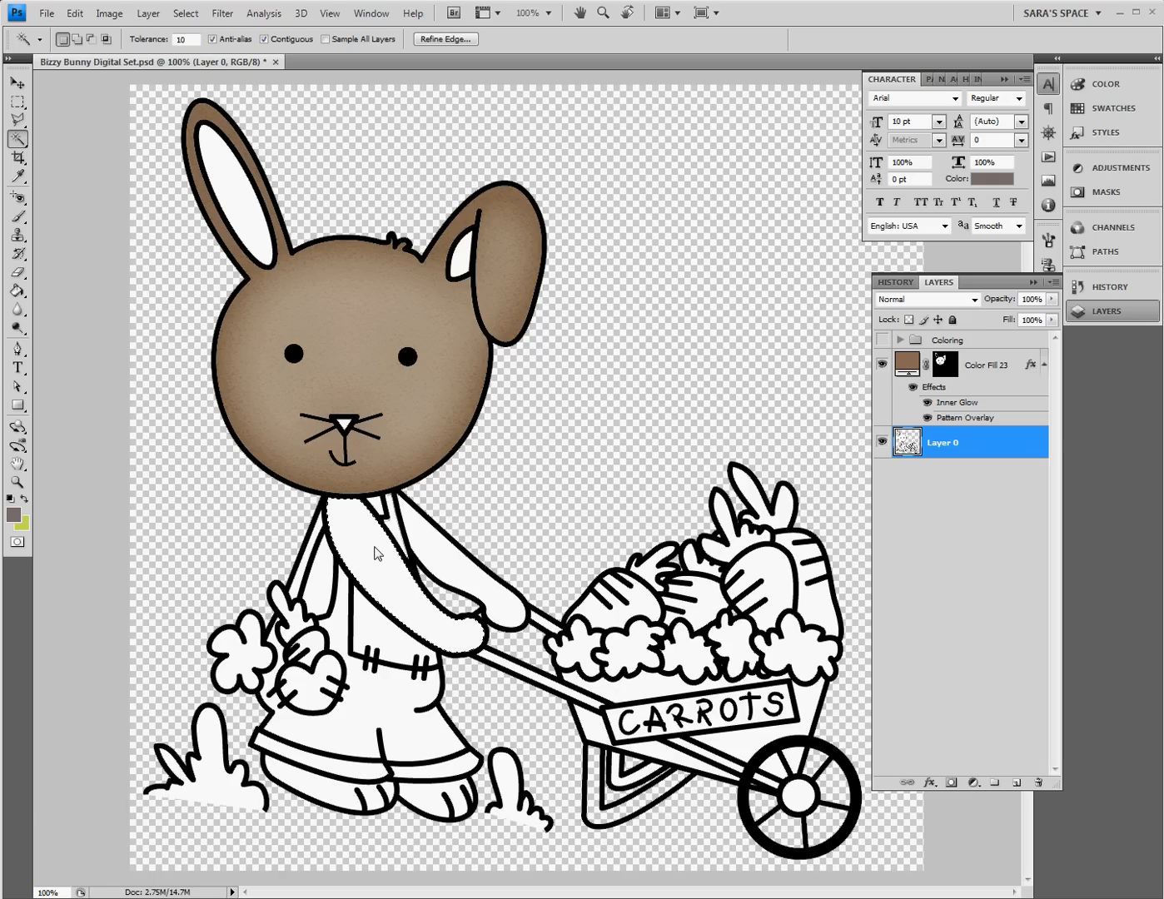
pyautogui.click(430, 545)
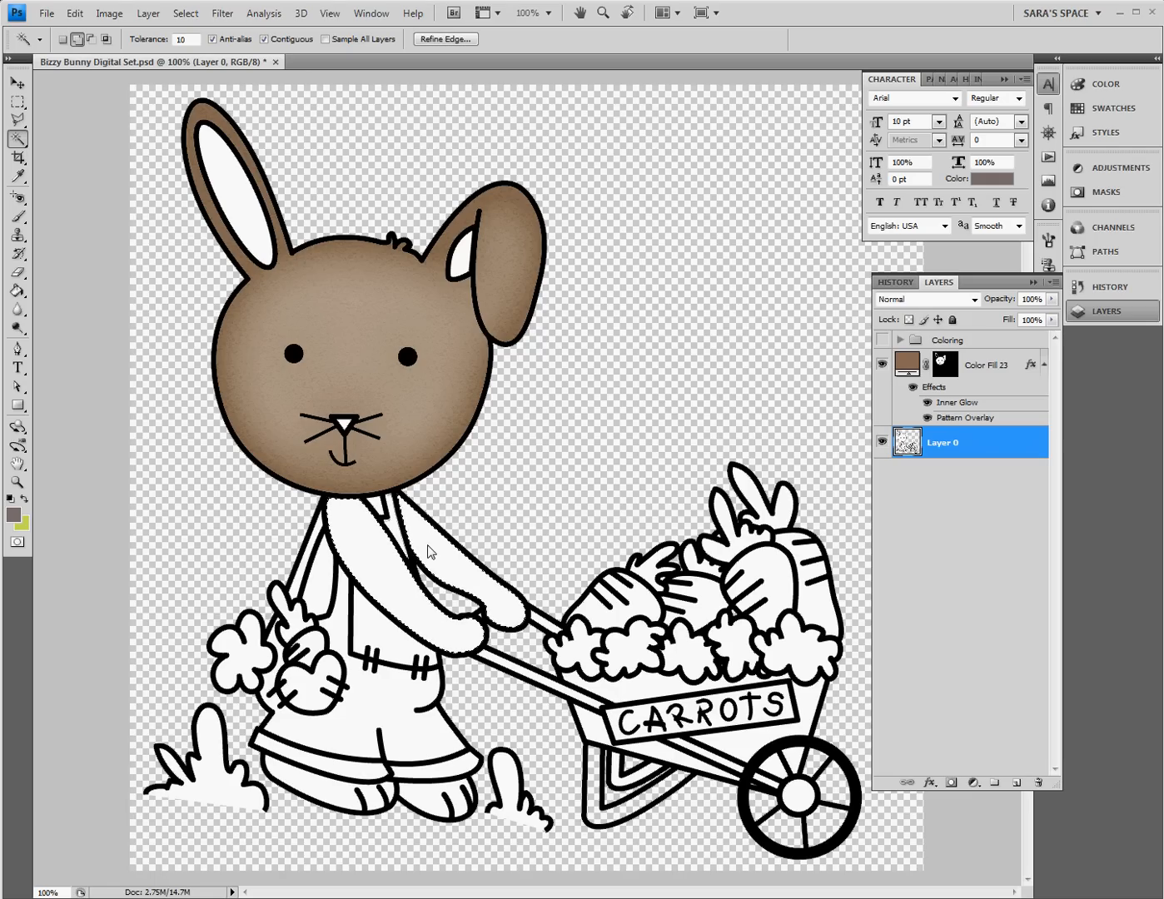
pyautogui.click(378, 505)
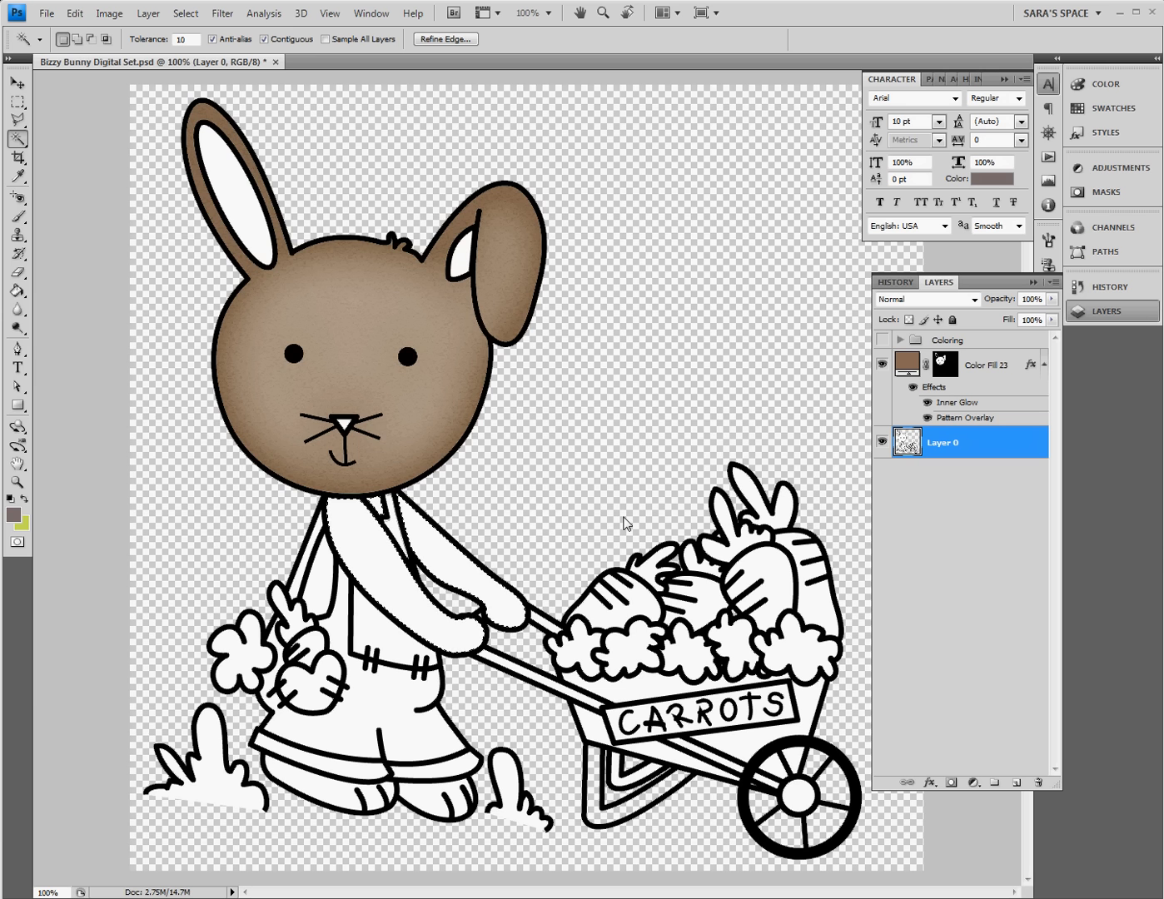
pyautogui.hotkey('ctrl', '+')
pyautogui.scroll(-6, 568, 524)
pyautogui.scroll(-2, 550, 585)
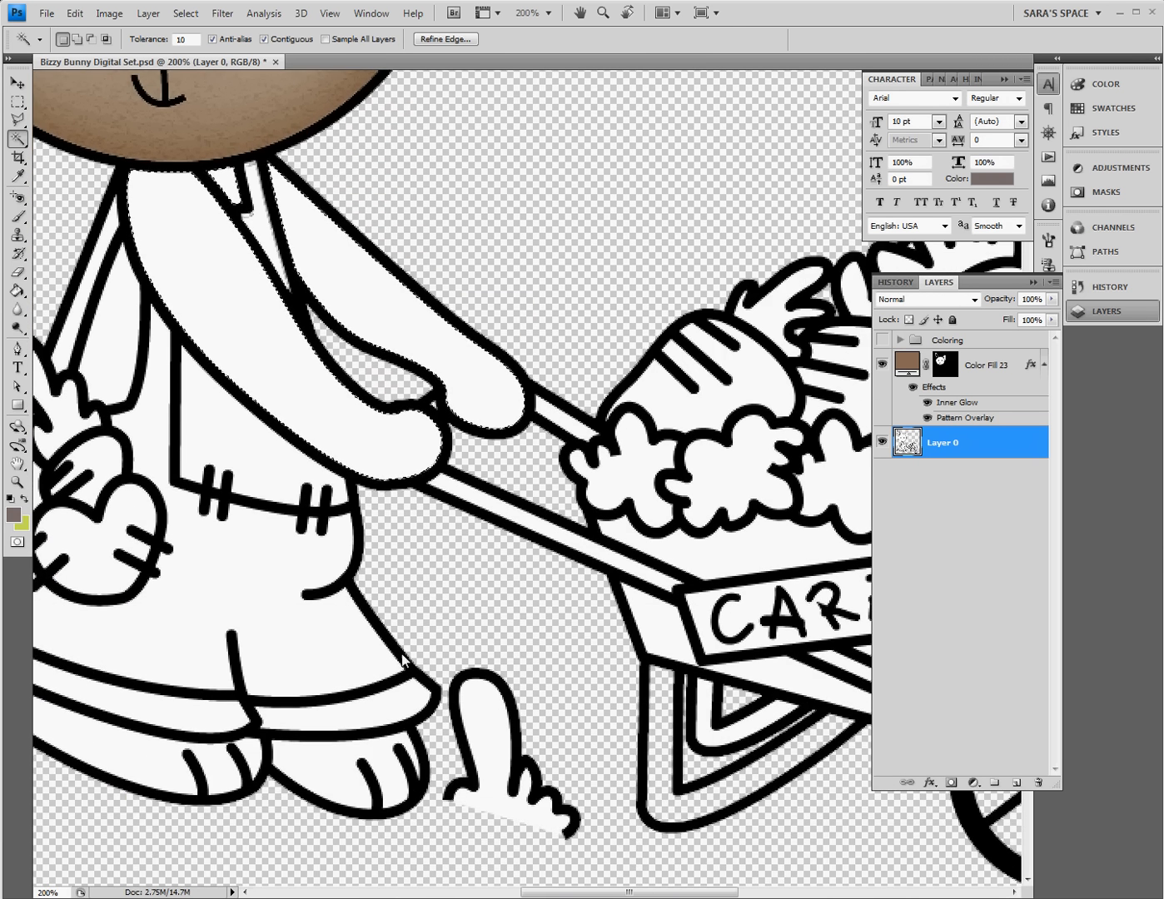
pyautogui.moveTo(599, 892); pyautogui.dragTo(553, 895)
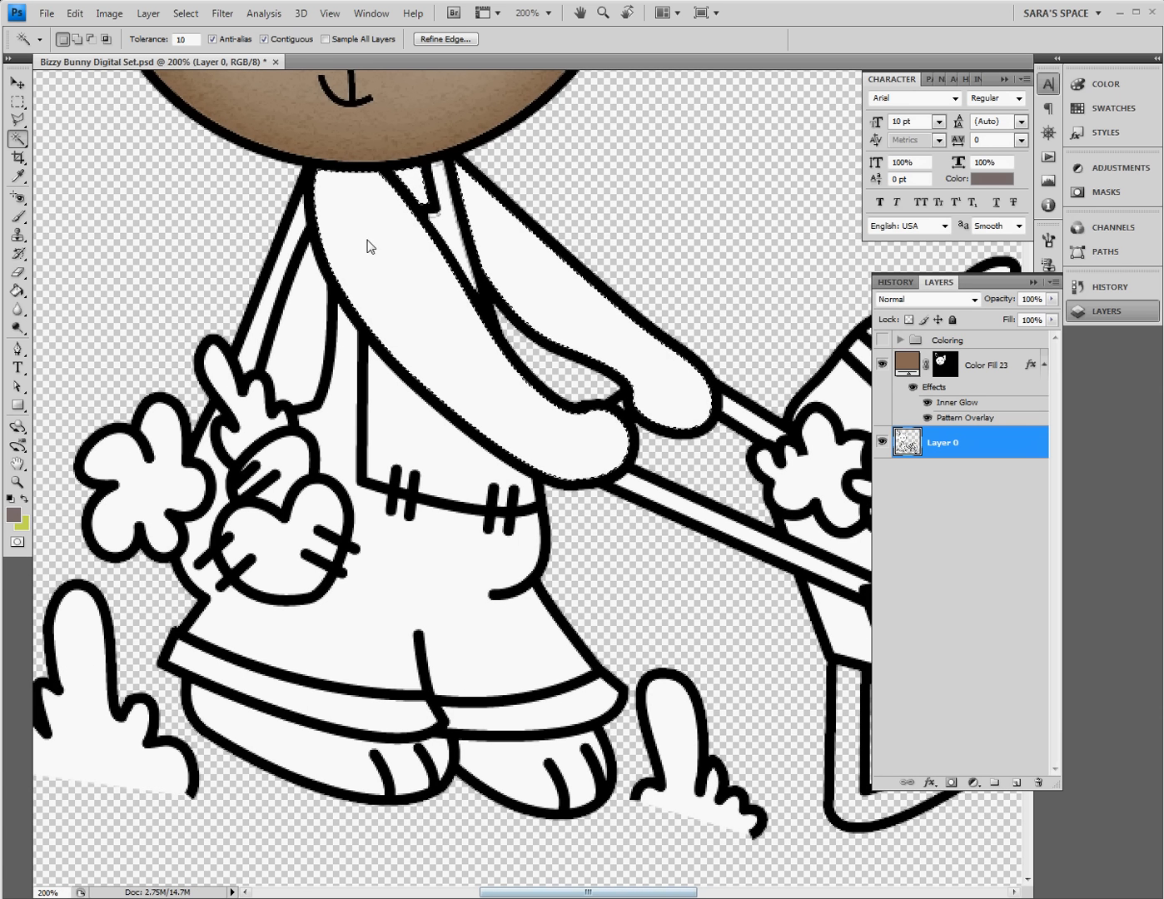
pyautogui.click(306, 324)
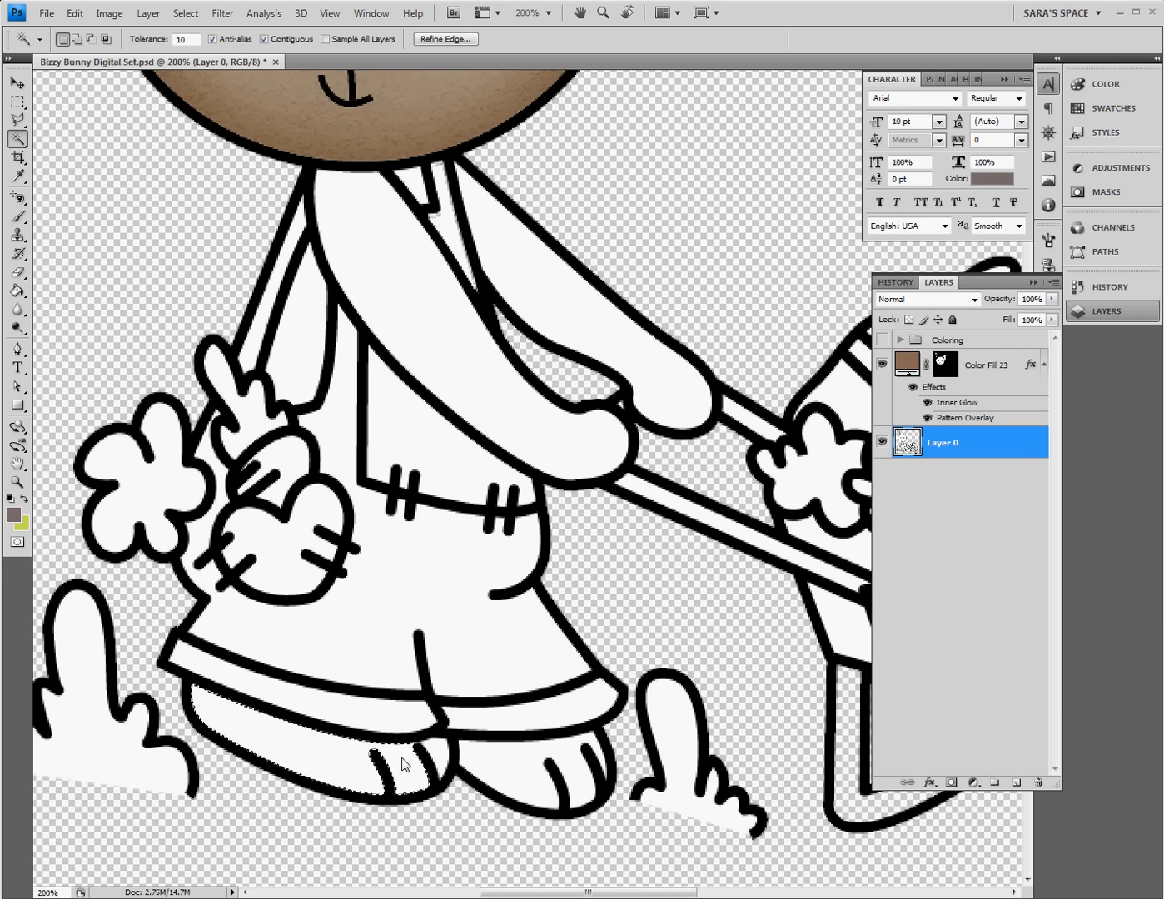
# Step: Select both feet, both arms, the neck patch and the body area behind the front arm as one combined Magic Wand selection
pyautogui.click(483, 767)
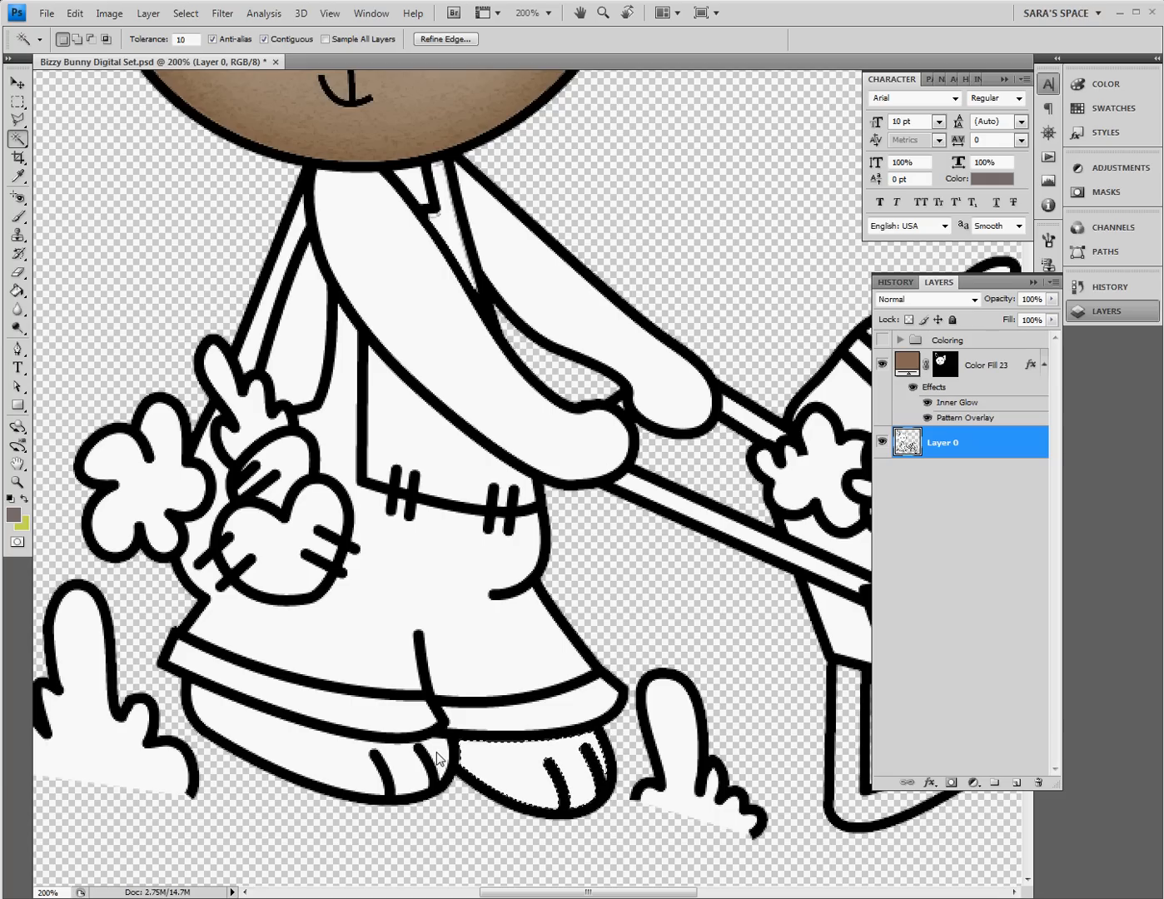
pyautogui.keyDown('shift'); pyautogui.click(356, 765); pyautogui.keyUp('shift')
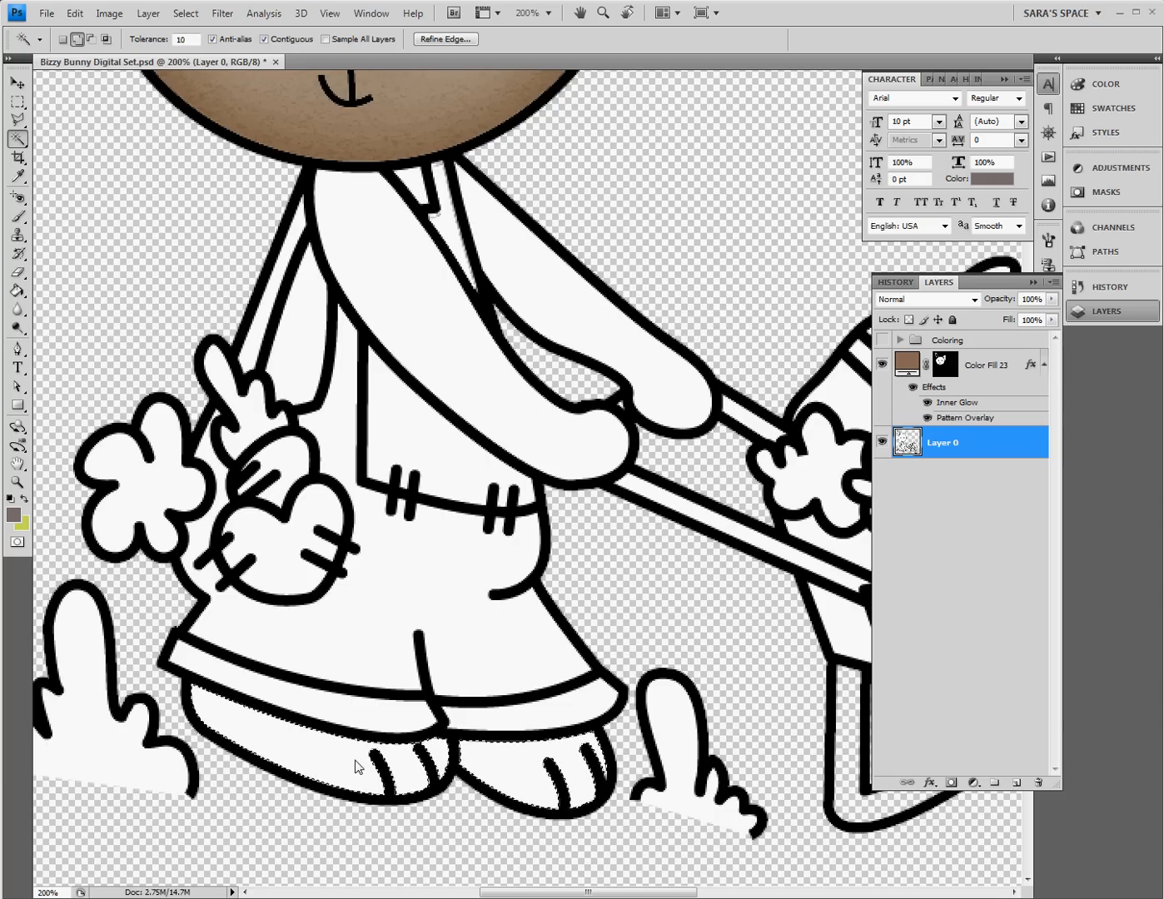
pyautogui.keyDown('shift'); pyautogui.click(382, 321); pyautogui.keyUp('shift')
pyautogui.keyDown('shift'); pyautogui.click(289, 321); pyautogui.keyUp('shift')
pyautogui.keyDown('shift'); pyautogui.click(506, 226); pyautogui.keyUp('shift')
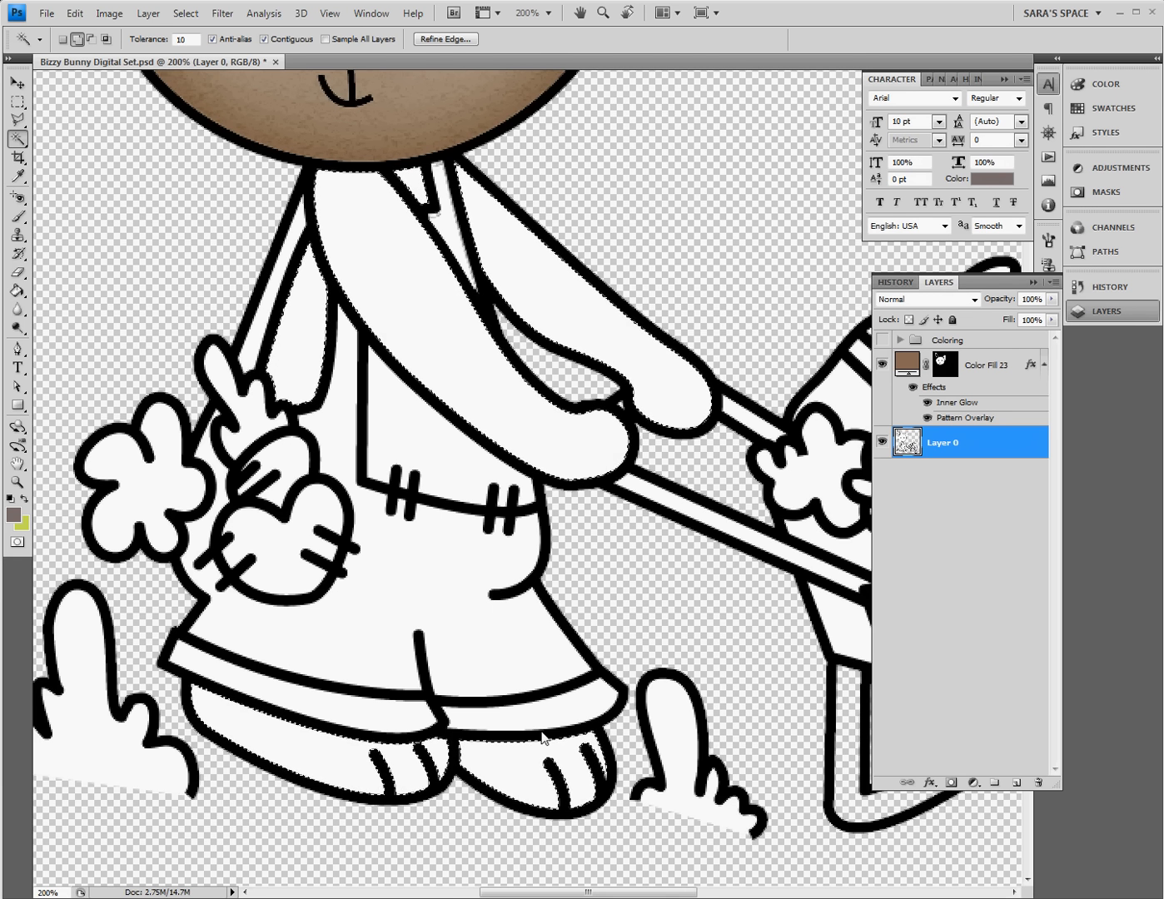
pyautogui.scroll(8, 653, 707)
pyautogui.scroll(6, 651, 709)
pyautogui.scroll(-1, 654, 651)
pyautogui.hotkey('ctrl', '-')
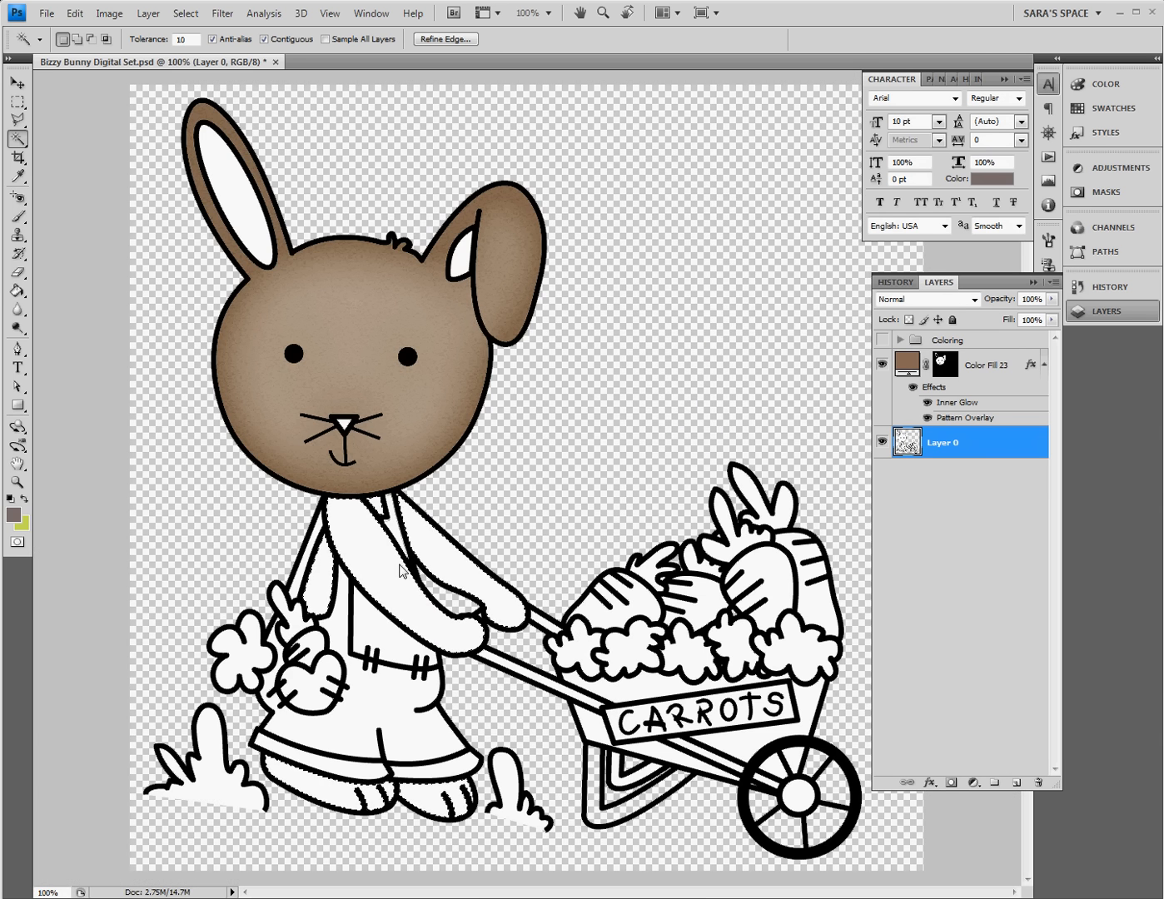
pyautogui.hotkey('ctrl', '+')
pyautogui.hotkey('ctrl', '-')
pyautogui.hotkey('ctrl', '+')
pyautogui.hotkey('ctrl', '-')
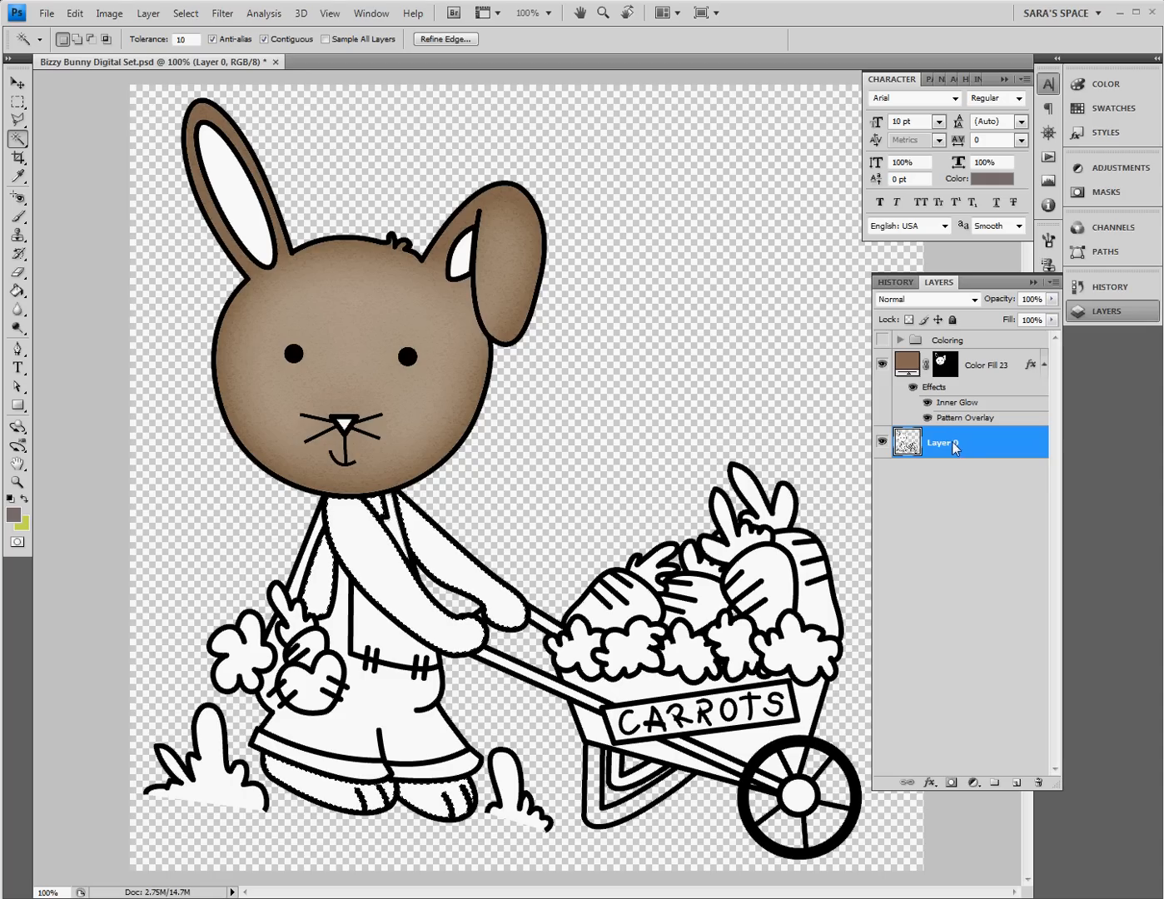
pyautogui.click(148, 13)
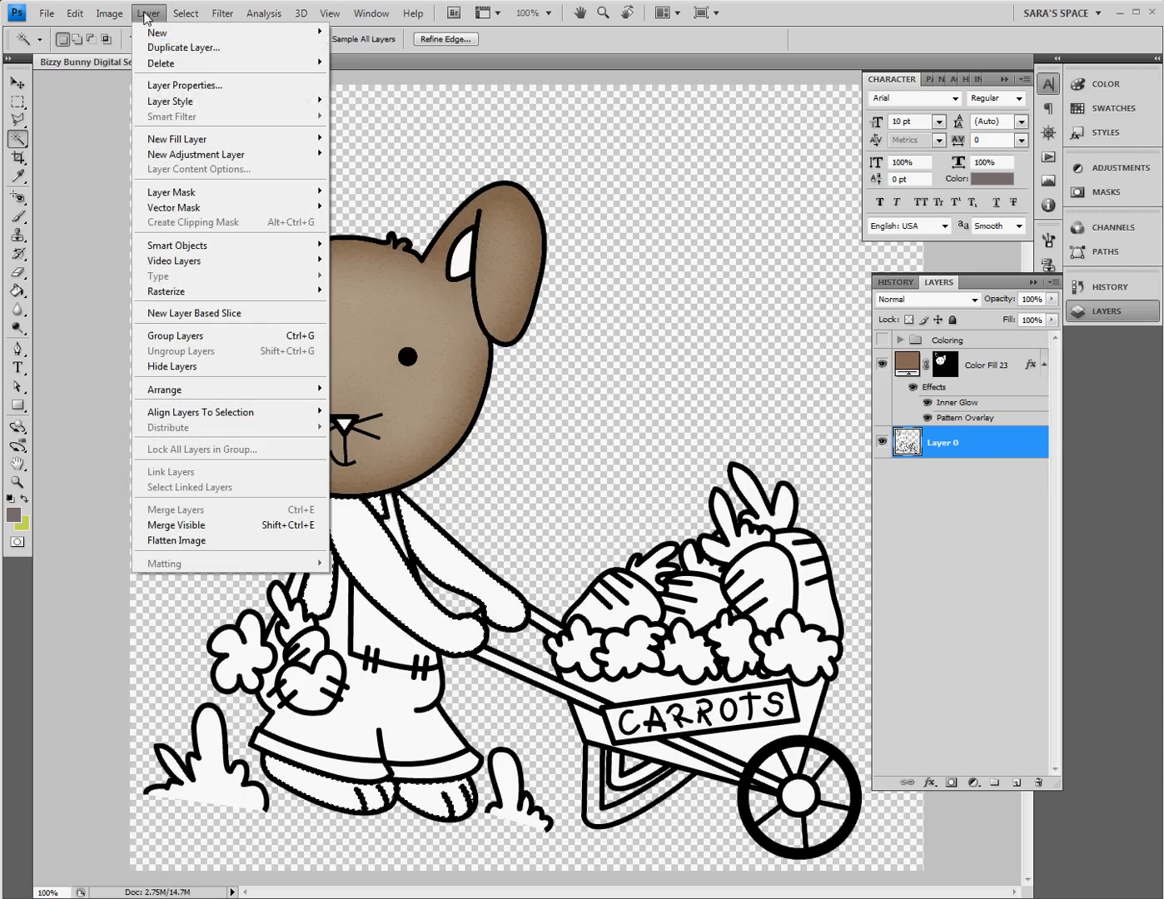
pyautogui.moveTo(164, 140)
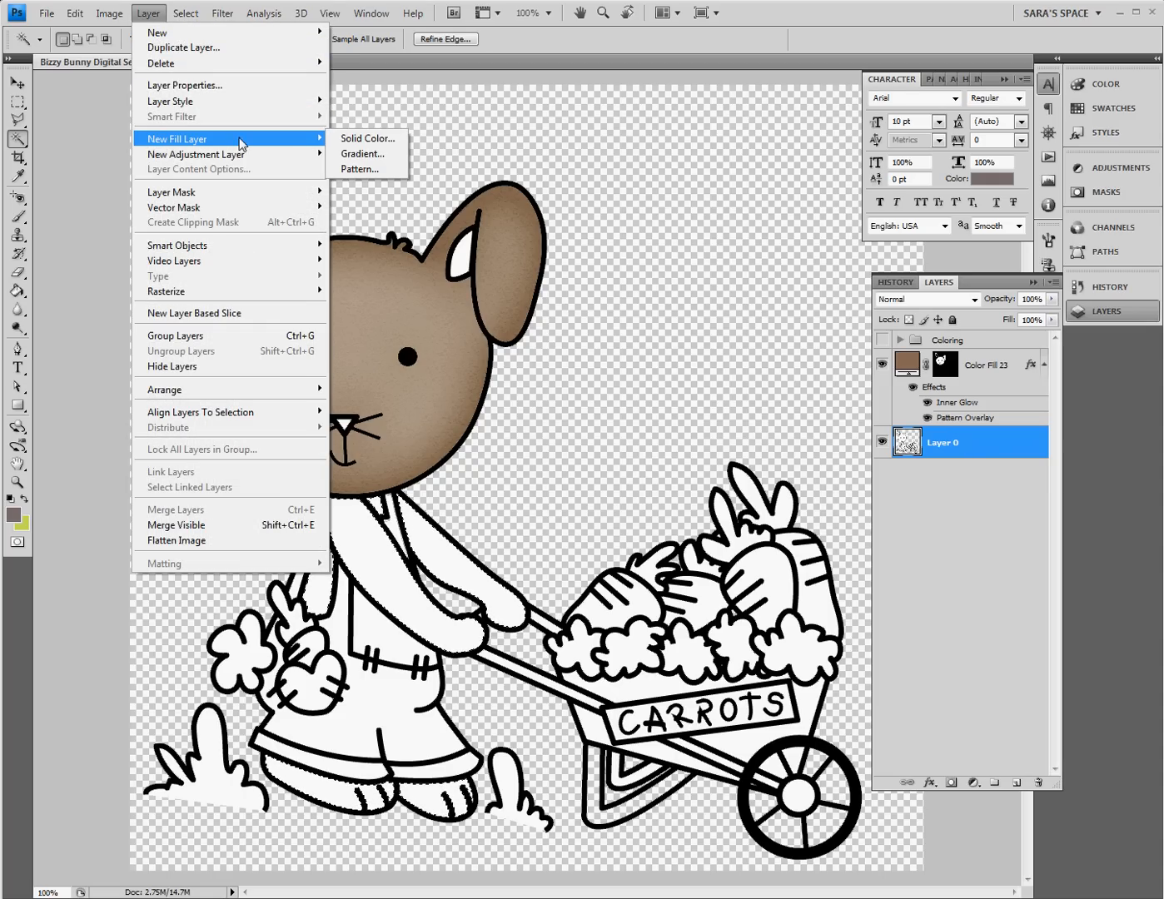
pyautogui.click(374, 143)
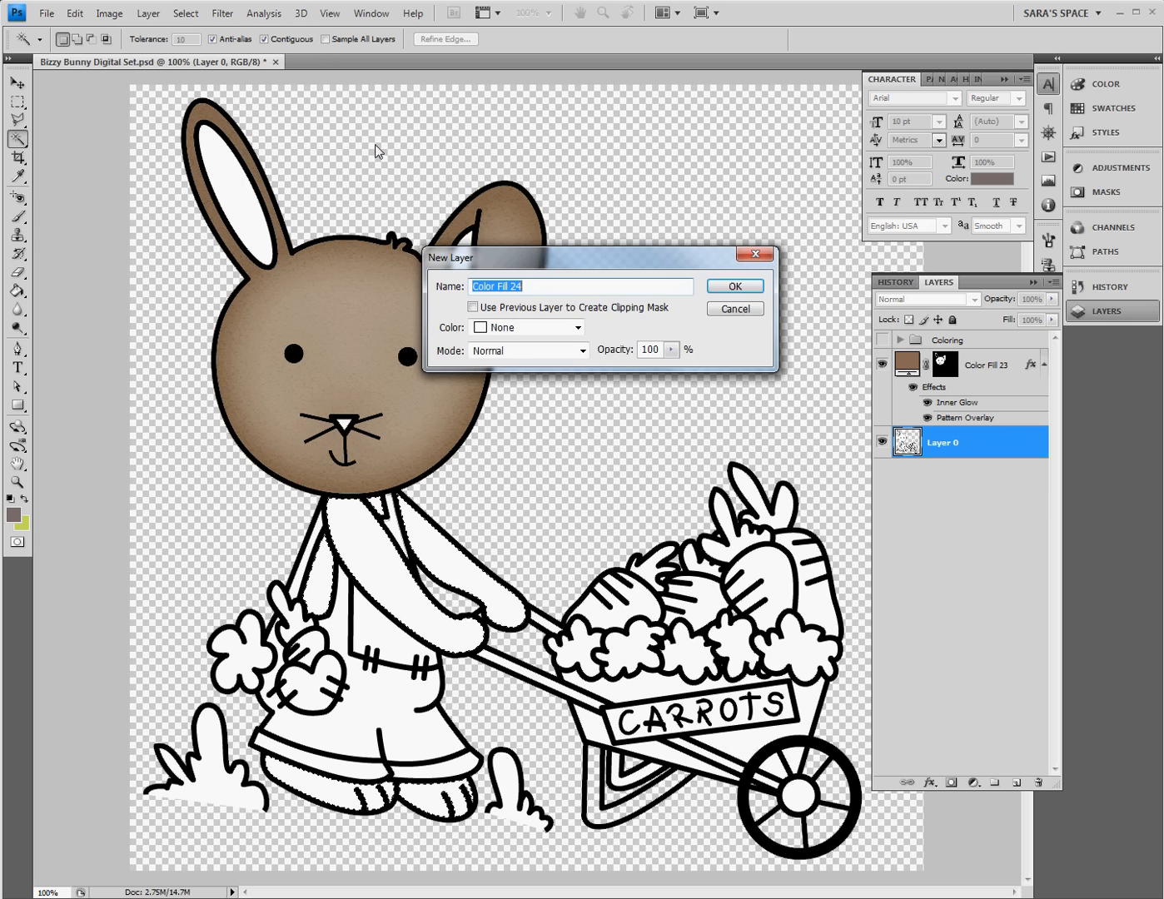
pyautogui.click(745, 286)
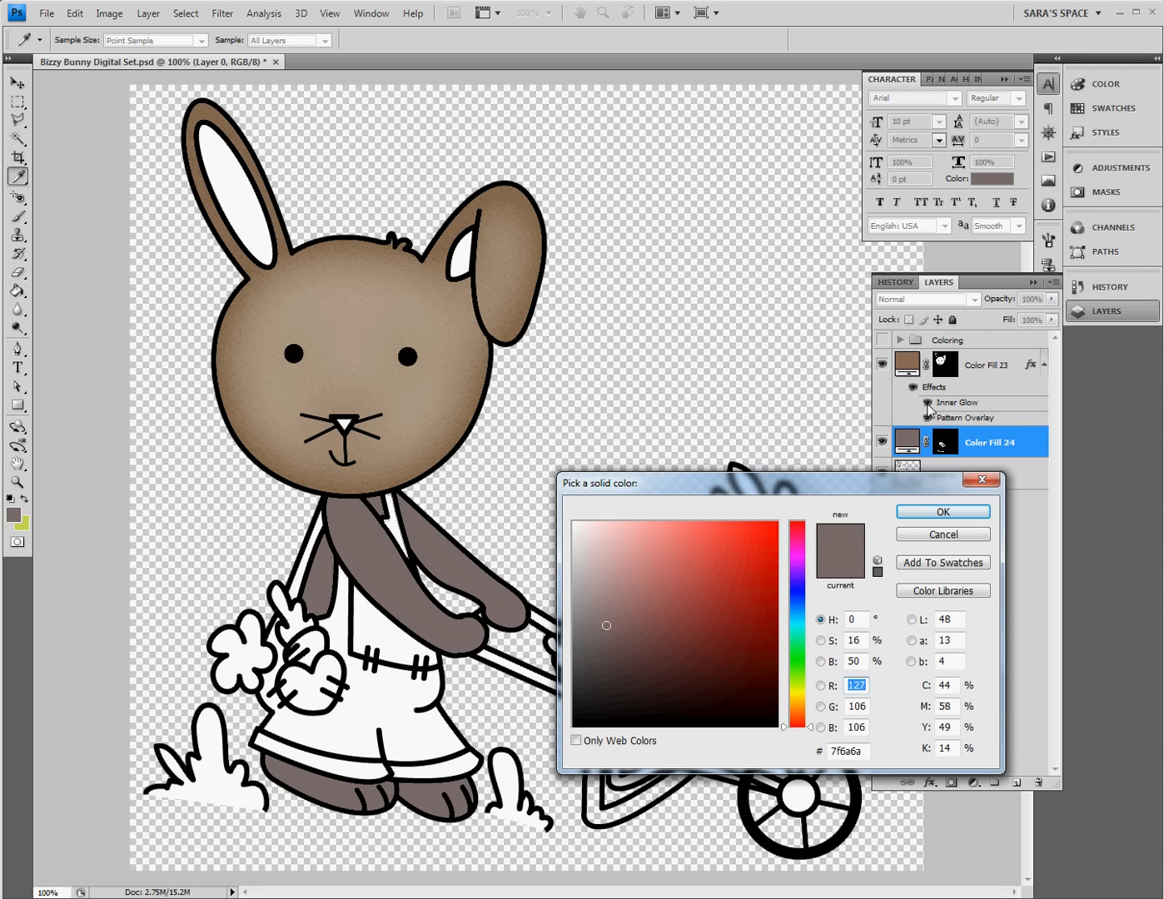
pyautogui.click(943, 535)
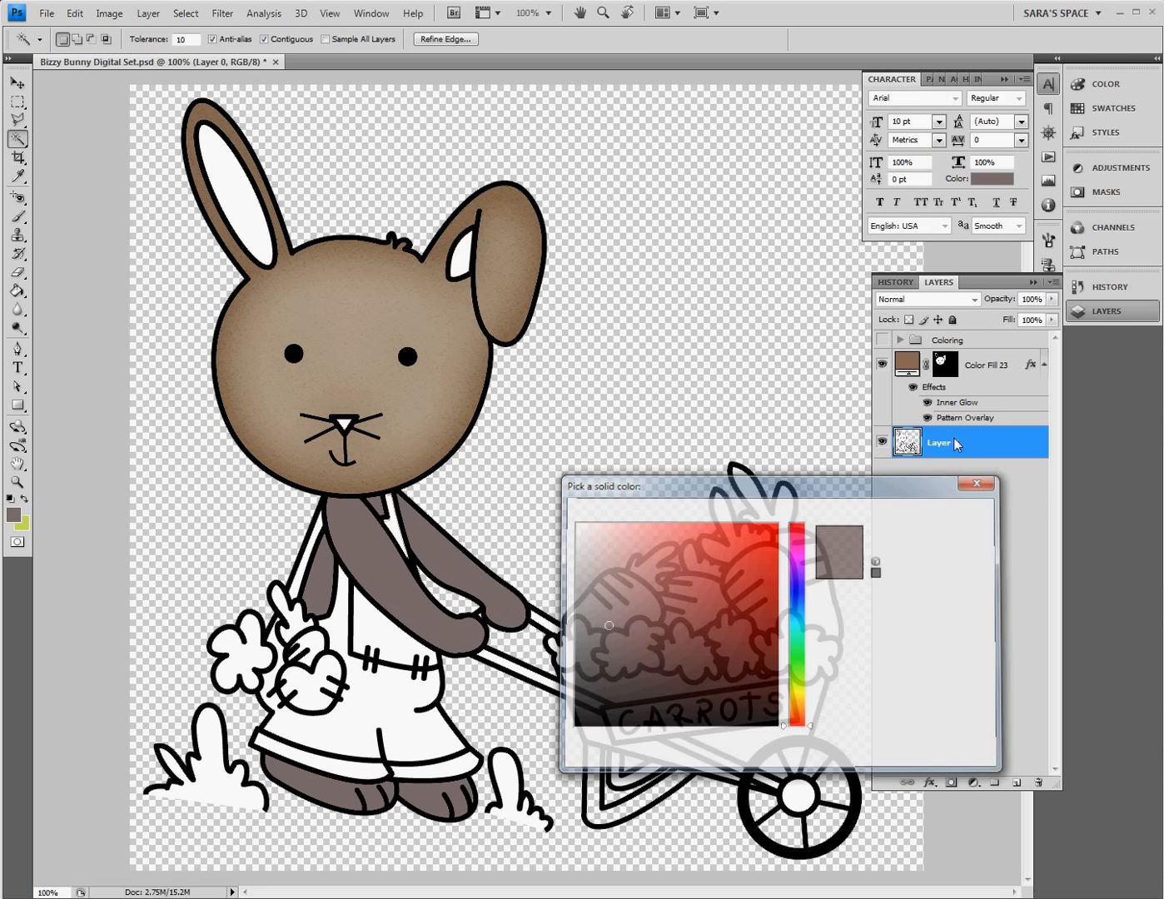
# Step: Hide the head fill layer's effects and fill the selection with a new solid colour layer using the head's brown, #8a6f53
pyautogui.click(912, 388)
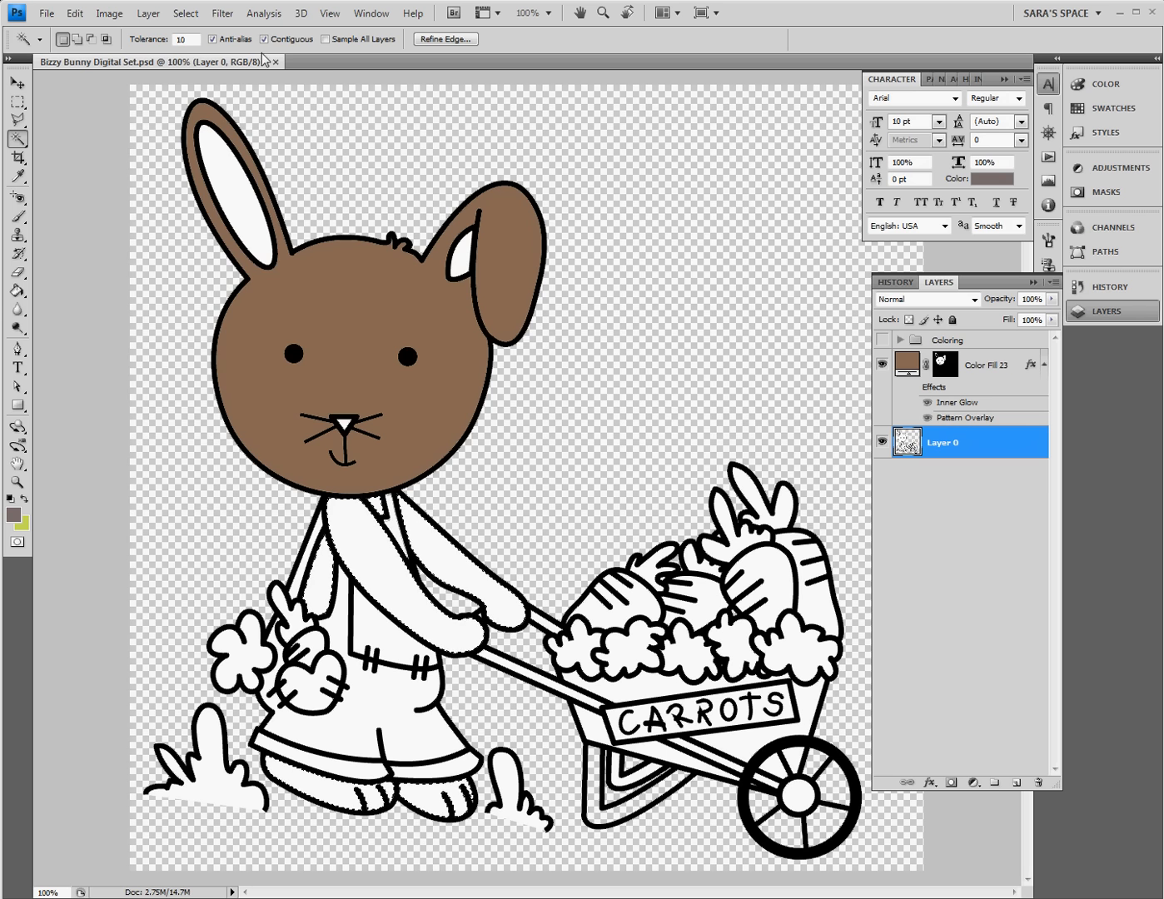
pyautogui.click(151, 15)
pyautogui.moveTo(308, 139)
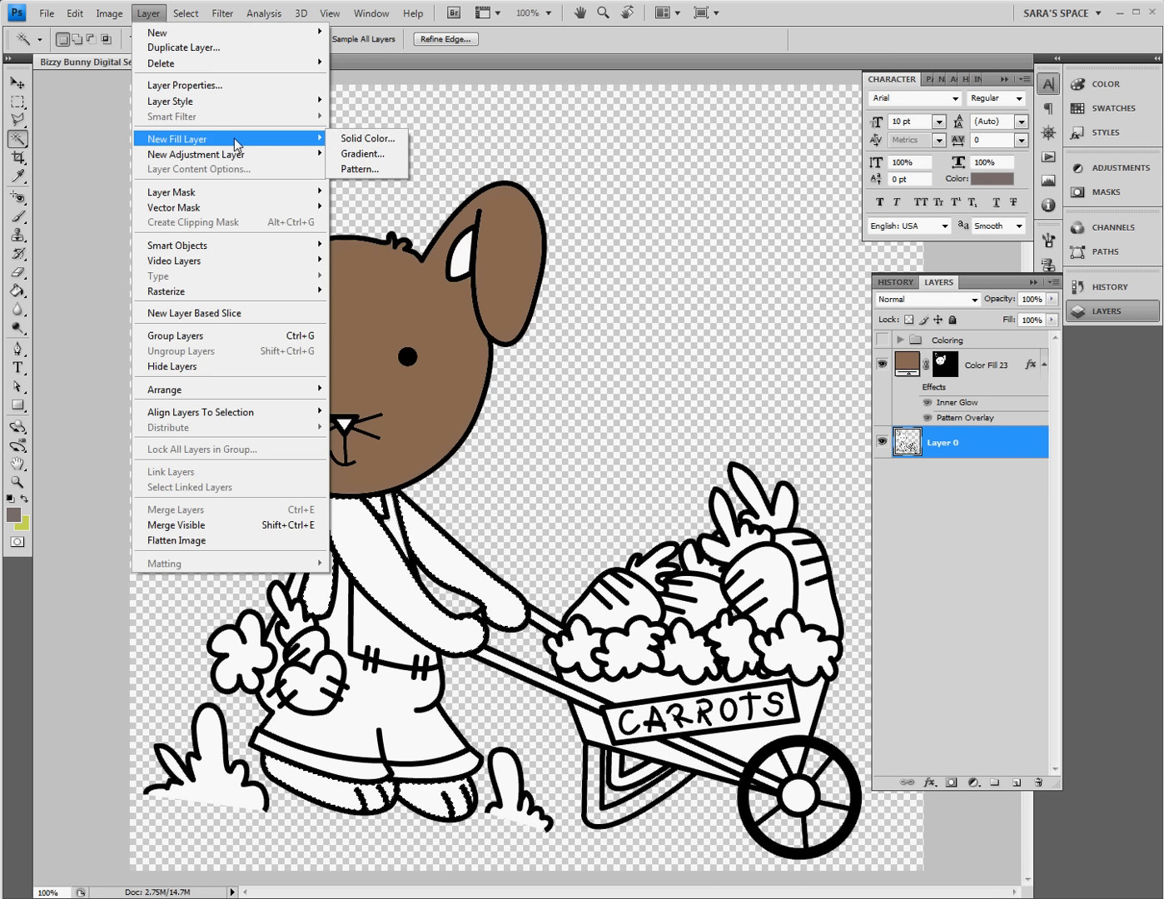
pyautogui.click(372, 139)
pyautogui.click(731, 289)
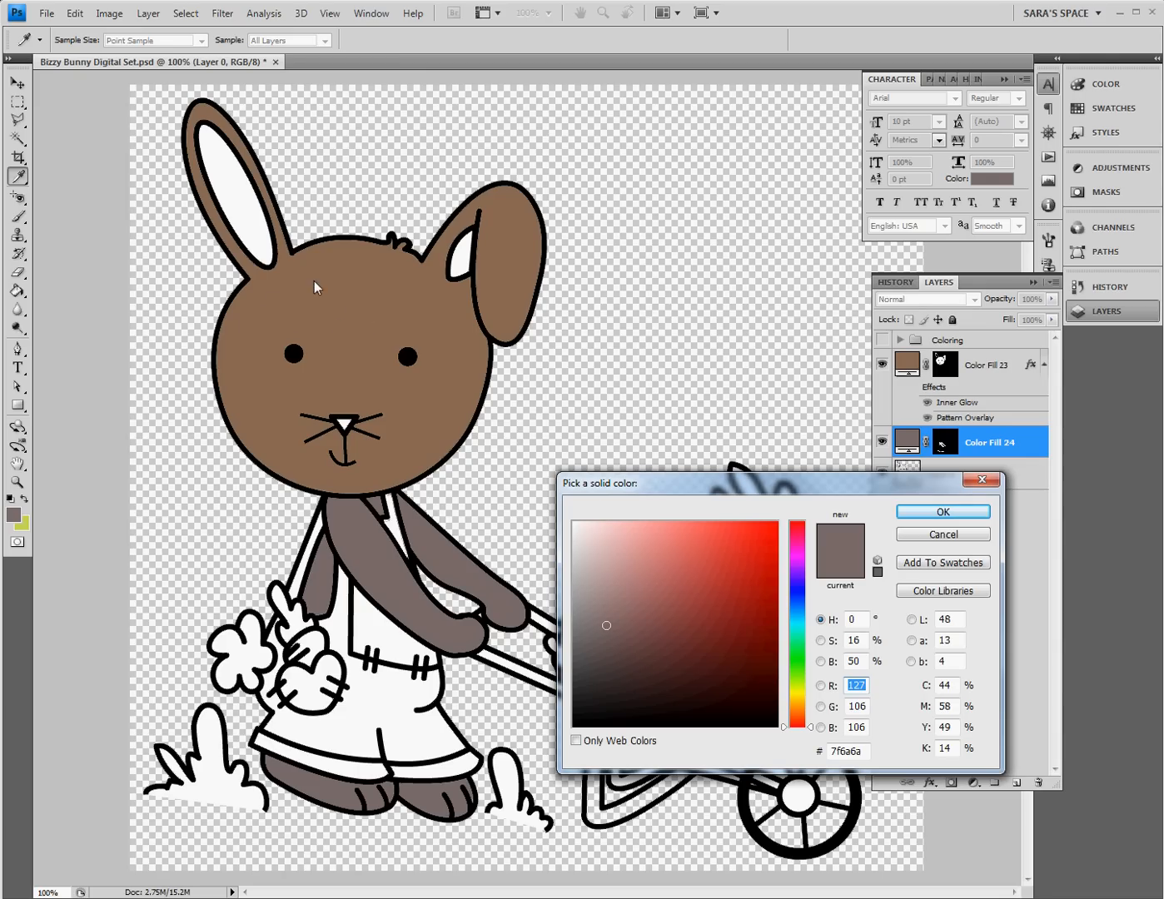
pyautogui.click(334, 312)
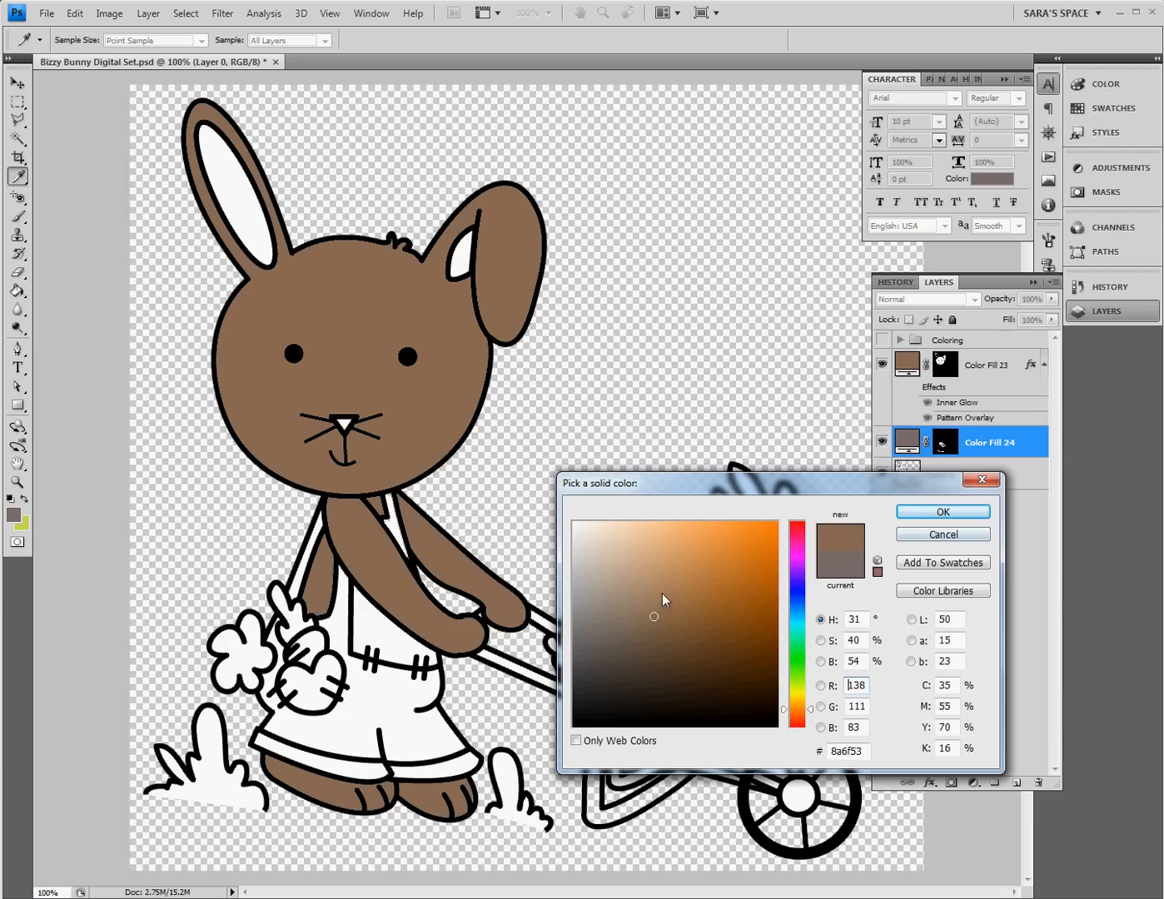
pyautogui.click(914, 515)
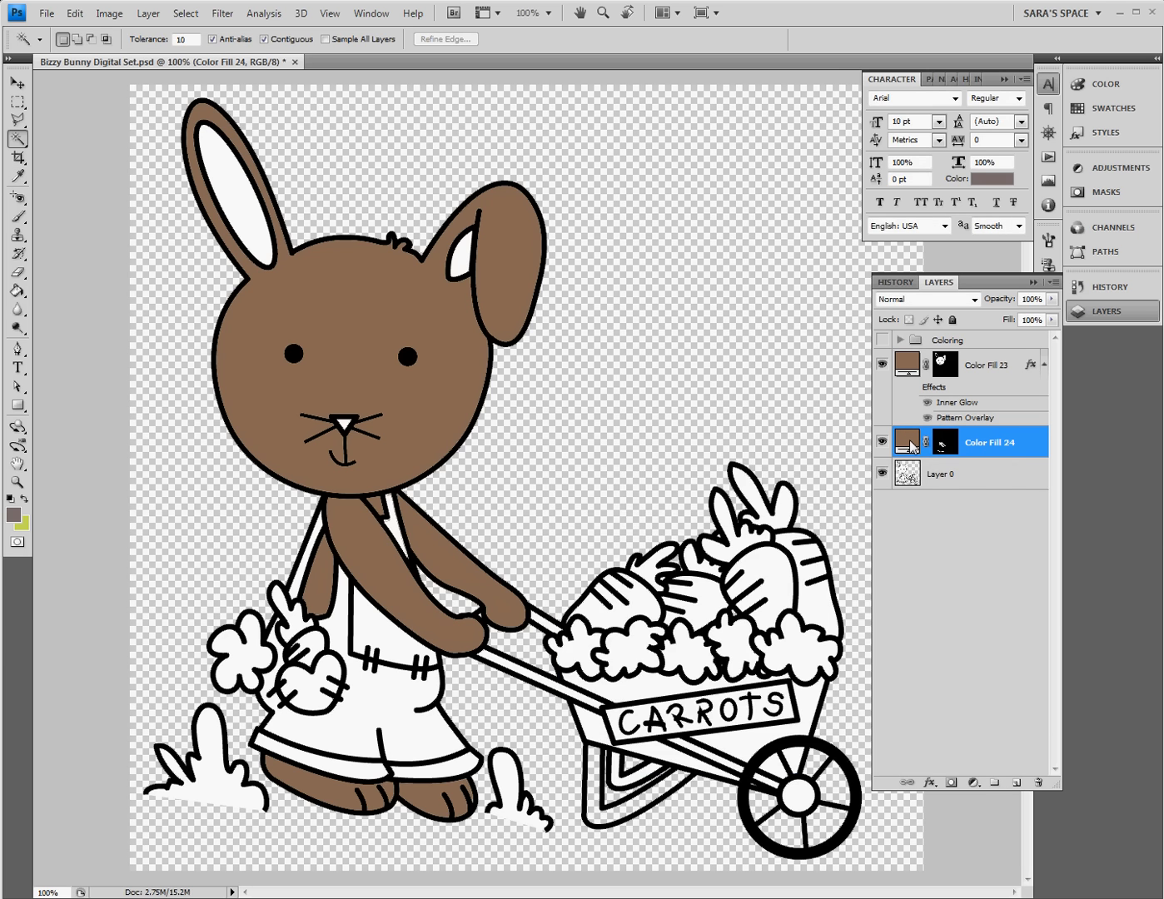
# Step: Try a lighter #a69787 on the arms-and-feet fill layer and a darker #645646 on the head fill layer
pyautogui.doubleClick(907, 441)
pyautogui.moveTo(677, 569); pyautogui.dragTo(610, 593)
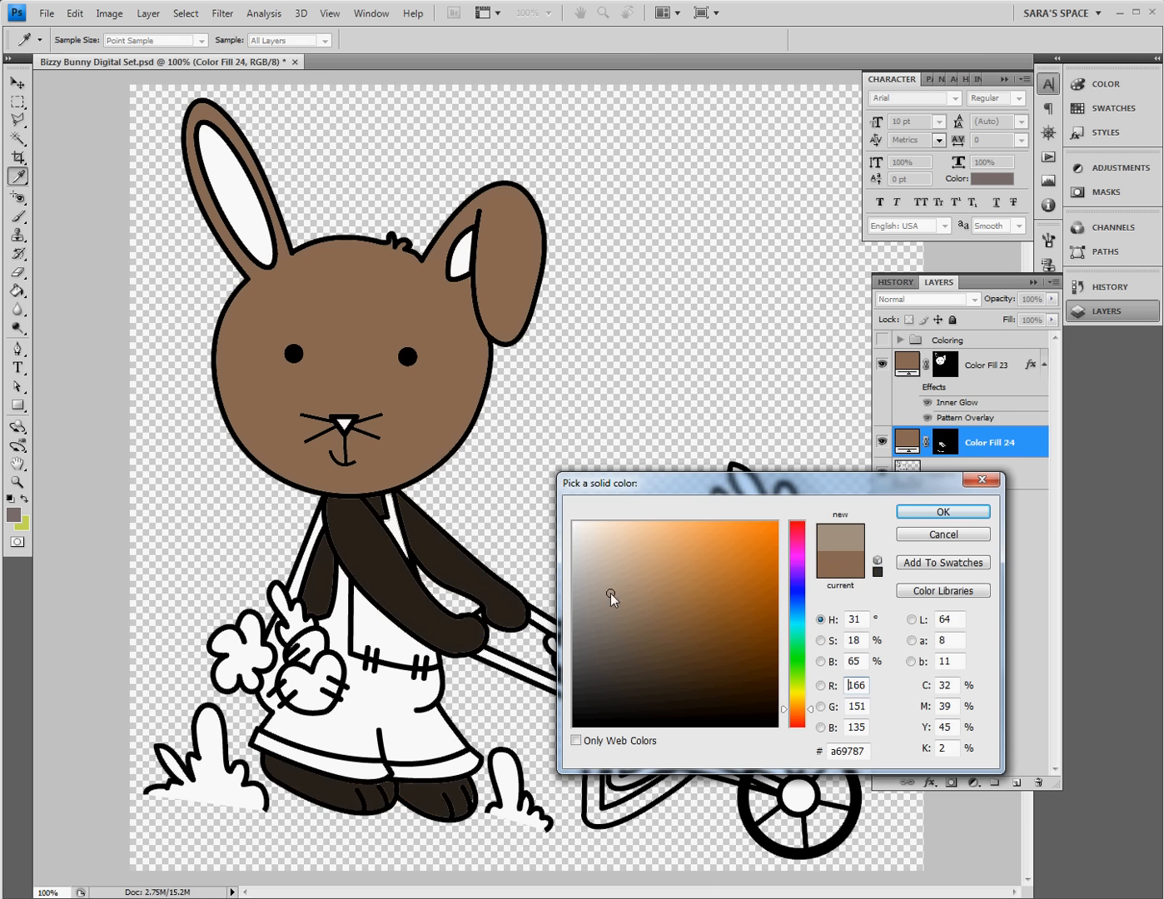
pyautogui.click(943, 511)
pyautogui.doubleClick(908, 363)
pyautogui.moveTo(781, 398); pyautogui.dragTo(781, 473)
pyautogui.moveTo(603, 571); pyautogui.dragTo(633, 646)
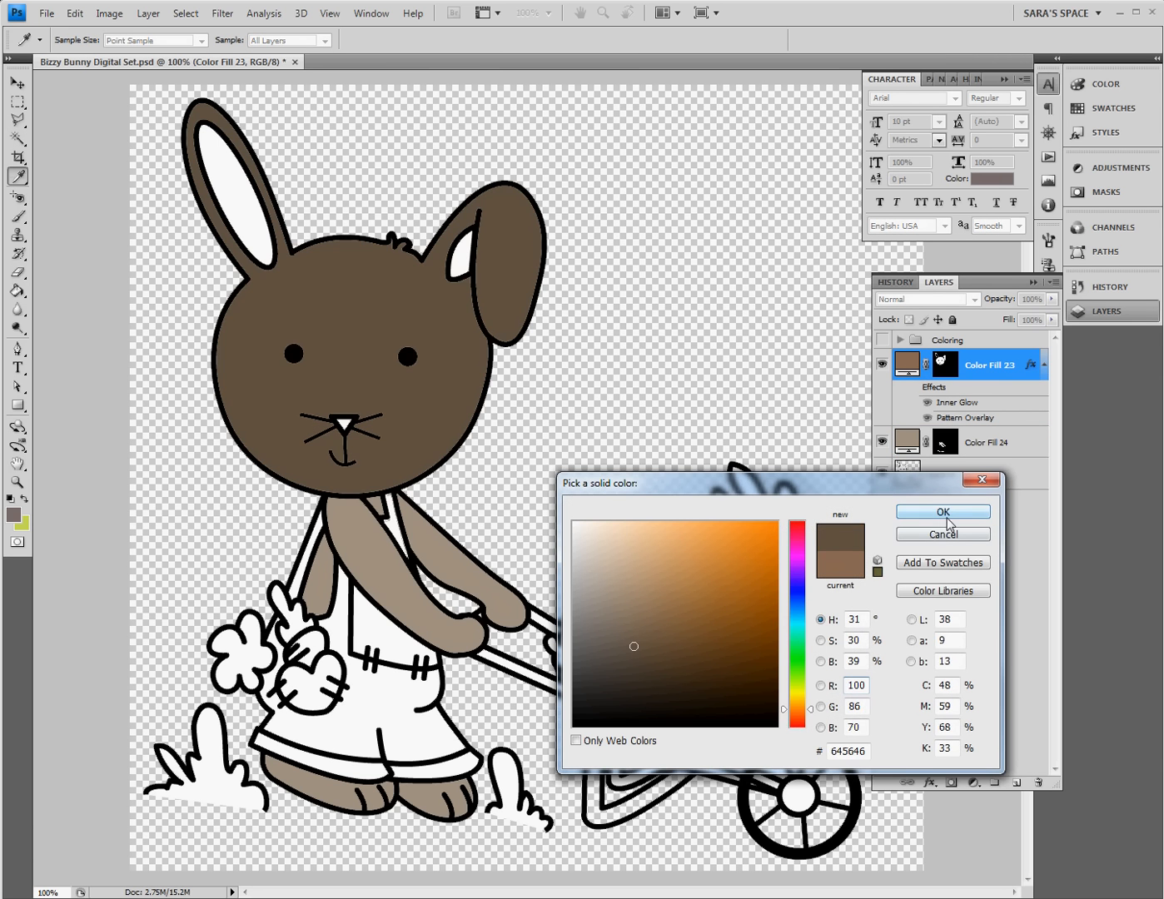
pyautogui.click(943, 535)
# Step: Set the arms-and-feet fill layer to #8a6f53 by sampling the brown of the bunny's head
pyautogui.doubleClick(913, 436)
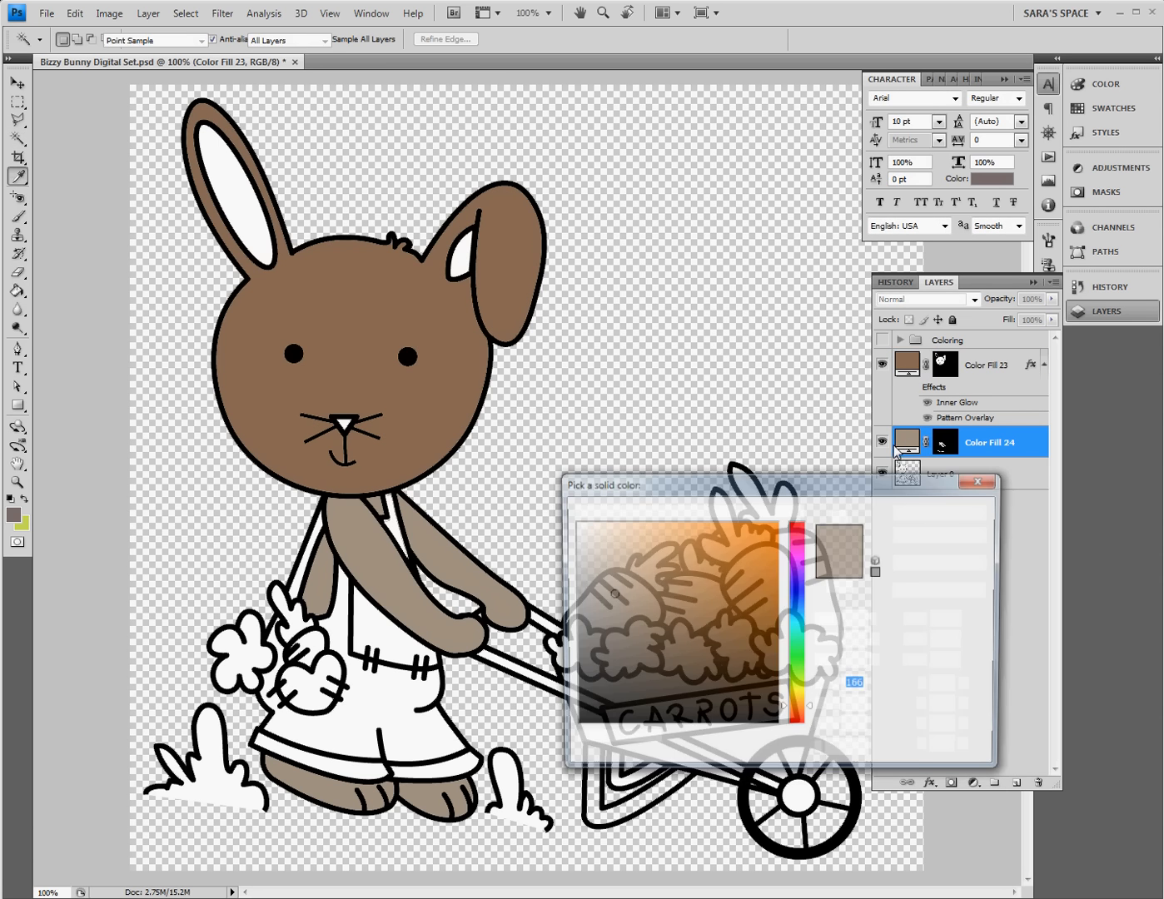
pyautogui.click(335, 315)
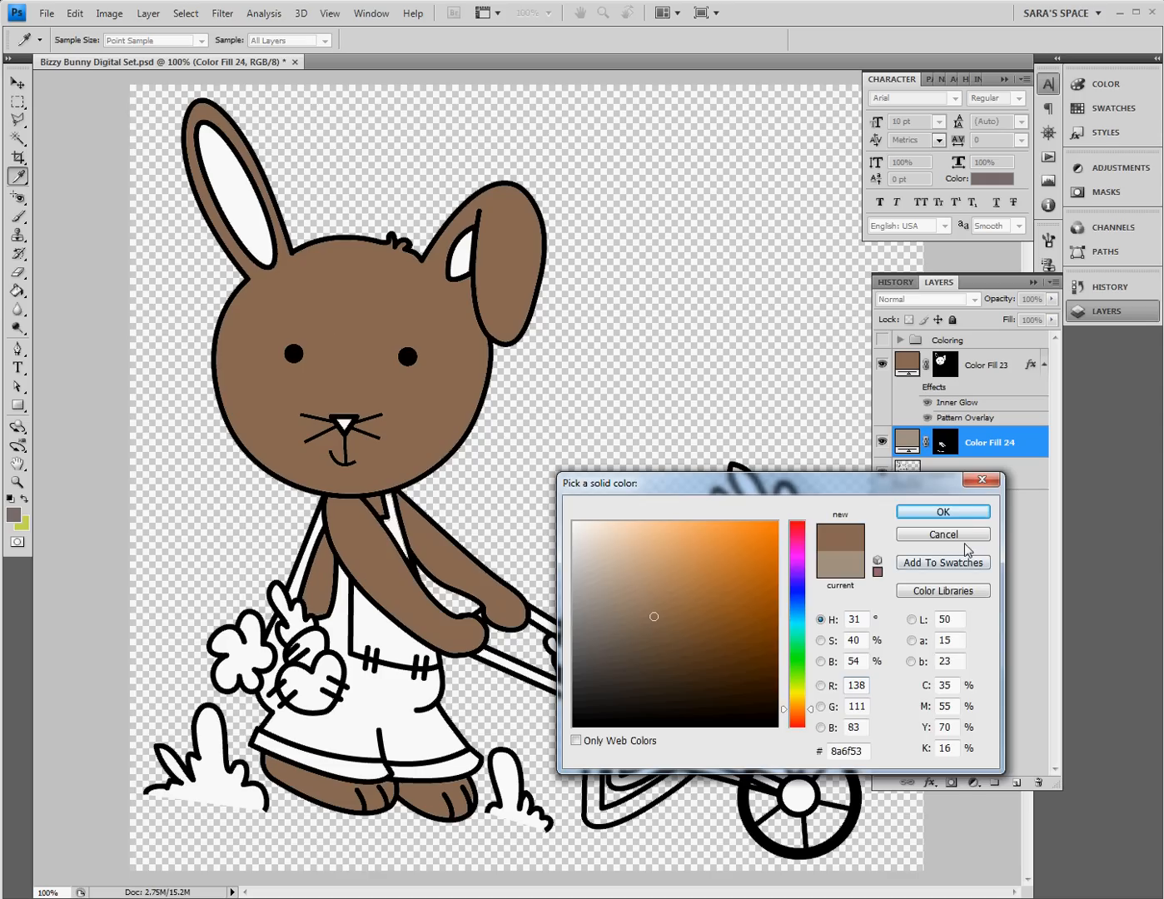
pyautogui.click(944, 511)
# Step: Show the head fill layer's effects again and copy its layer style onto the arms-and-feet fill layer
pyautogui.rightClick(994, 363)
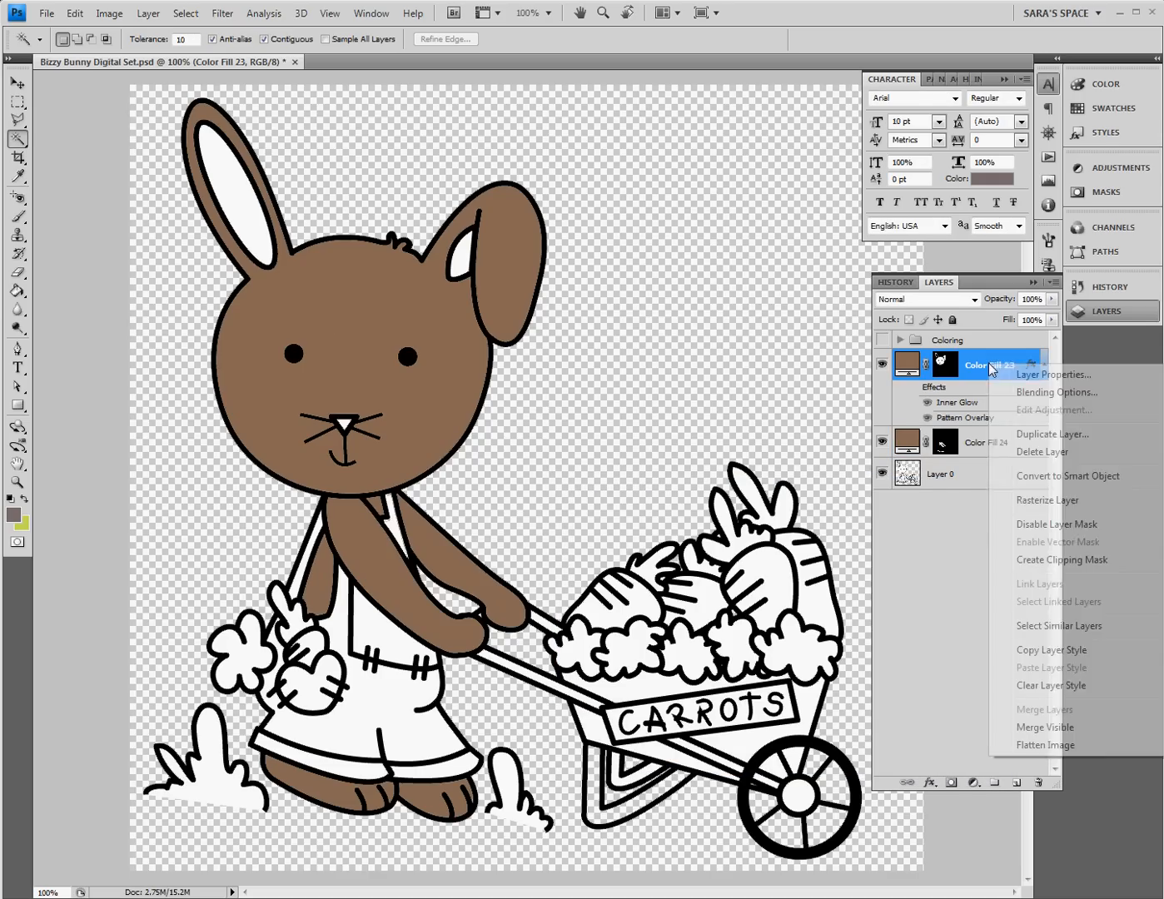
pyautogui.click(918, 388)
pyautogui.click(913, 388)
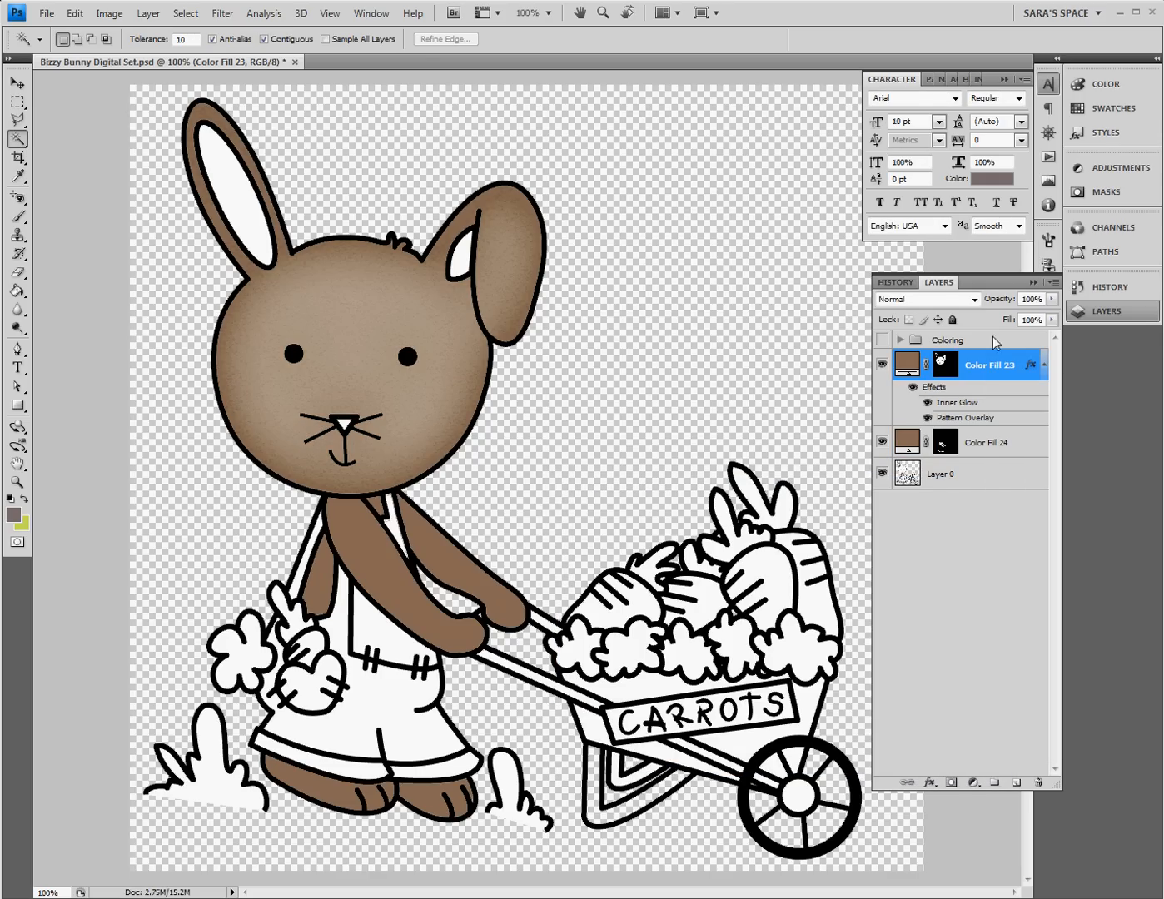
pyautogui.rightClick(987, 368)
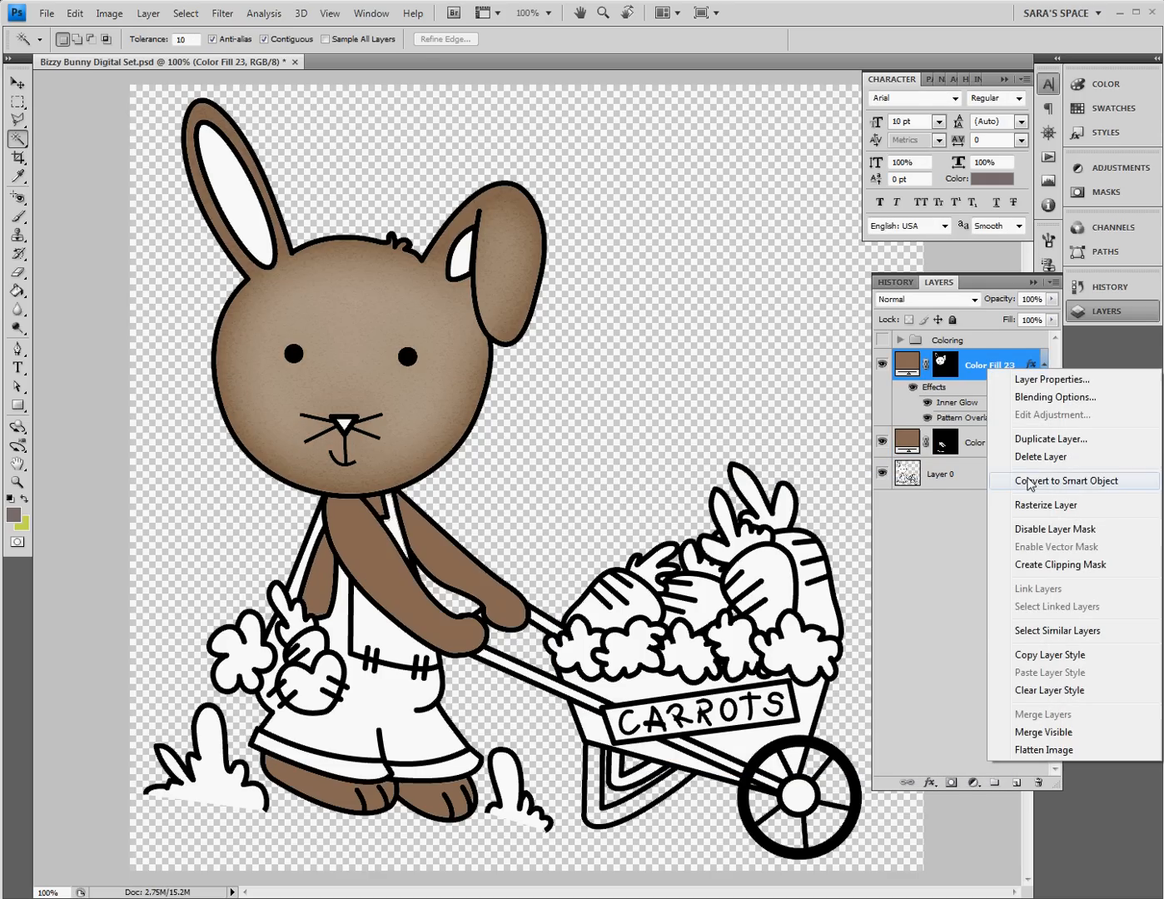
pyautogui.click(1037, 661)
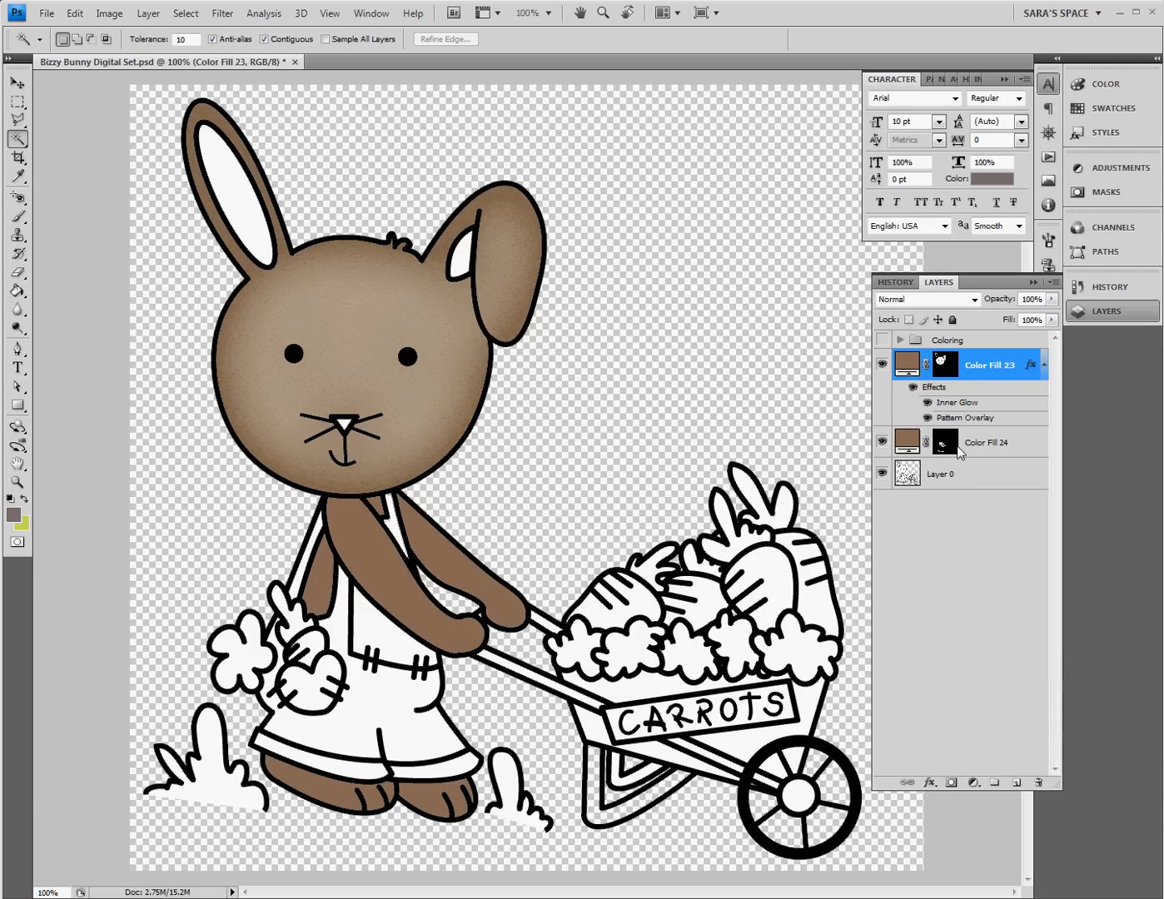
pyautogui.rightClick(981, 447)
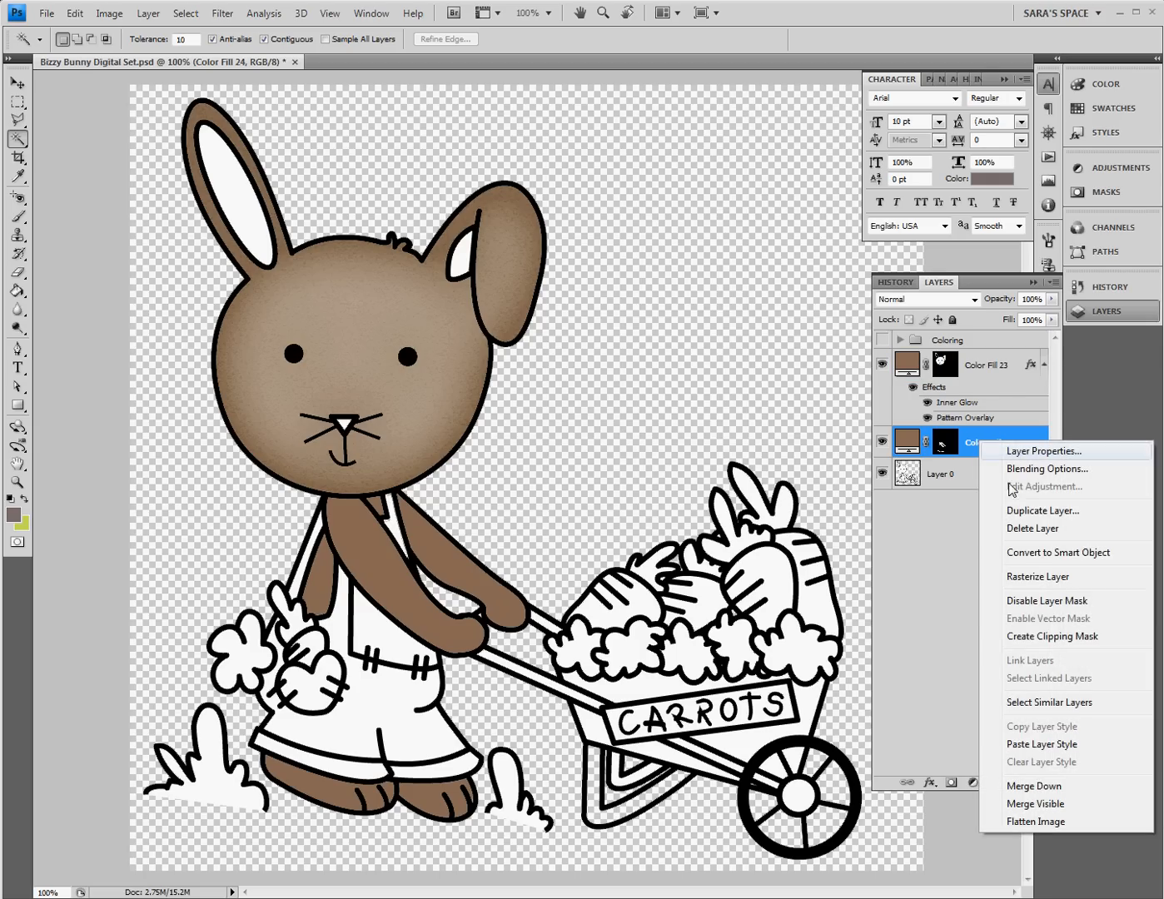
pyautogui.click(1030, 745)
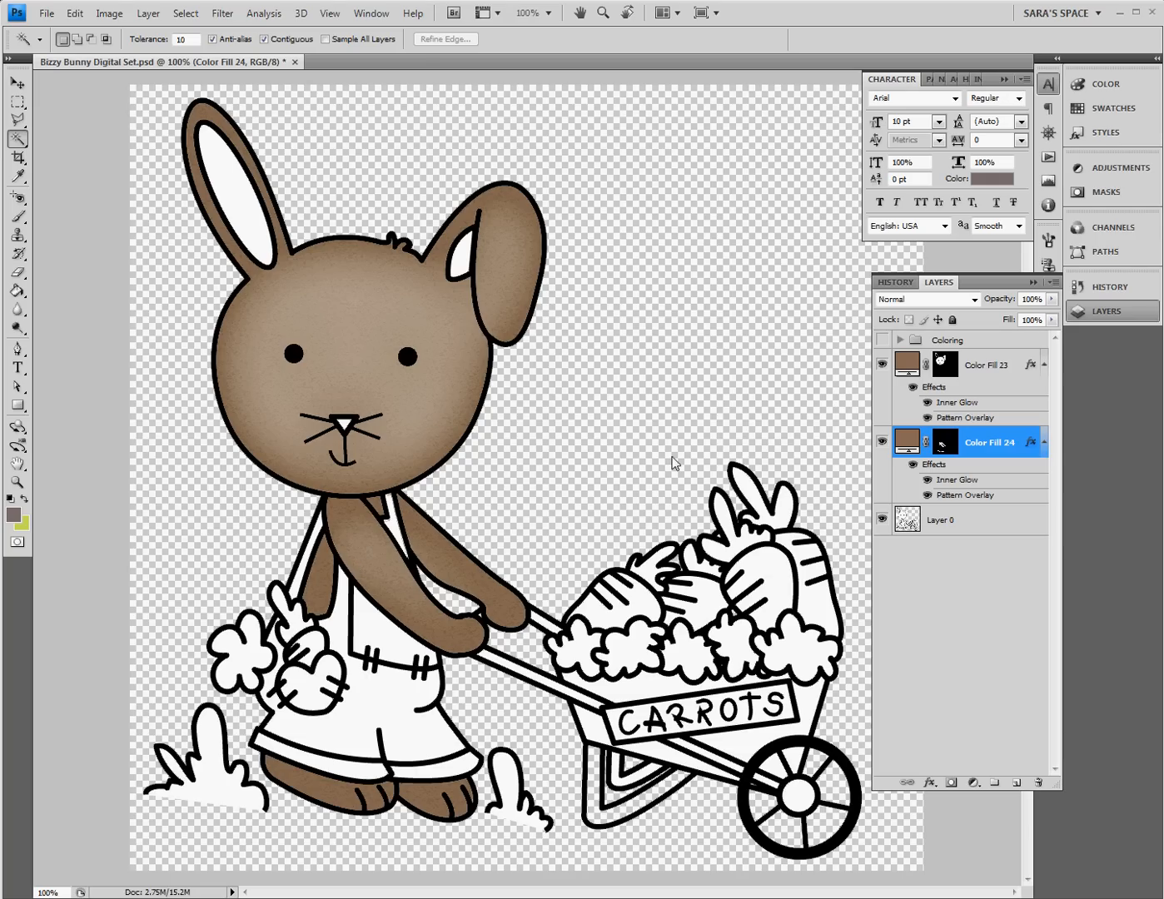
# Step: Reduce the Inner Glow on the arms-and-feet fill layer to 34% opacity and 32 px size
pyautogui.doubleClick(955, 482)
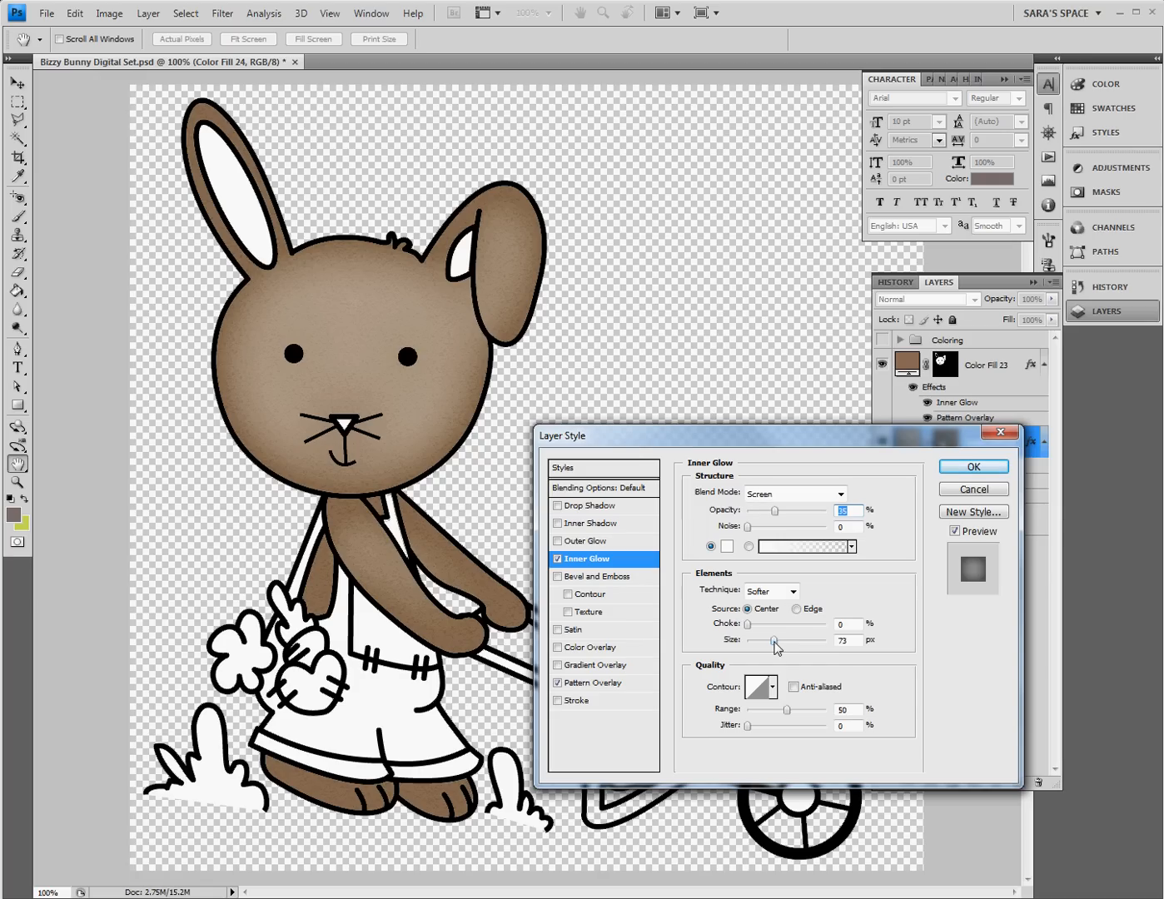
pyautogui.moveTo(773, 641); pyautogui.dragTo(762, 643)
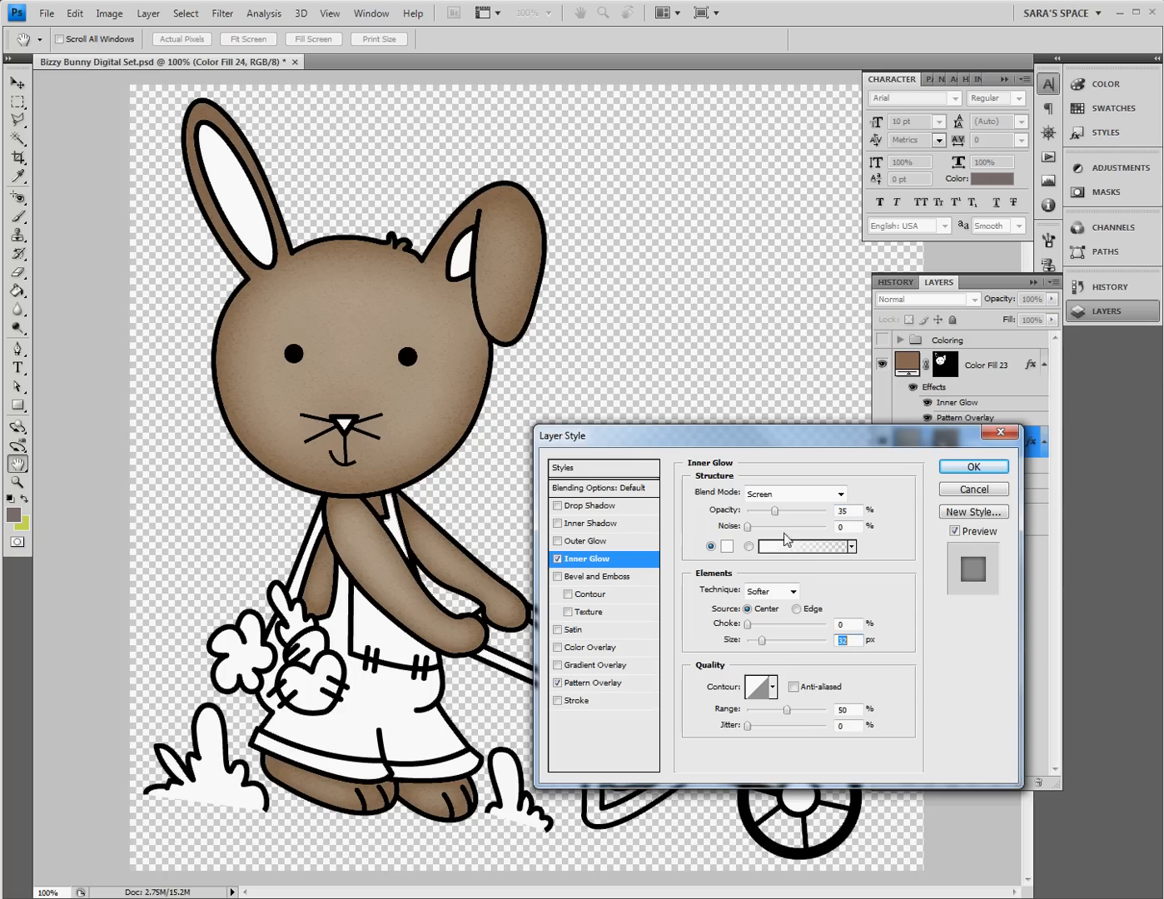
pyautogui.moveTo(774, 516); pyautogui.dragTo(774, 518)
pyautogui.click(970, 467)
pyautogui.press('w')
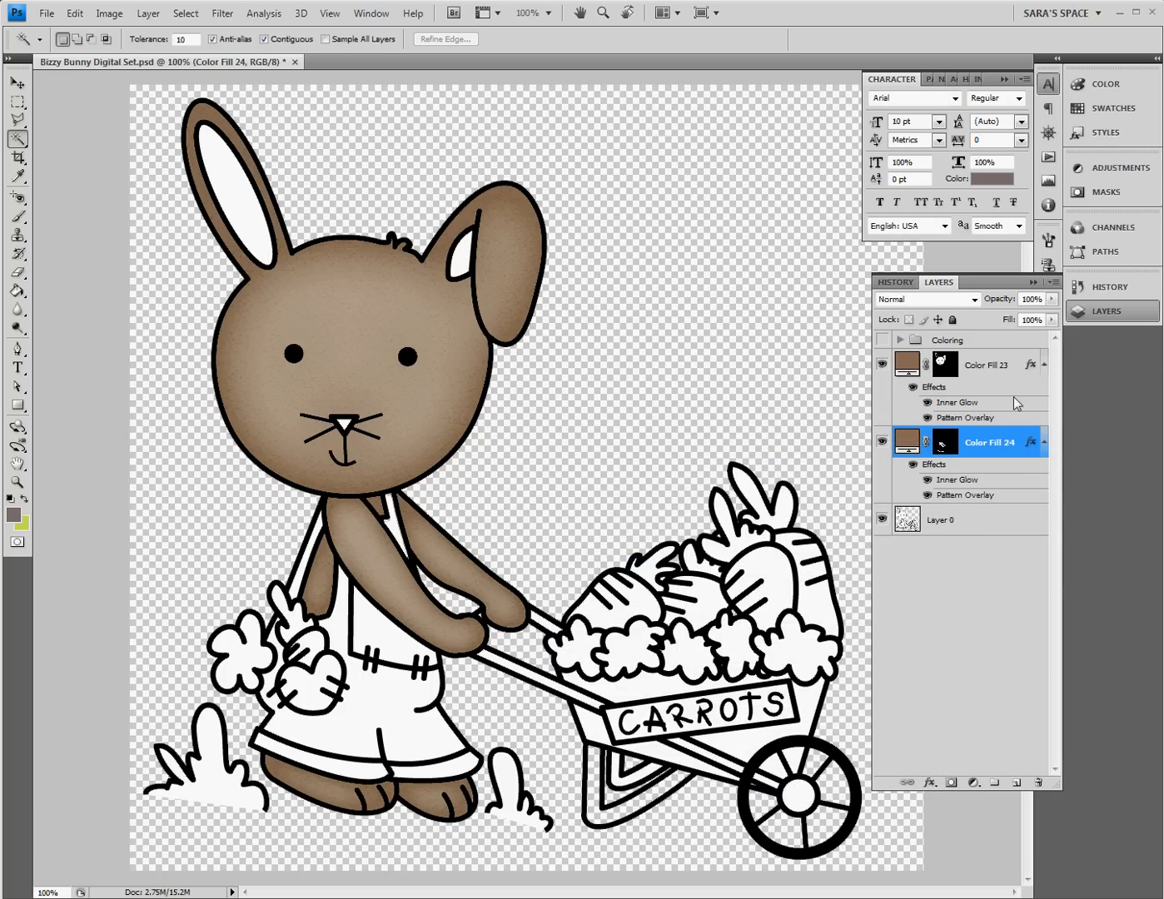
# Step: Collapse the effects lists of the head and arms-and-feet fill layers
pyautogui.click(1040, 364)
pyautogui.click(1044, 365)
pyautogui.click(1045, 396)
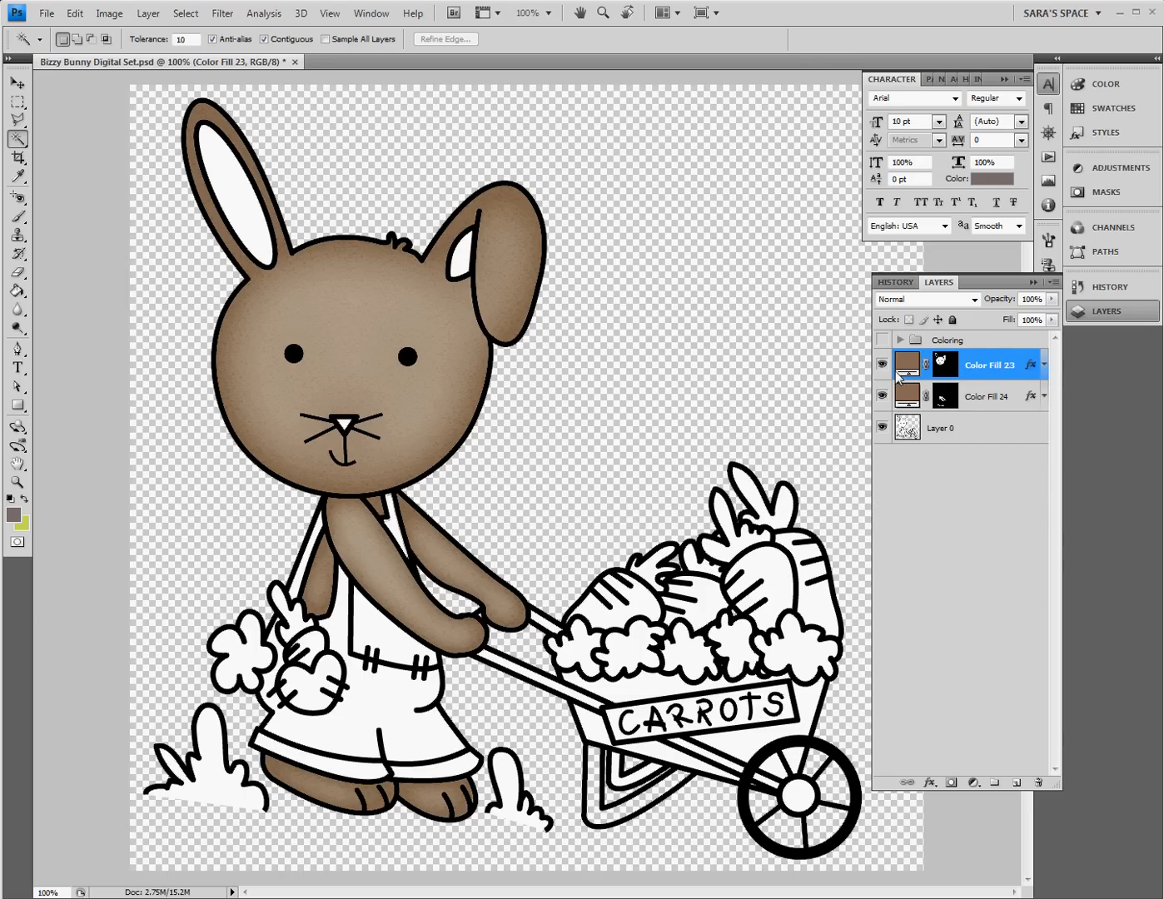
# Step: Select all the wheelbarrow's body areas around the CARROTS sign on Layer 0 with the Magic Wand
pyautogui.click(978, 427)
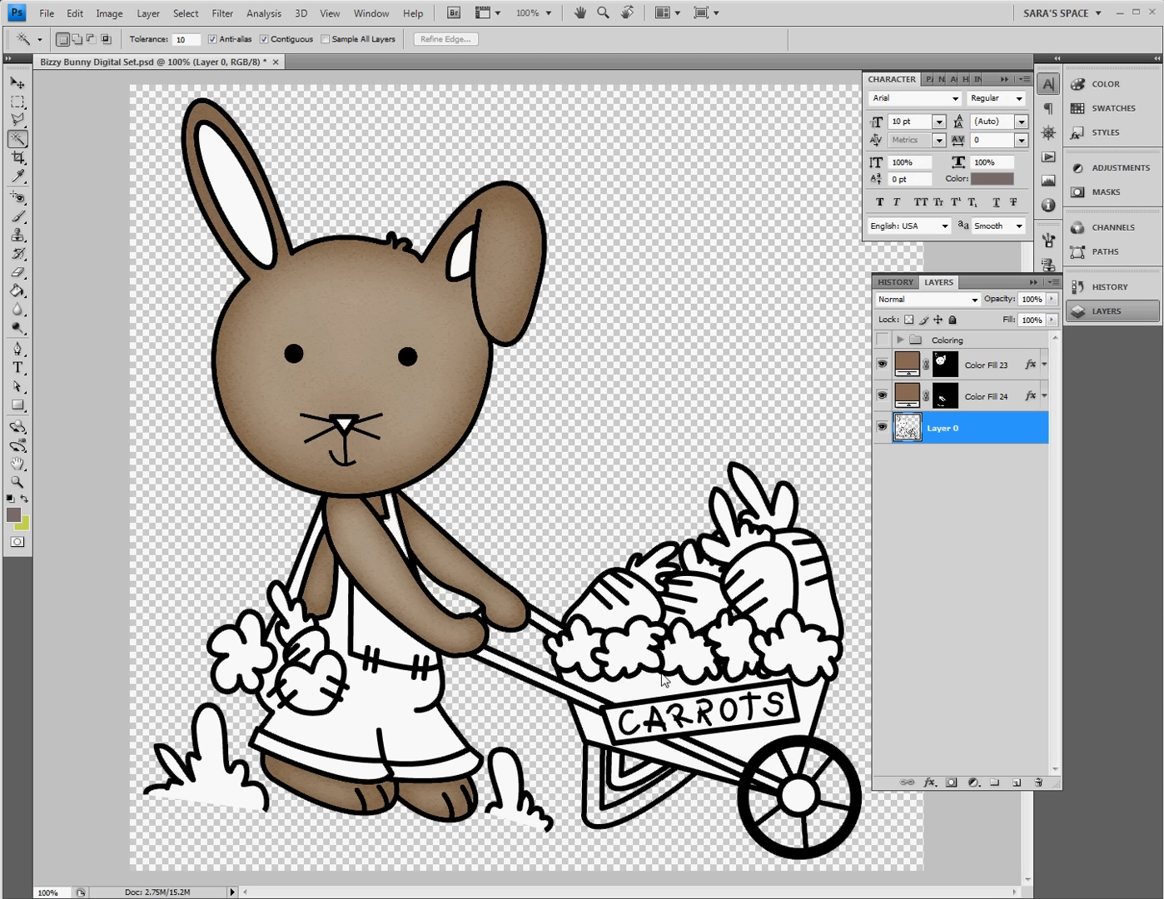
pyautogui.click(624, 696)
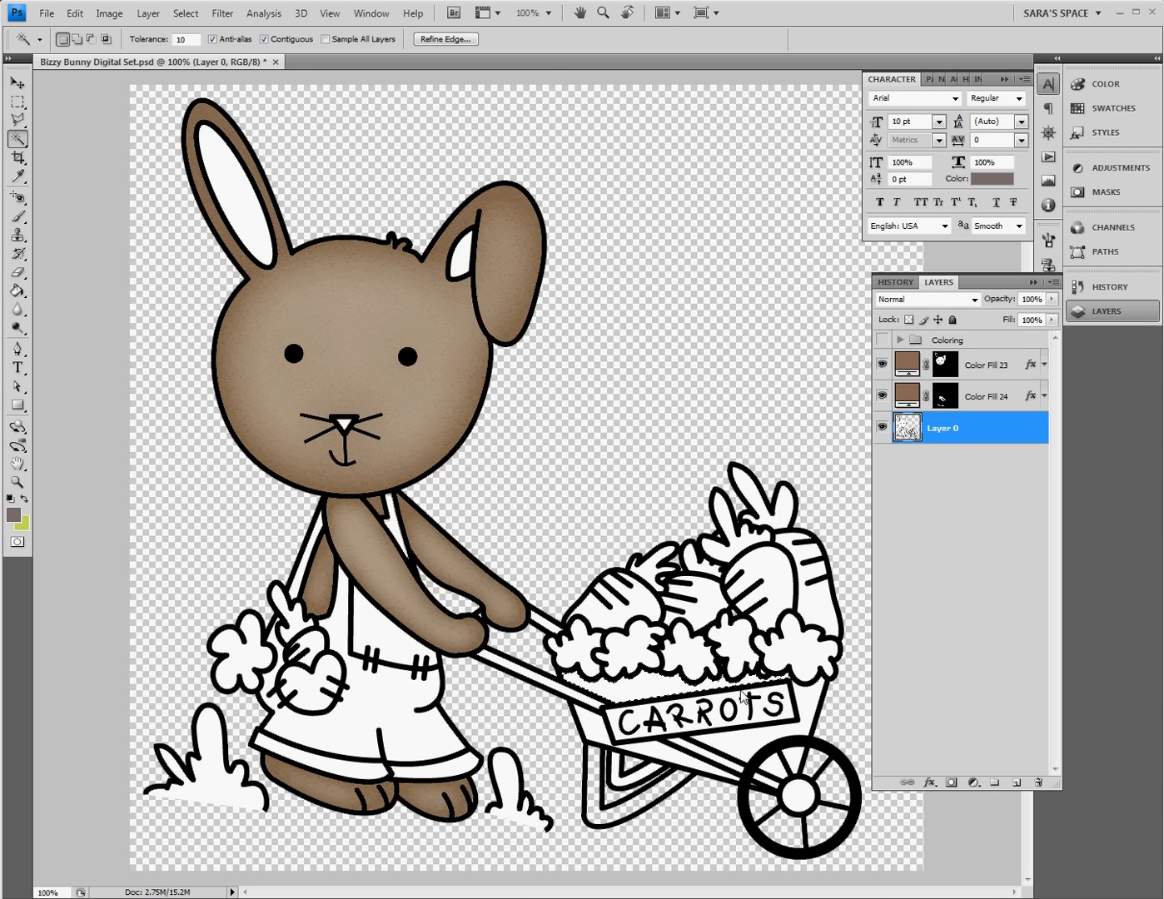
pyautogui.hotkey('ctrl', '+')
pyautogui.scroll(-5, 739, 693)
pyautogui.scroll(-2, 737, 691)
pyautogui.hscroll(10, 724, 693)
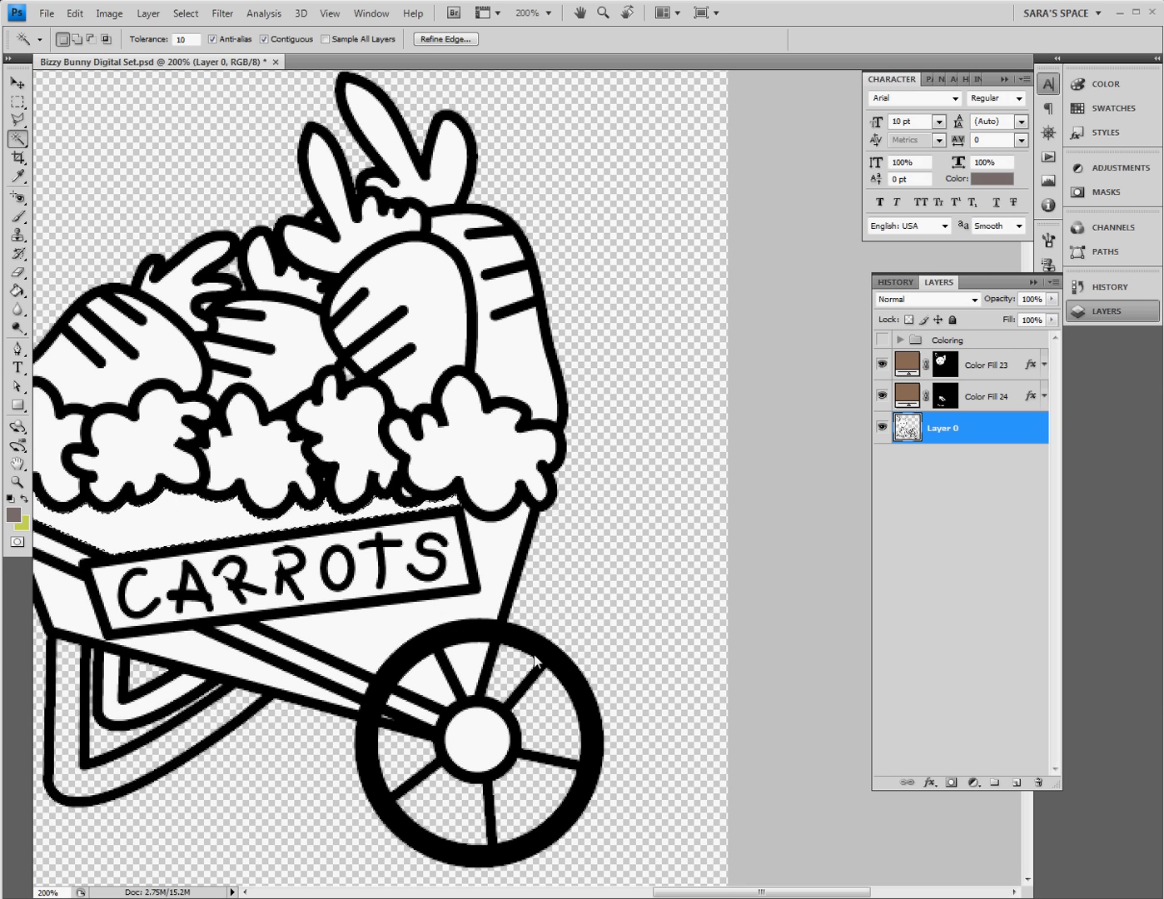
pyautogui.keyDown('shift'); pyautogui.click(483, 540); pyautogui.keyUp('shift')
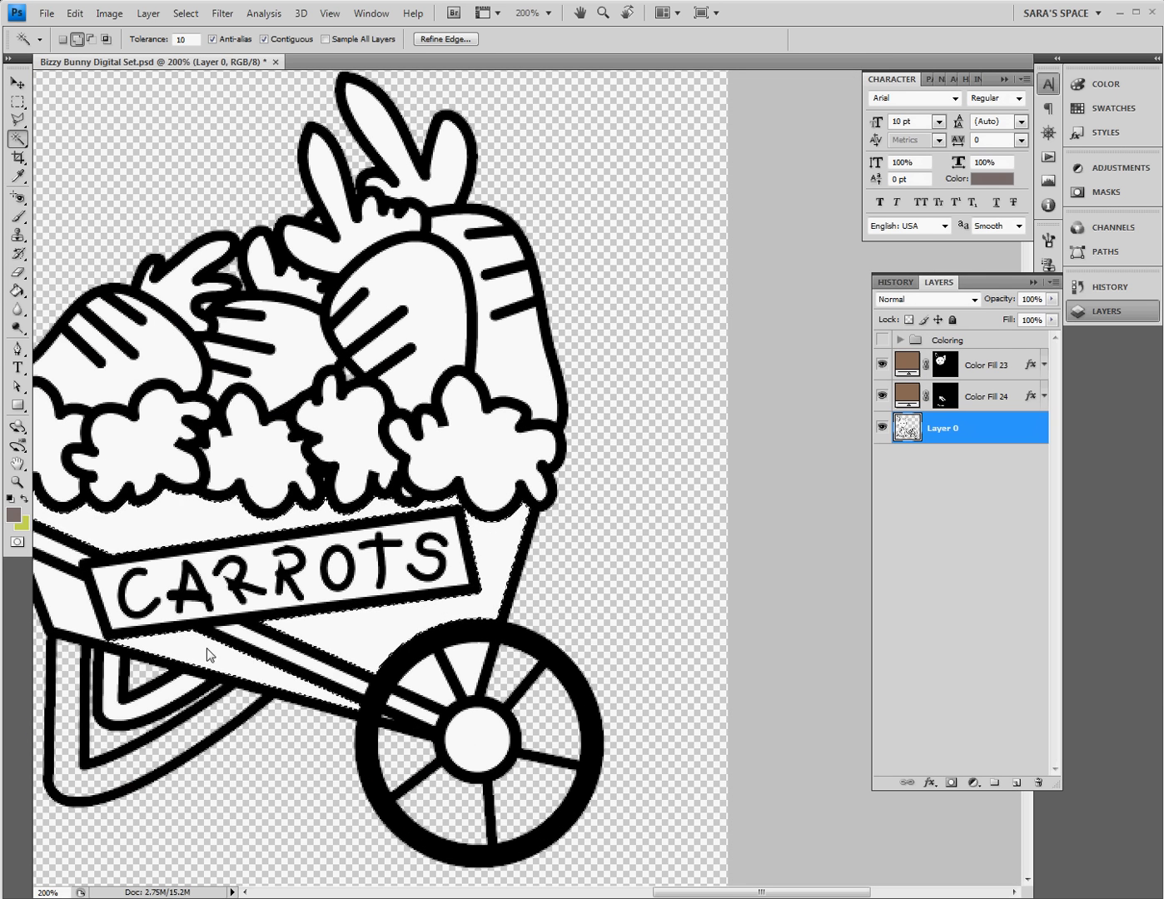
pyautogui.keyDown('shift'); pyautogui.click(63, 611); pyautogui.keyUp('shift')
pyautogui.keyDown('shift'); pyautogui.click(390, 725); pyautogui.keyUp('shift')
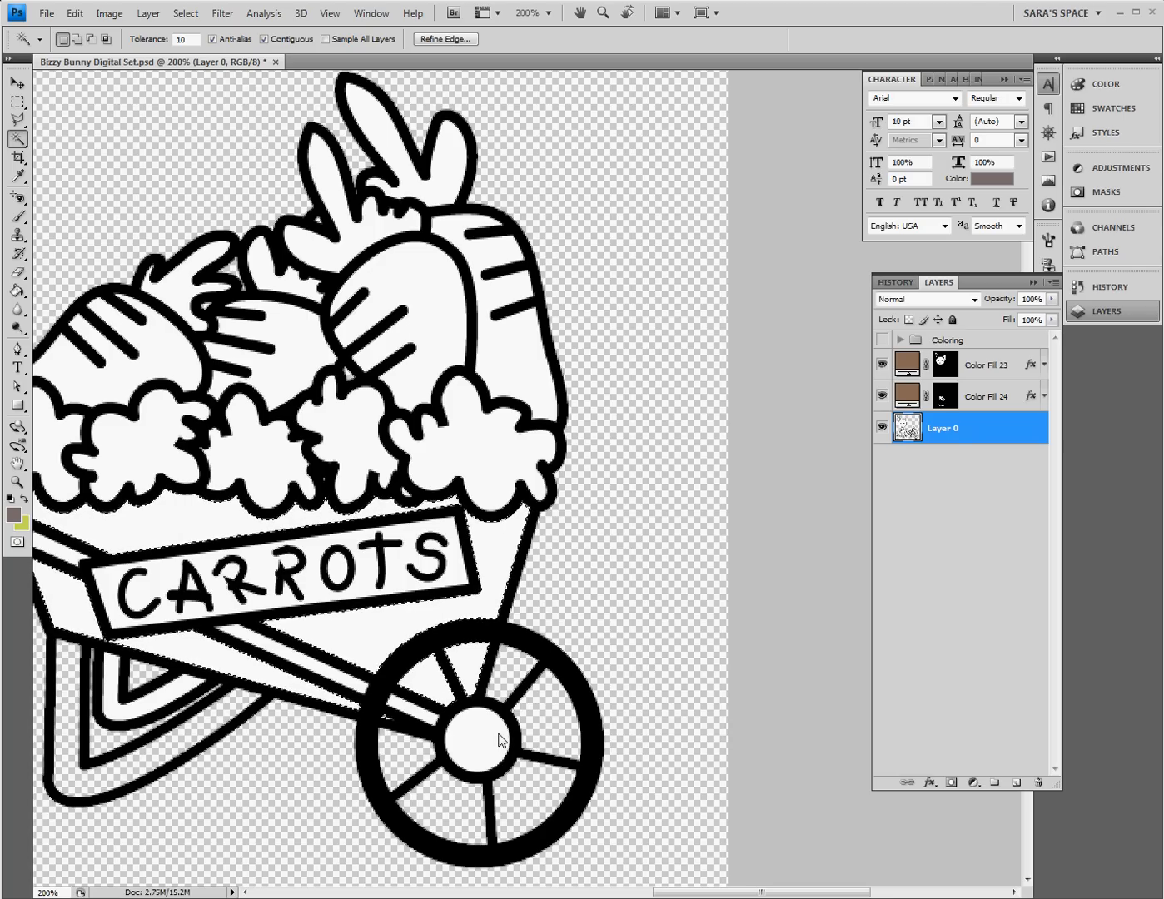
pyautogui.hscroll(-5, 403, 761)
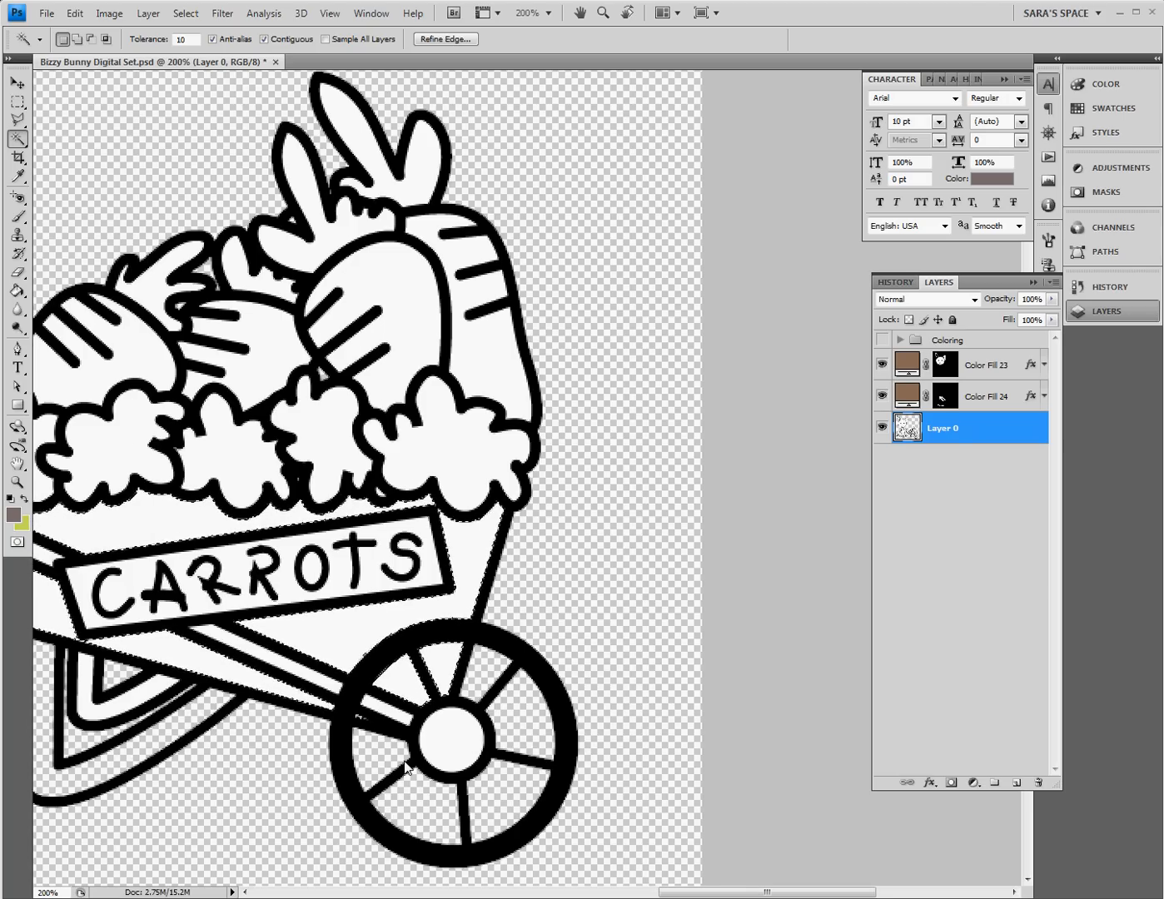
pyautogui.hotkey('ctrl', '-')
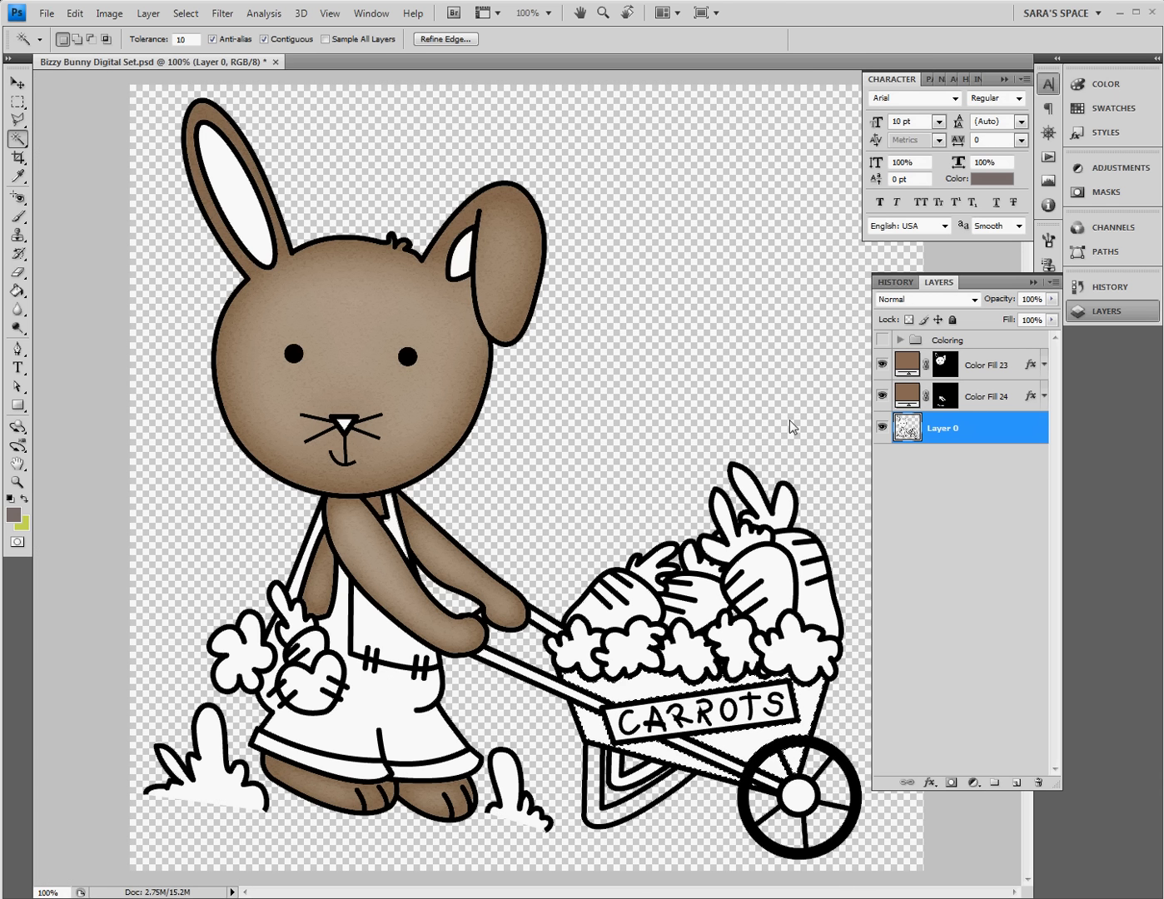
# Step: Fill the selected wheelbarrow body with a new solid colour layer in red, #d41414
pyautogui.click(148, 13)
pyautogui.moveTo(154, 142)
pyautogui.click(359, 140)
pyautogui.click(736, 286)
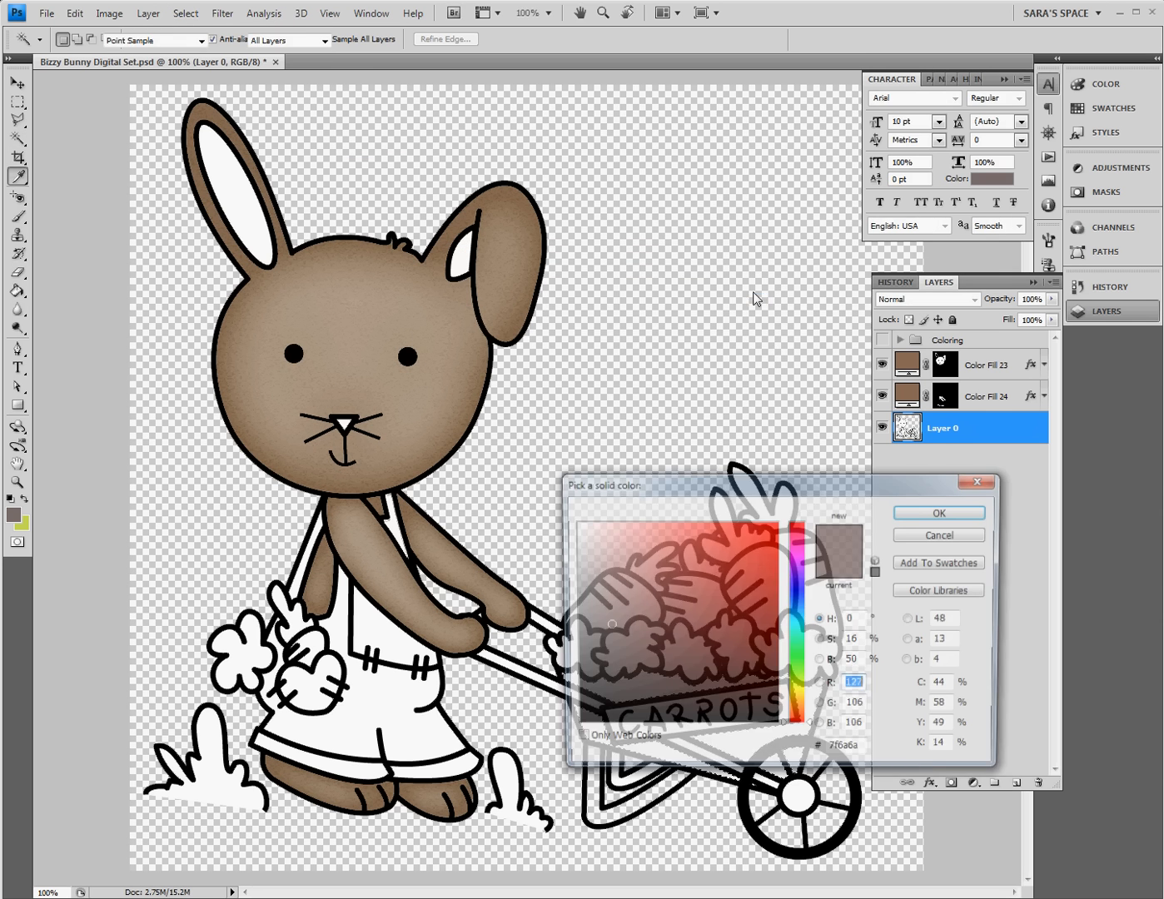
pyautogui.moveTo(670, 585); pyautogui.dragTo(716, 534)
pyautogui.moveTo(767, 489); pyautogui.dragTo(772, 202)
pyautogui.moveTo(759, 255)
pyautogui.mouseDown()
pyautogui.moveTo(738, 234)
pyautogui.moveTo(763, 269)
pyautogui.mouseUp()
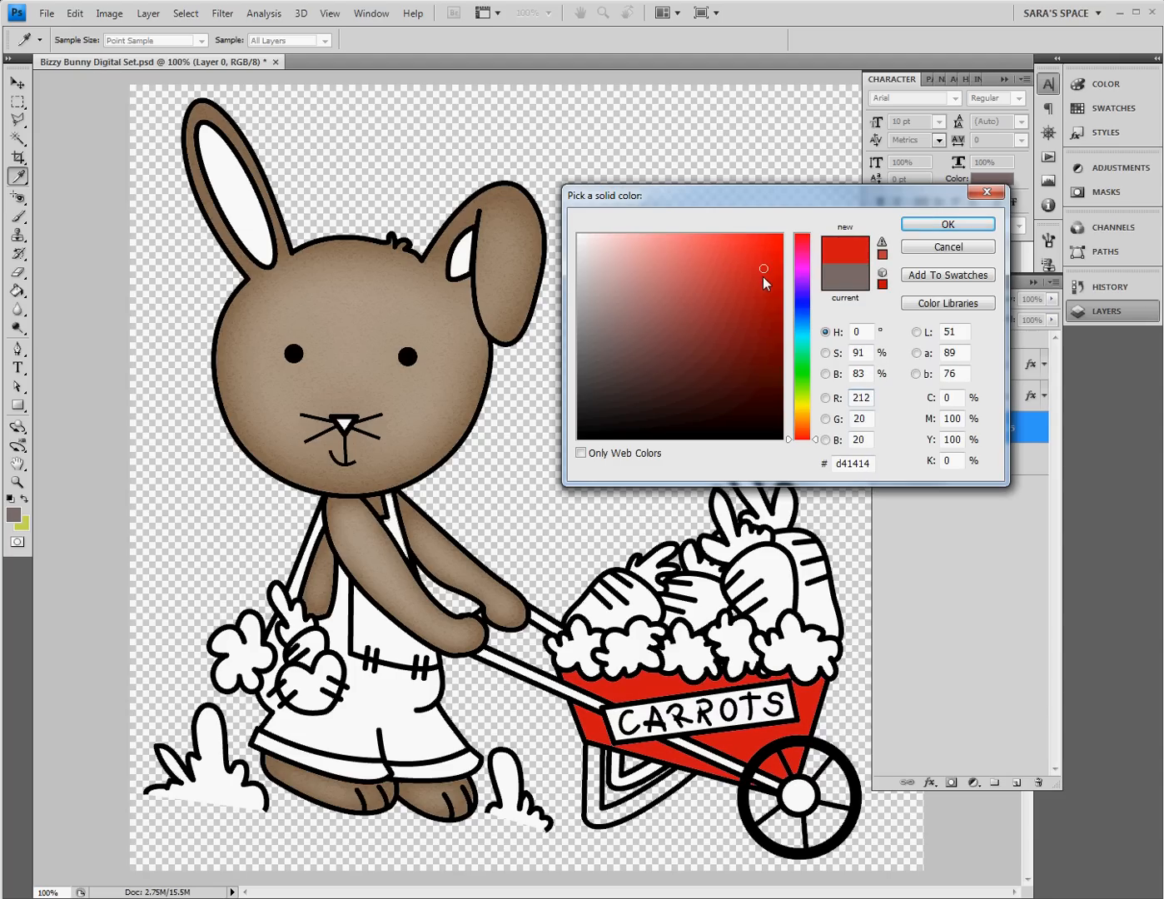
pyautogui.click(933, 225)
# Step: Copy the arms-and-feet fill layer's layer style onto the red wheelbarrow fill layer
pyautogui.click(1001, 399)
pyautogui.rightClick(999, 400)
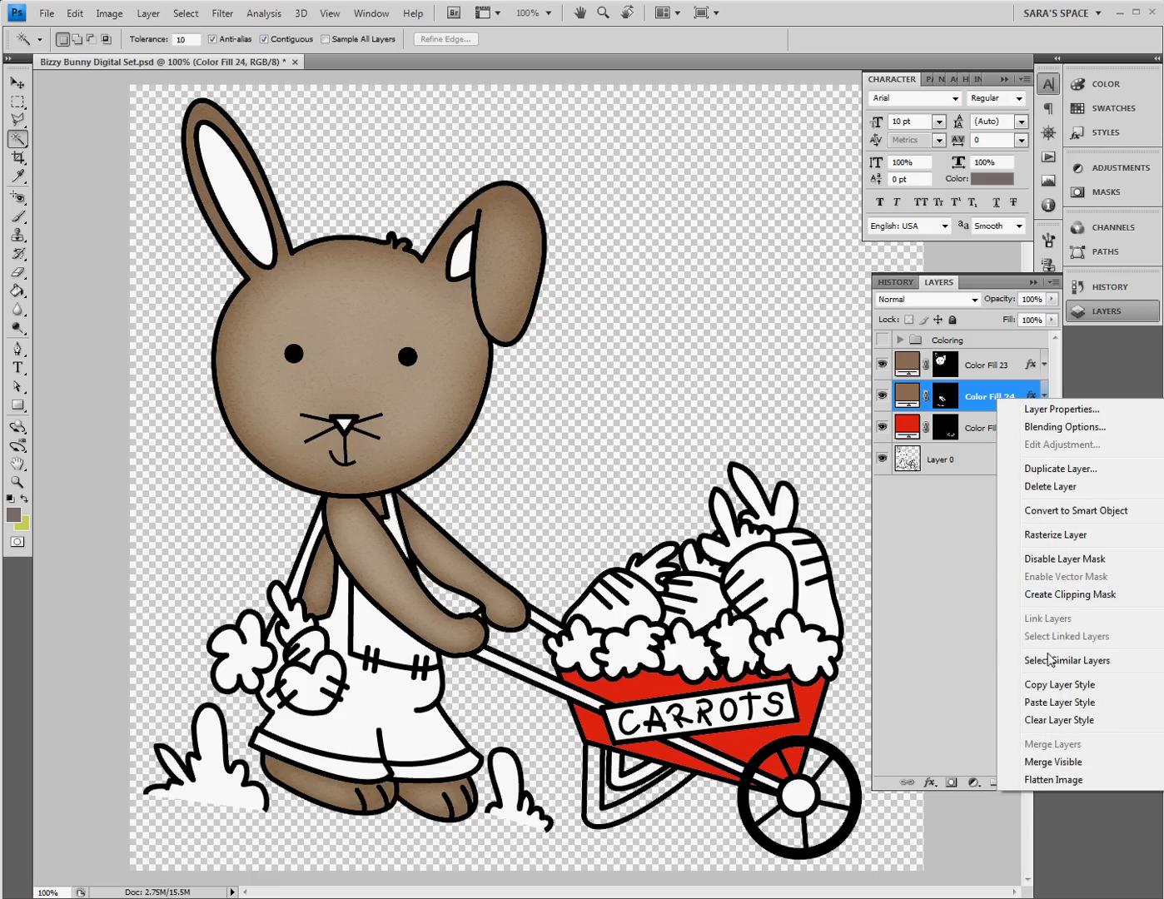
pyautogui.click(1036, 685)
pyautogui.click(1044, 398)
pyautogui.rightClick(1004, 399)
pyautogui.click(1054, 687)
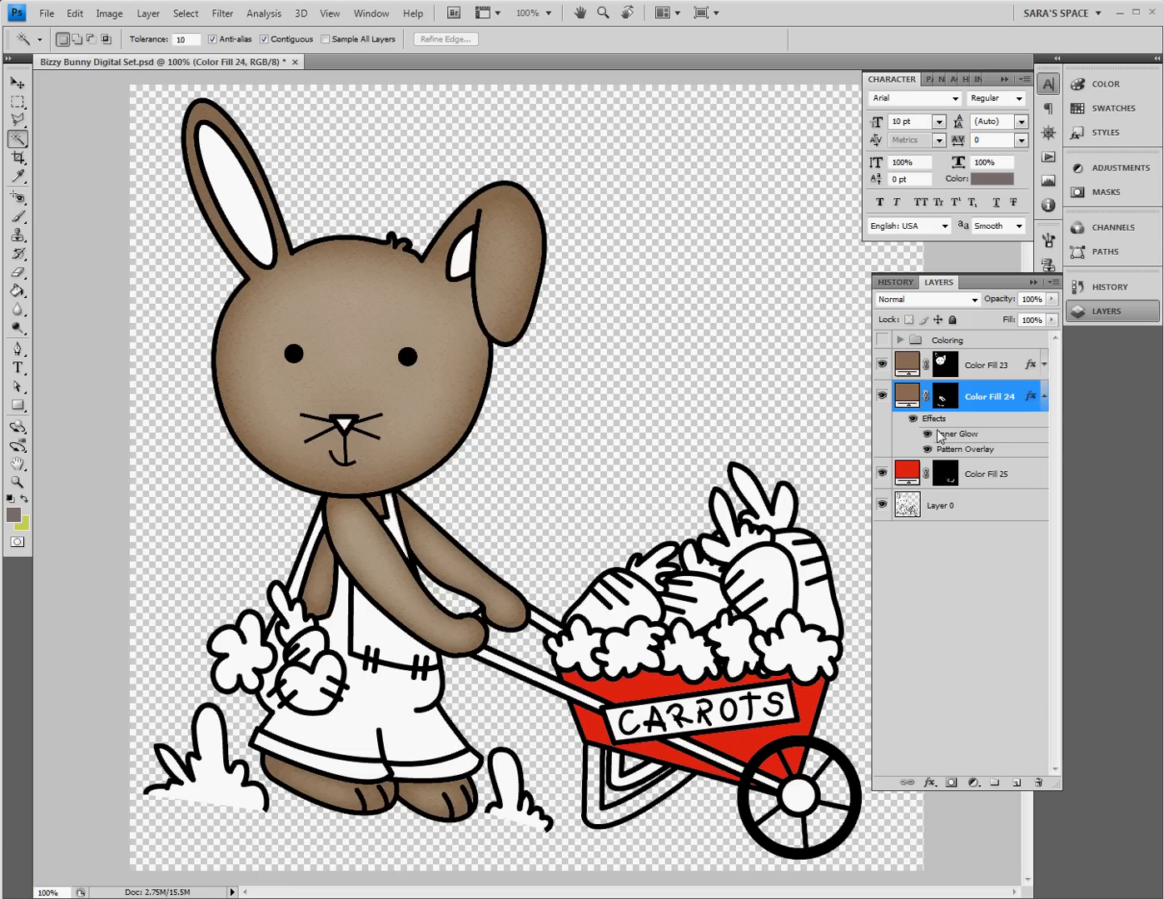
pyautogui.rightClick(990, 474)
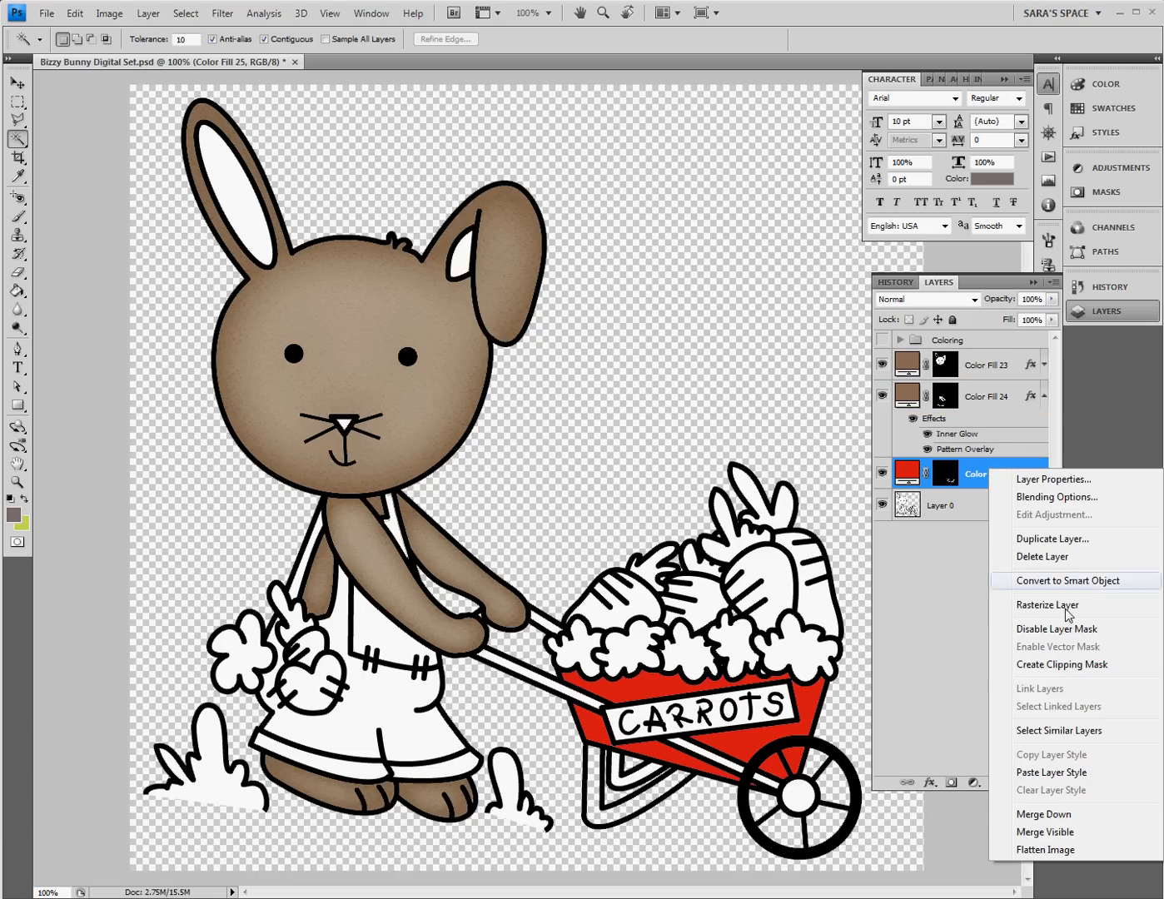
pyautogui.click(1041, 774)
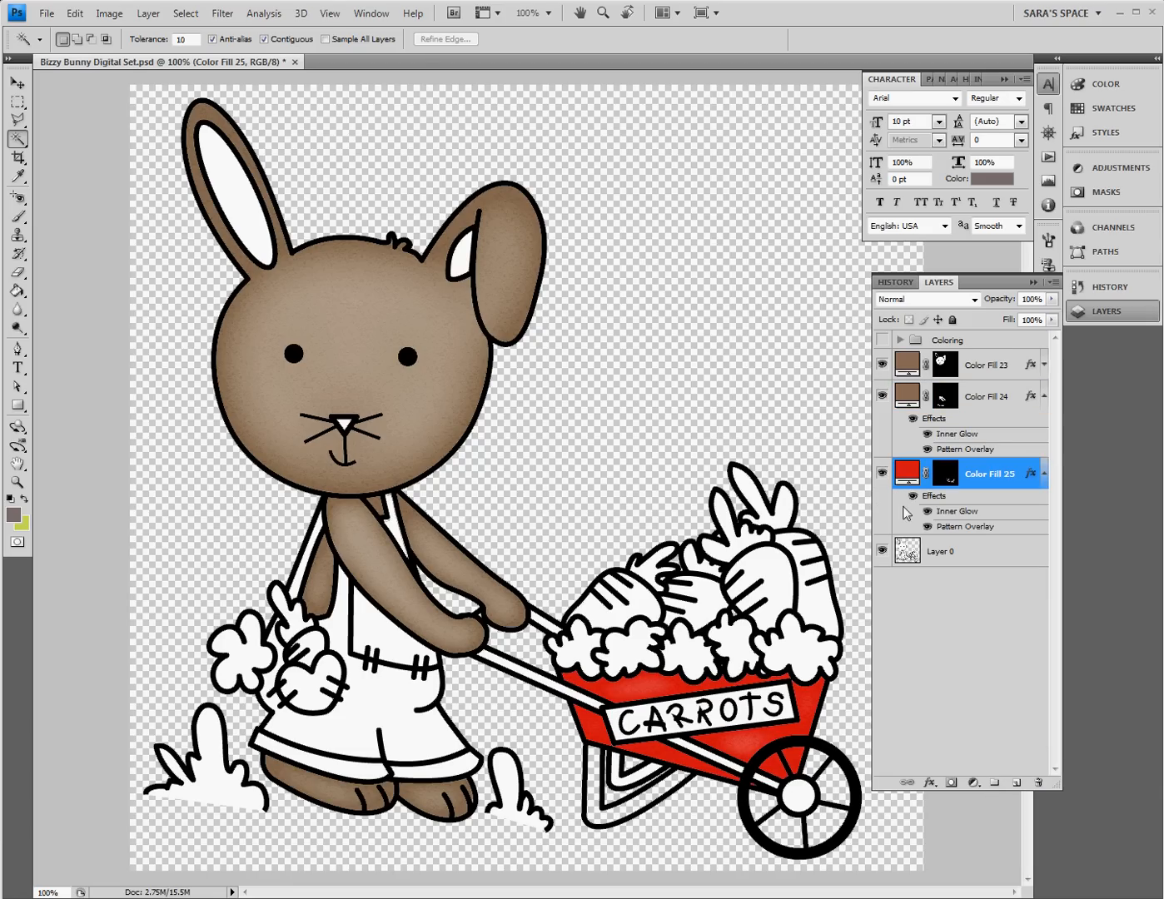
# Step: Set the wheelbarrow fill layer's Inner Glow to 66% opacity and about 13 px size
pyautogui.doubleClick(954, 513)
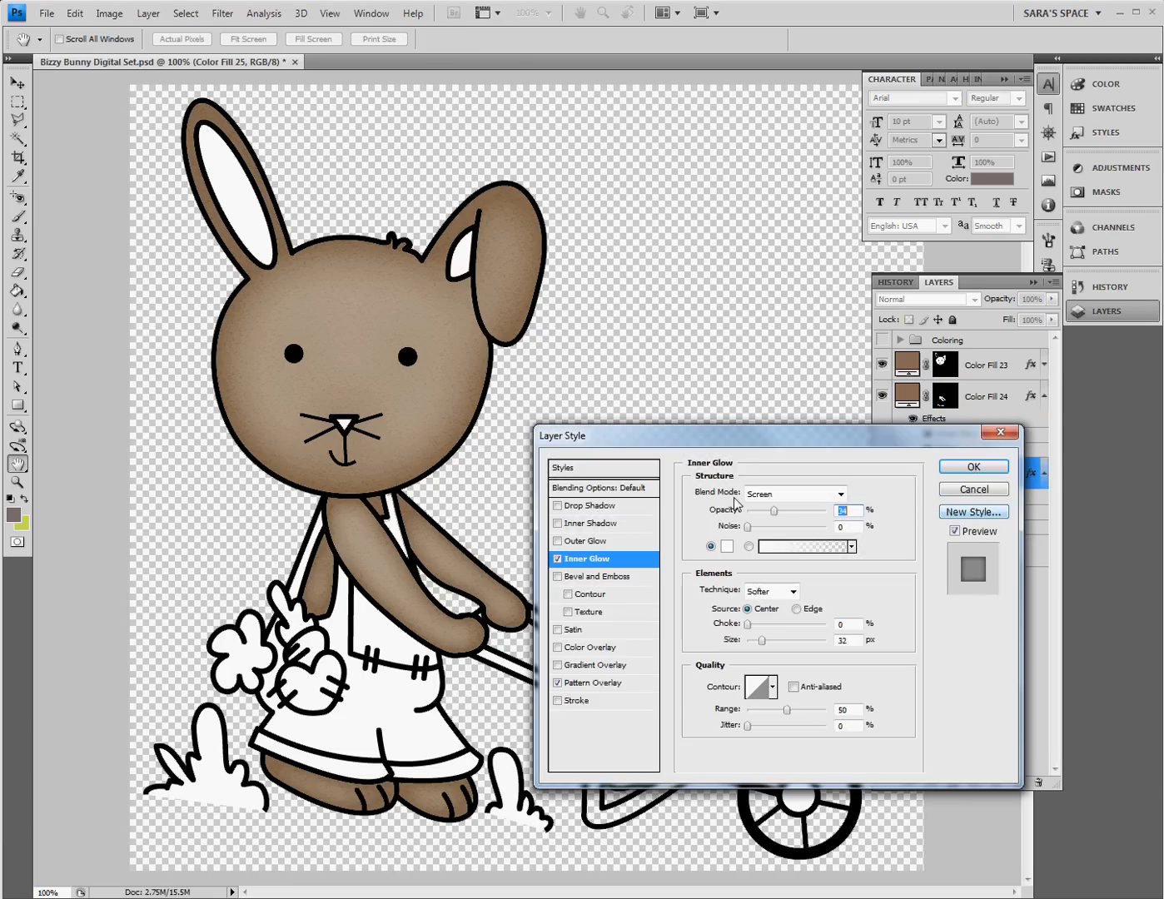
pyautogui.moveTo(774, 439); pyautogui.dragTo(610, 145)
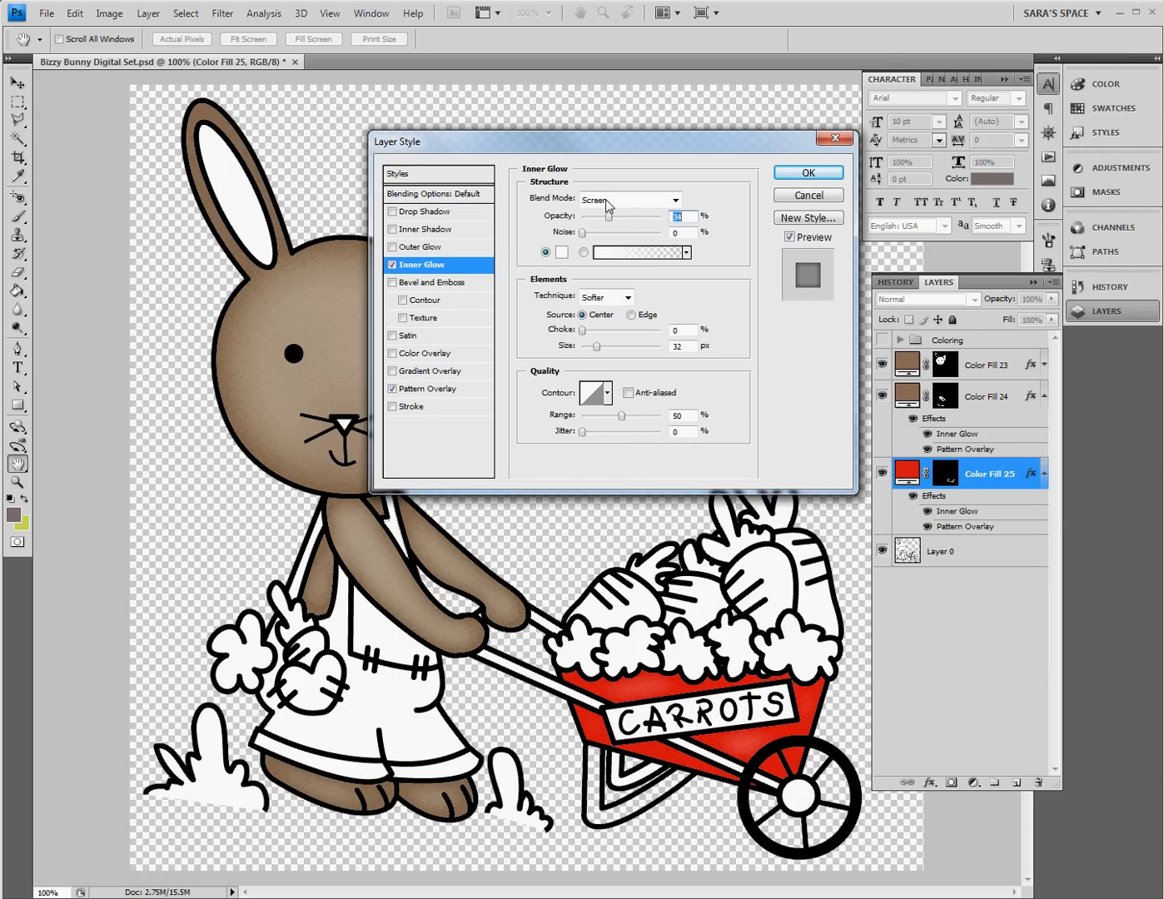
pyautogui.moveTo(614, 218); pyautogui.dragTo(648, 221)
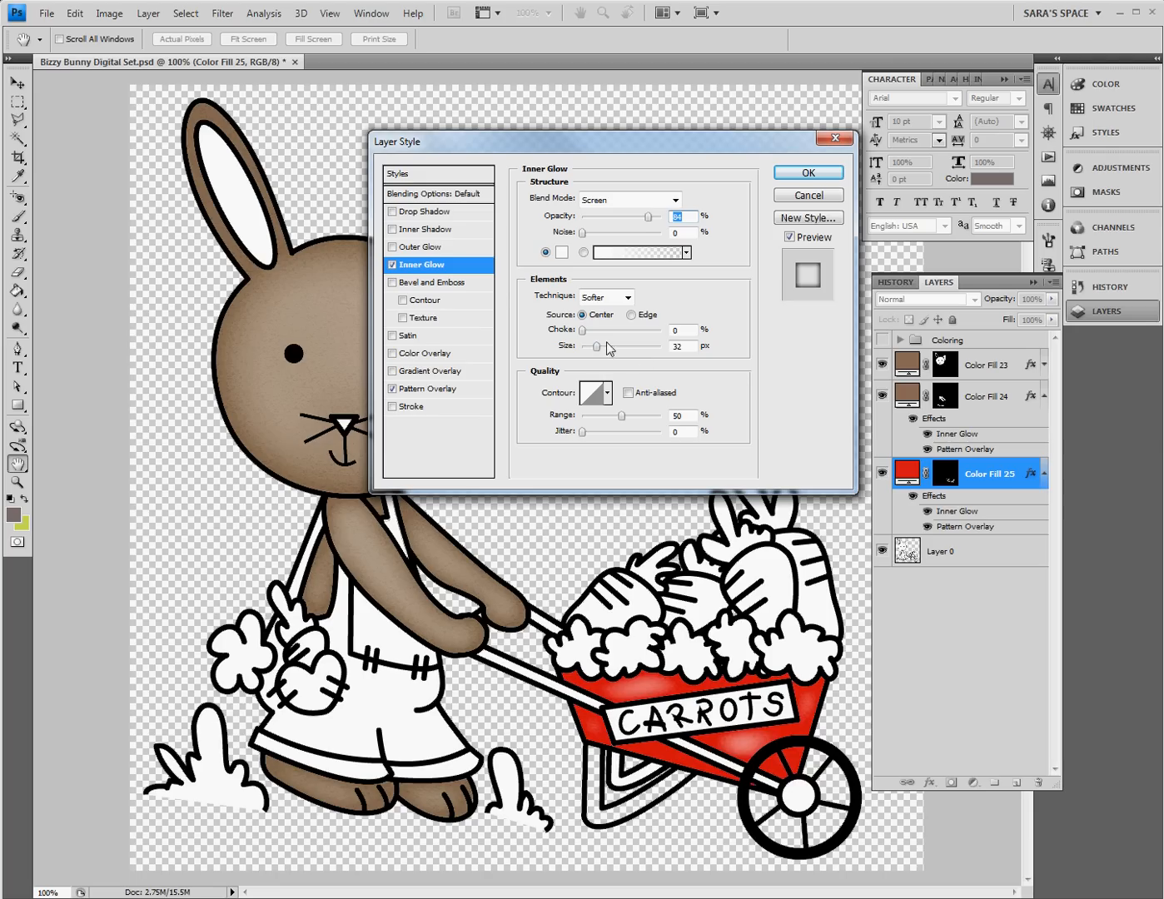
pyautogui.moveTo(601, 354); pyautogui.dragTo(591, 353)
pyautogui.moveTo(649, 218); pyautogui.dragTo(634, 219)
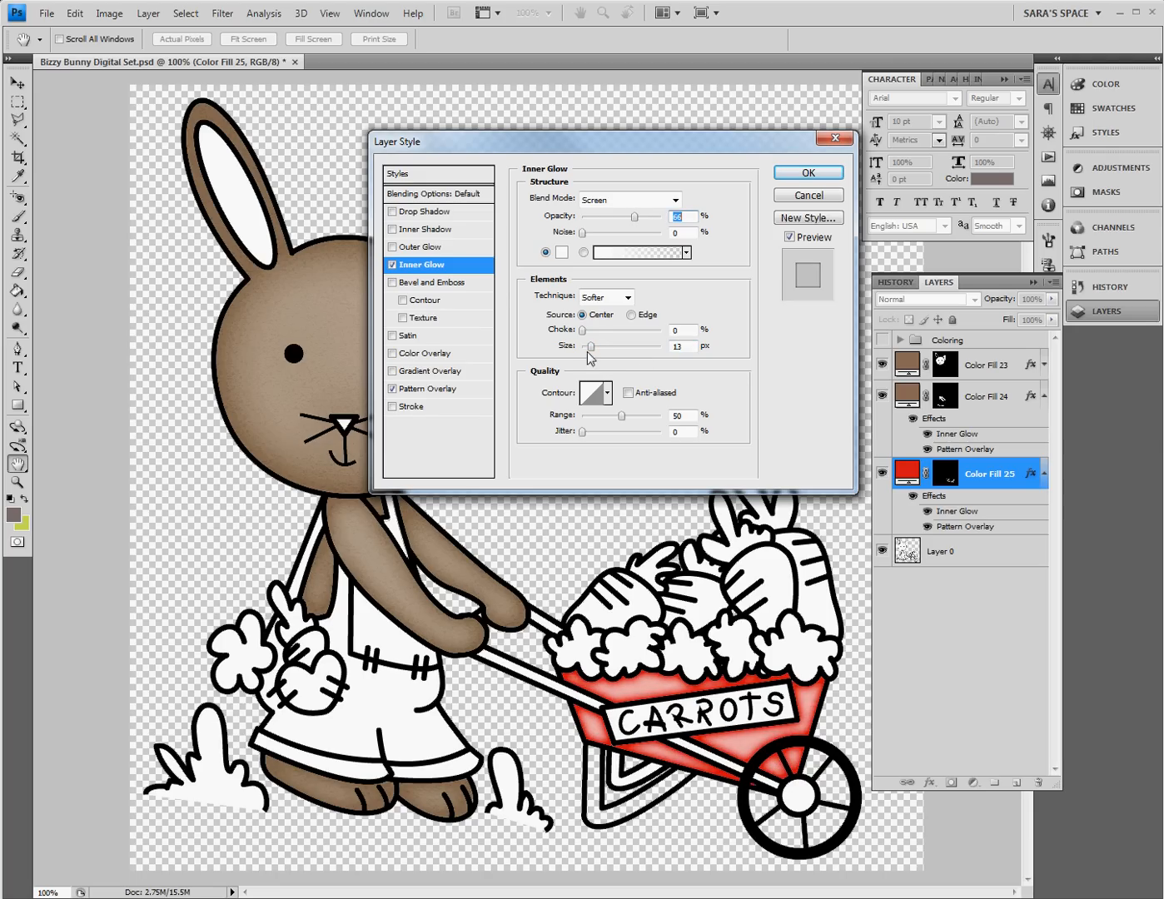
pyautogui.moveTo(594, 347); pyautogui.dragTo(591, 347)
pyautogui.click(812, 175)
# Step: Collapse the effects lists of the wheelbarrow and arms-and-feet fill layers, keeping the head layer's list collapsed too
pyautogui.click(1044, 478)
pyautogui.click(1044, 396)
pyautogui.click(1044, 365)
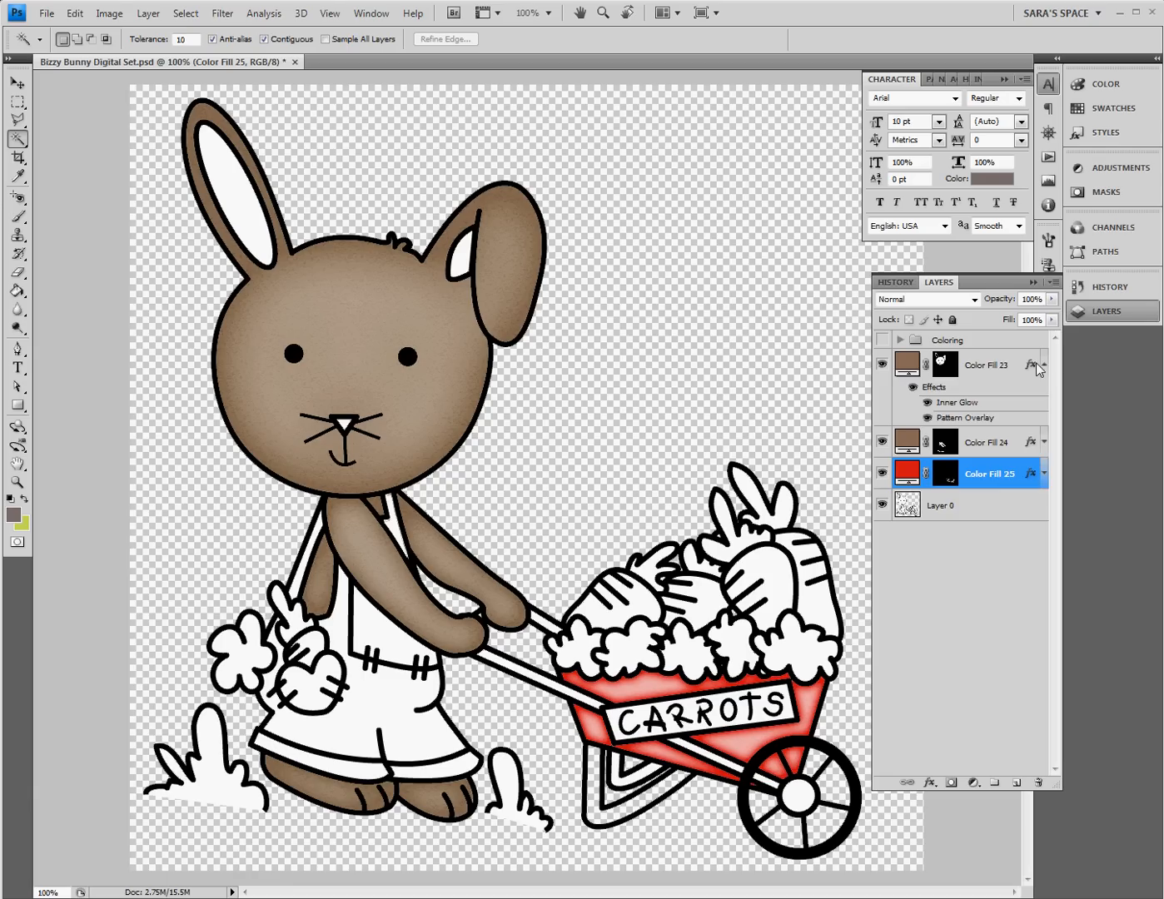
pyautogui.click(1041, 364)
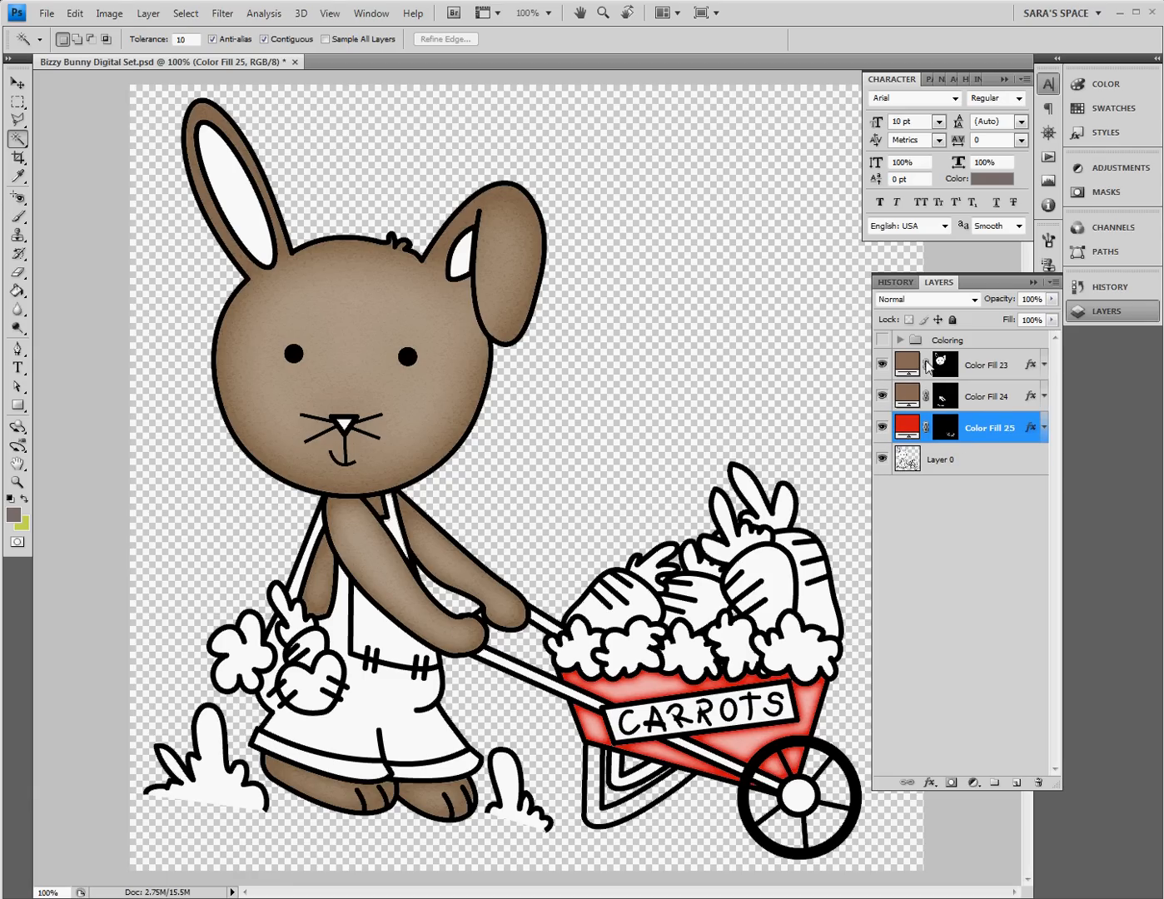
# Step: Show the finished Coloring group, look through the fill layers it contains, and hide it again
pyautogui.click(966, 457)
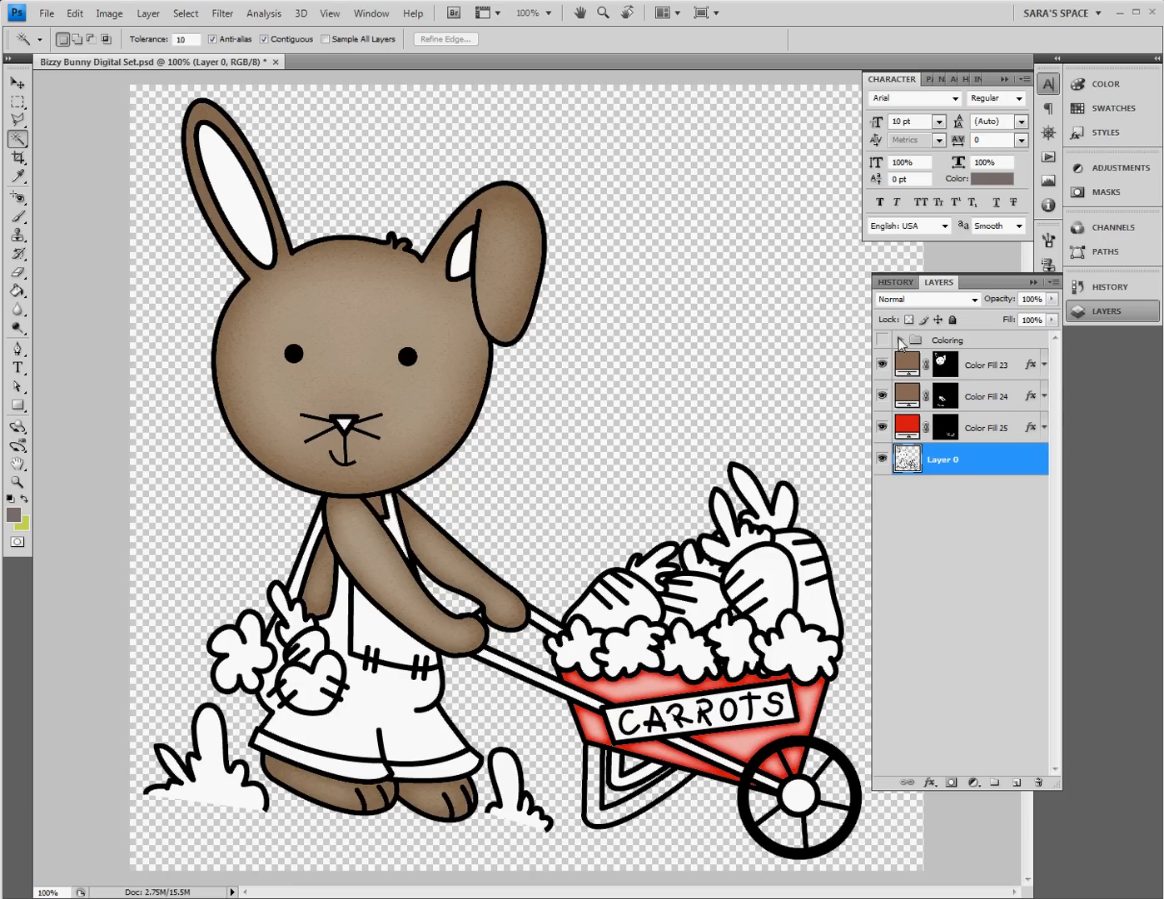
pyautogui.click(881, 339)
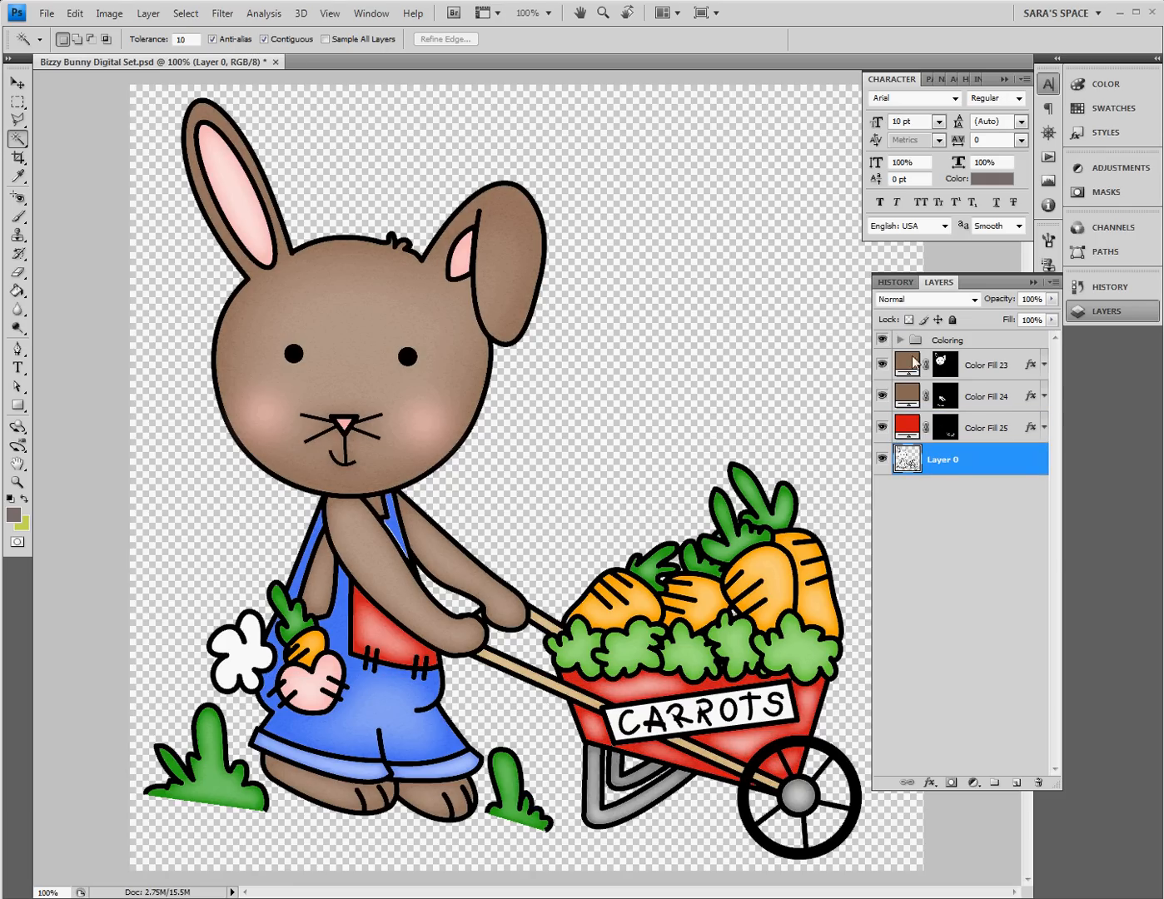
pyautogui.click(903, 341)
pyautogui.scroll(-5, 937, 543)
pyautogui.scroll(-1, 937, 543)
pyautogui.scroll(7, 937, 546)
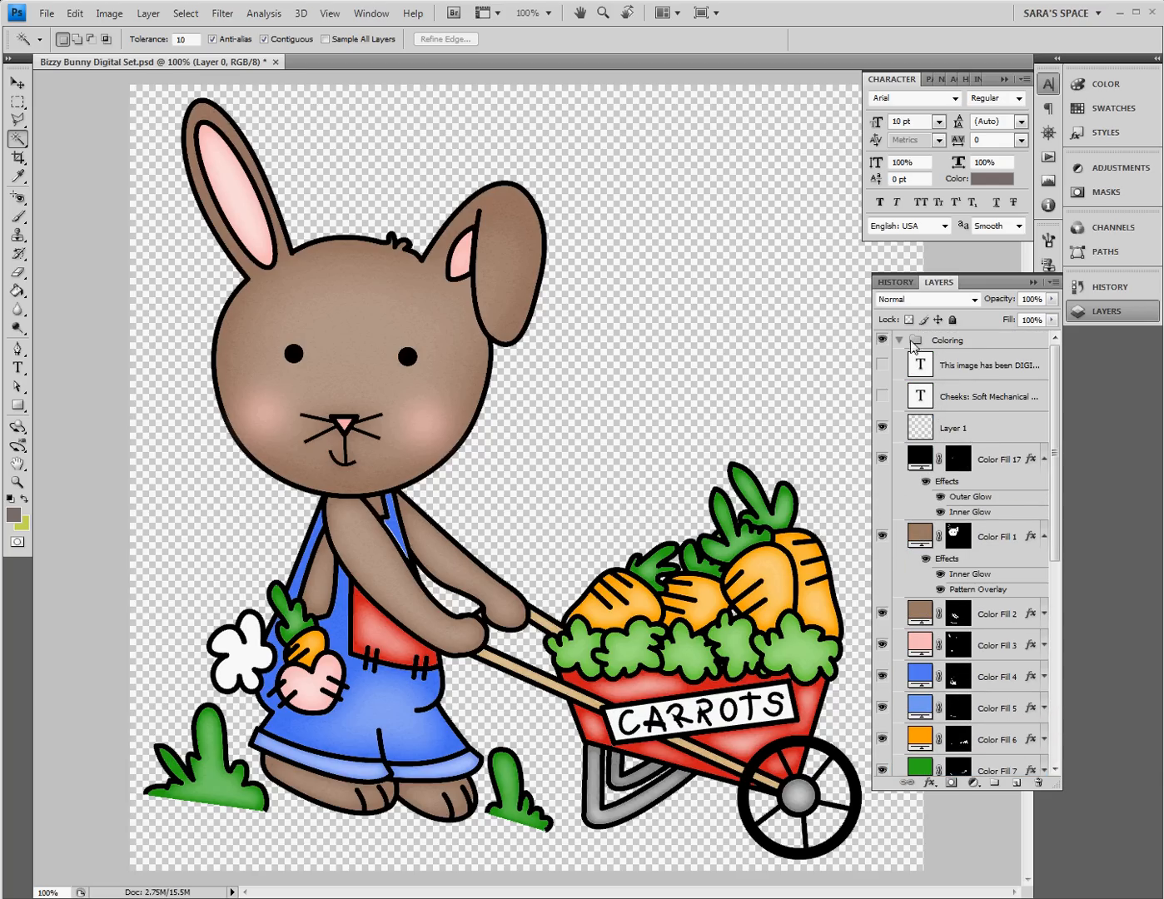
pyautogui.click(899, 340)
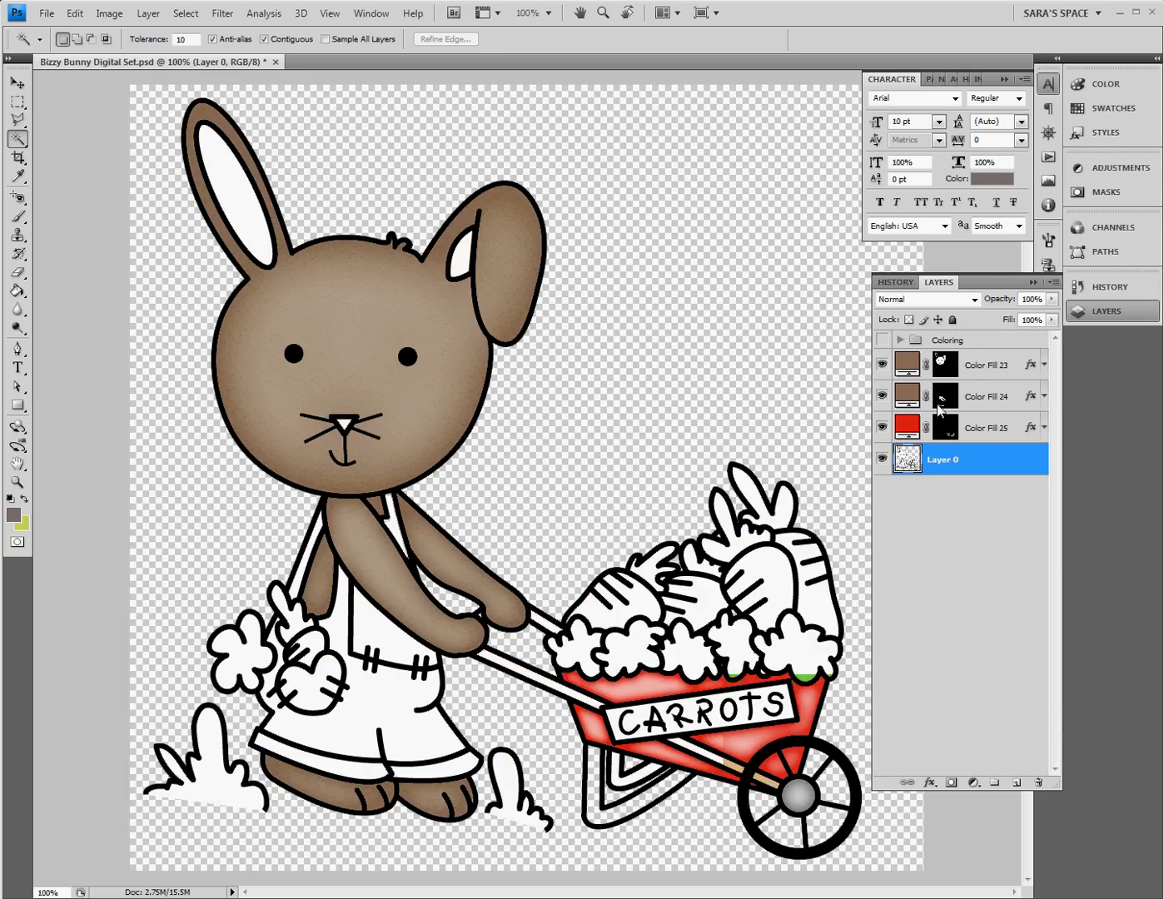
# Step: Check the finished cheeks in the Coloring group and add a new blank layer above the head fill layer
pyautogui.click(976, 363)
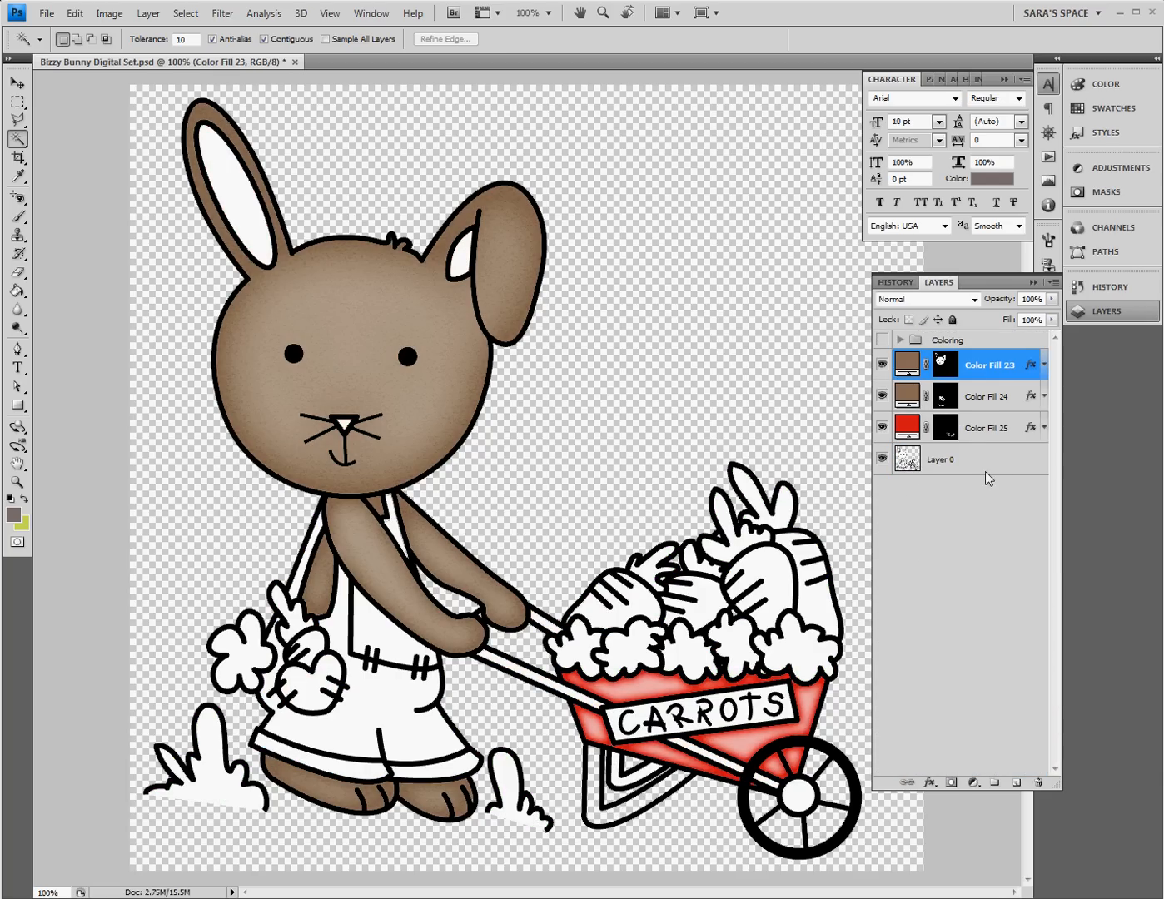
pyautogui.click(969, 449)
pyautogui.click(981, 366)
pyautogui.click(882, 340)
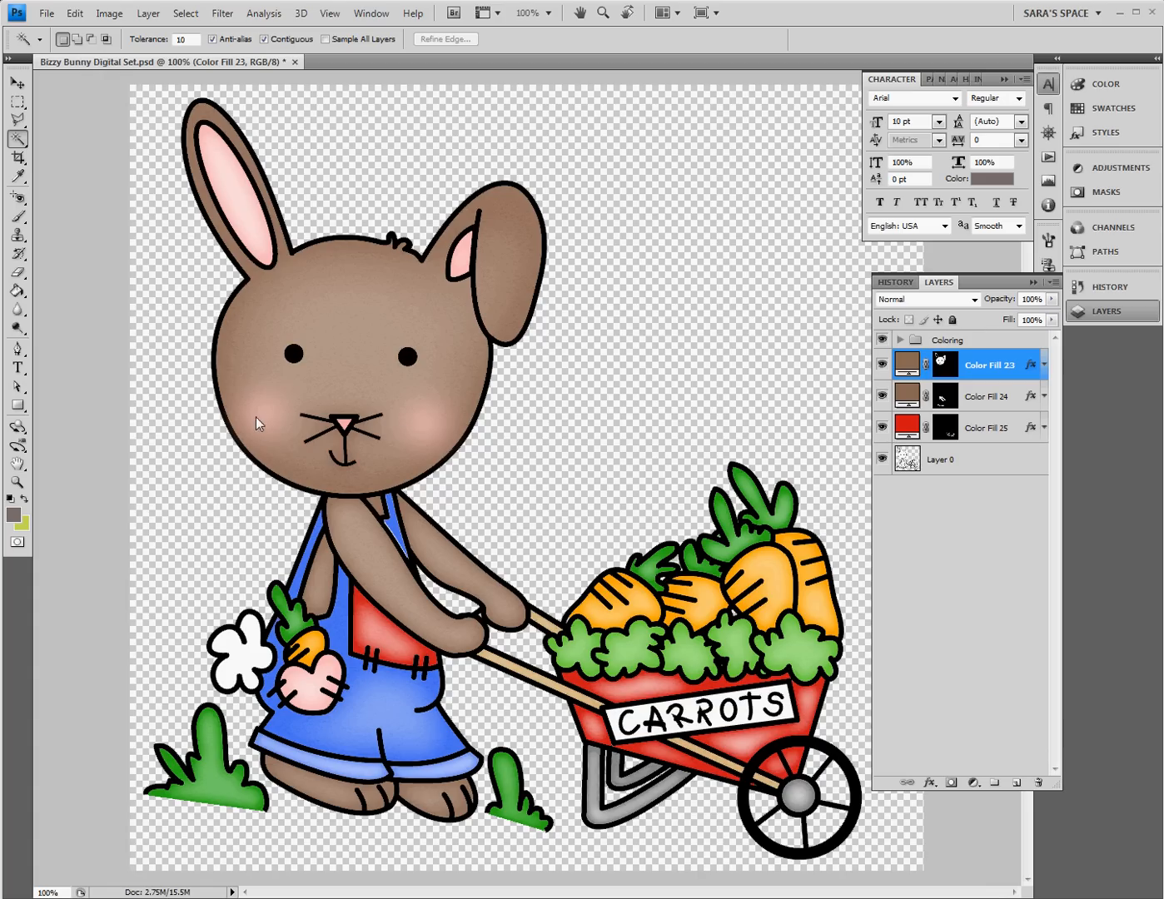
pyautogui.click(882, 339)
pyautogui.click(148, 14)
pyautogui.moveTo(163, 32)
pyautogui.click(353, 31)
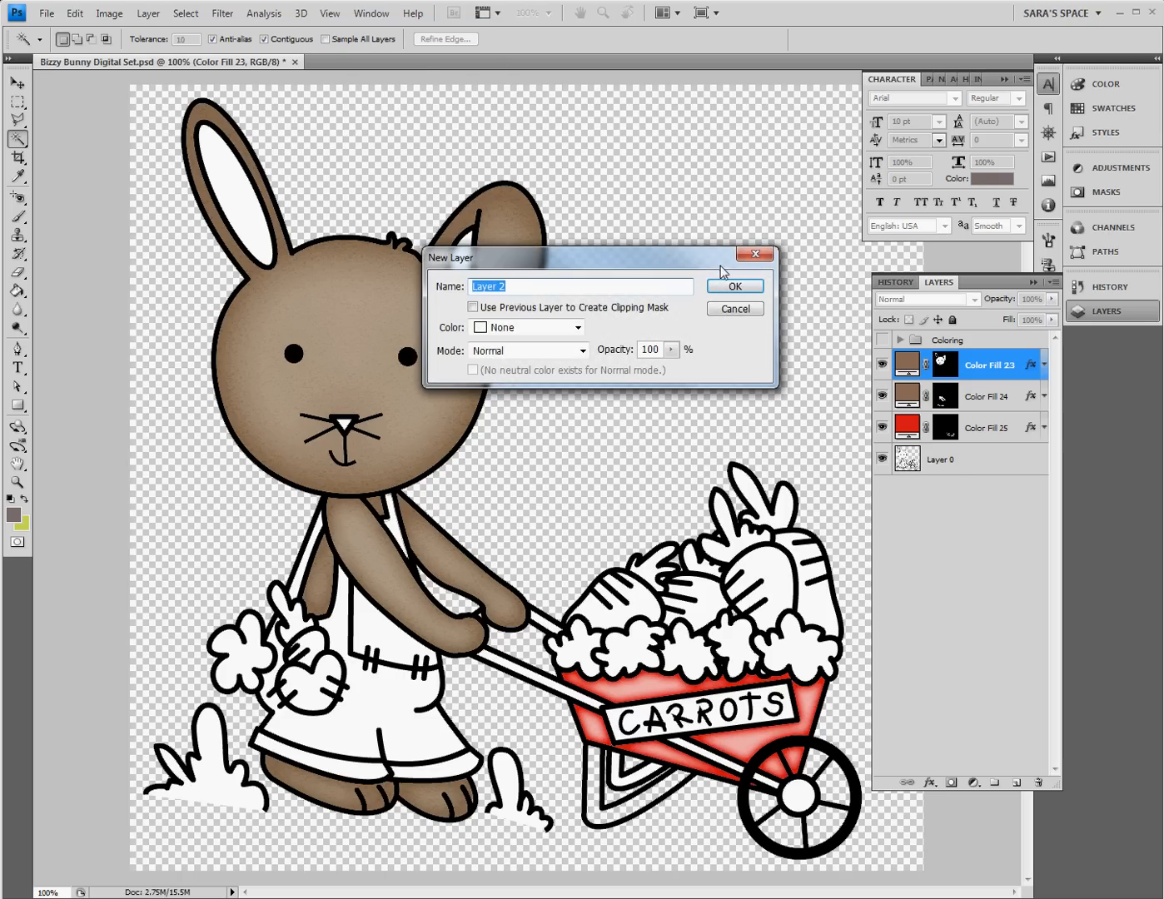
pyautogui.click(723, 289)
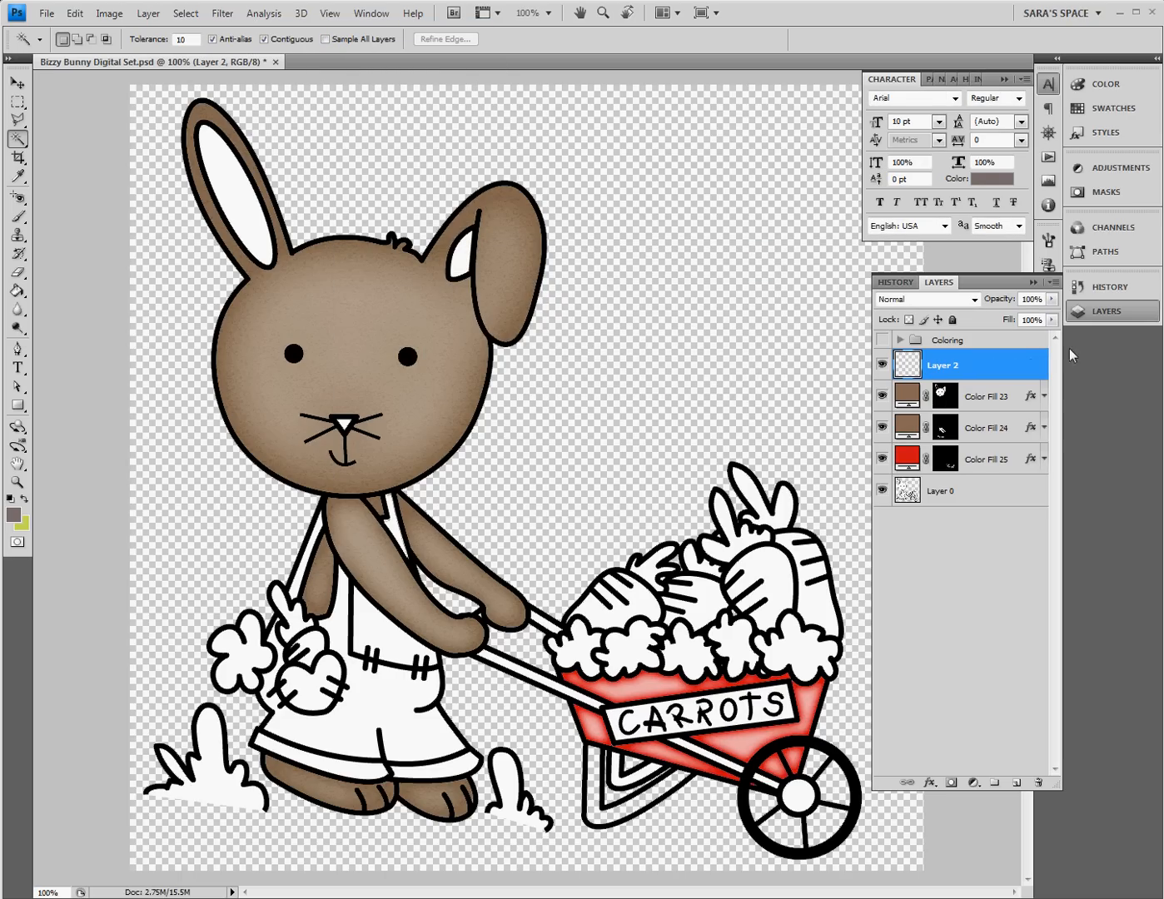
# Step: Choose the Brush tool and set the foreground colour to light pink, #f8c3c3
pyautogui.click(15, 217)
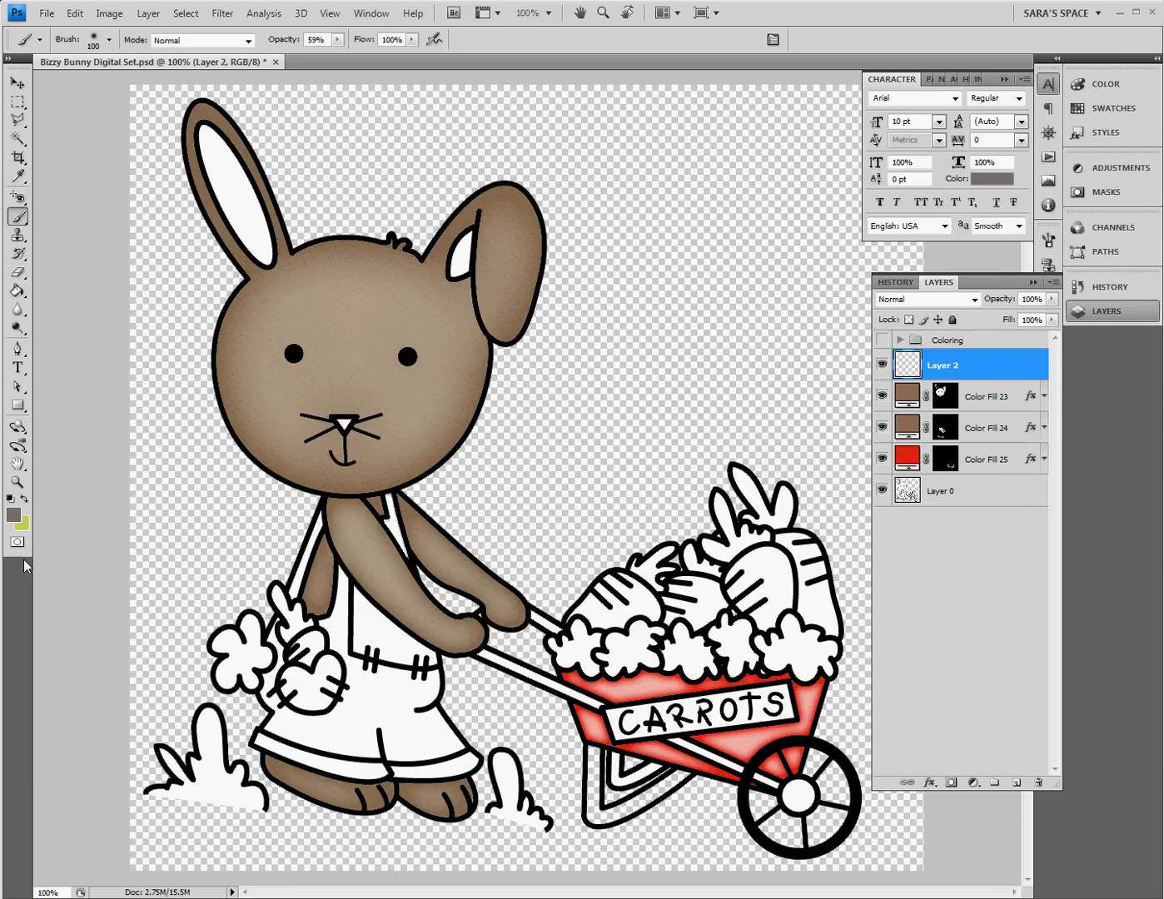
pyautogui.click(13, 515)
pyautogui.click(637, 253)
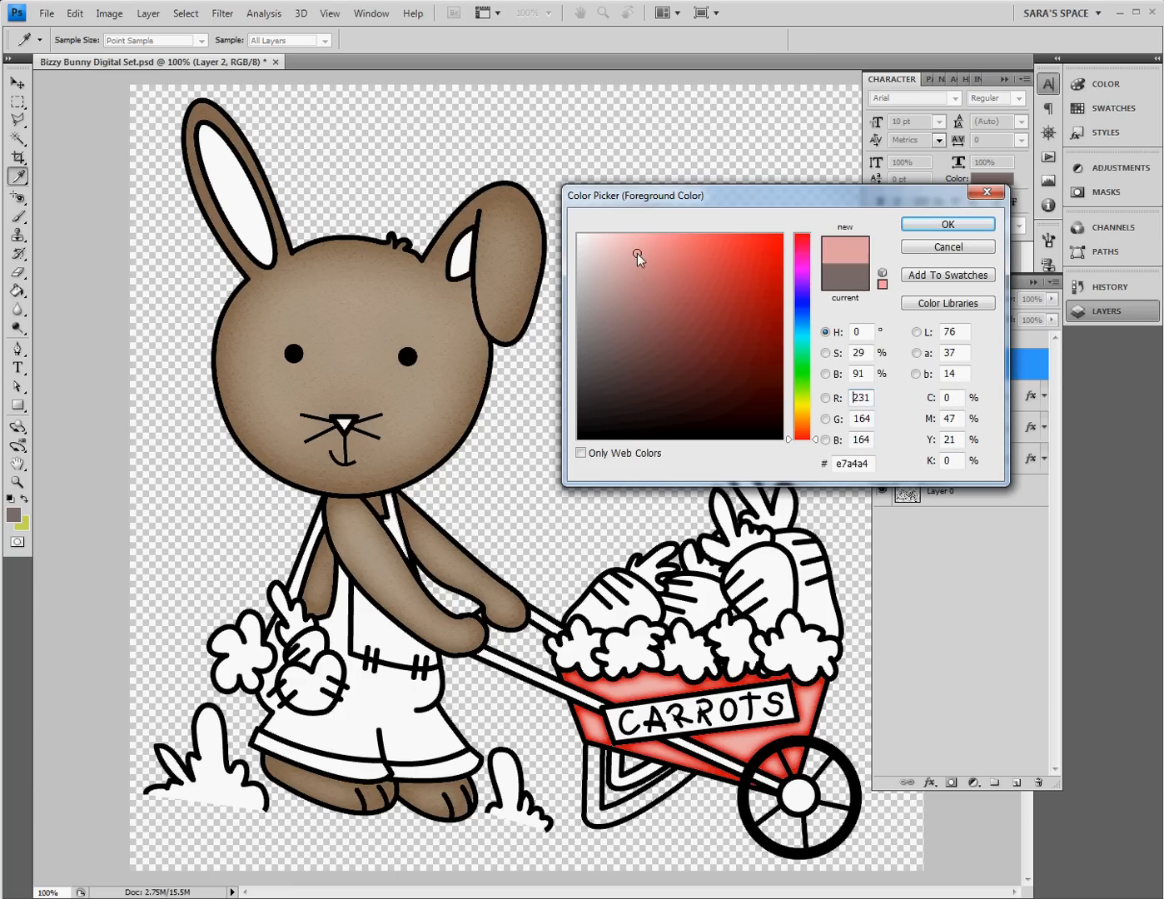
pyautogui.moveTo(635, 245); pyautogui.dragTo(622, 240)
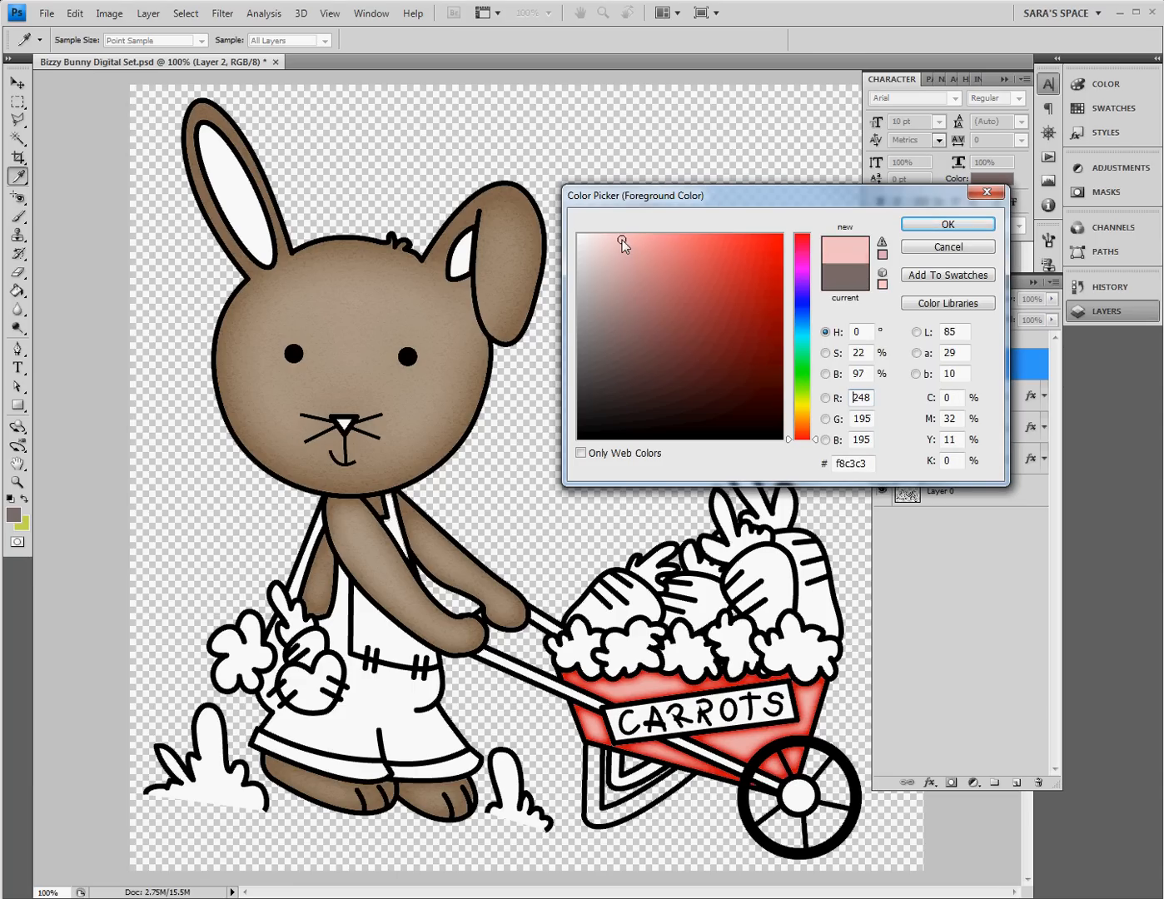
pyautogui.click(948, 224)
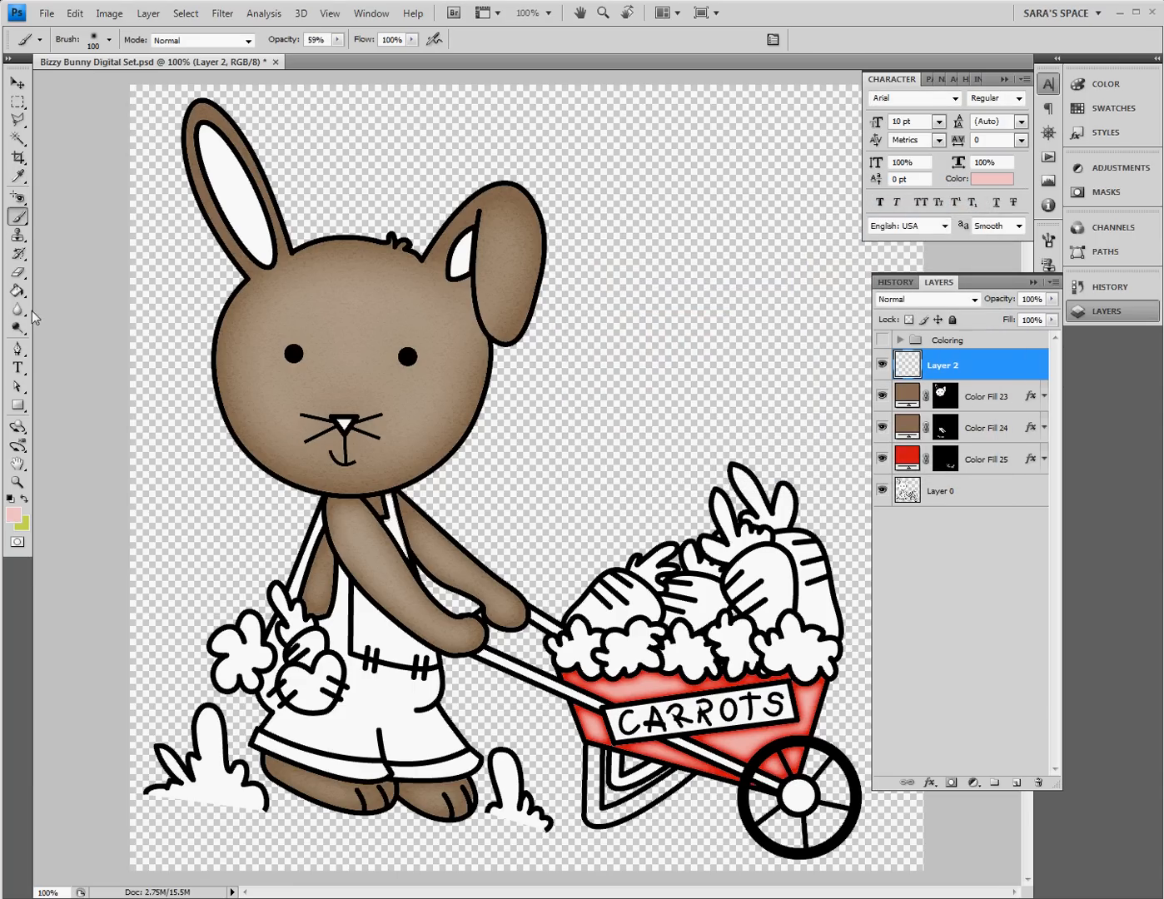
# Step: Replace the current brush set with the Basic Brushes library
pyautogui.click(109, 39)
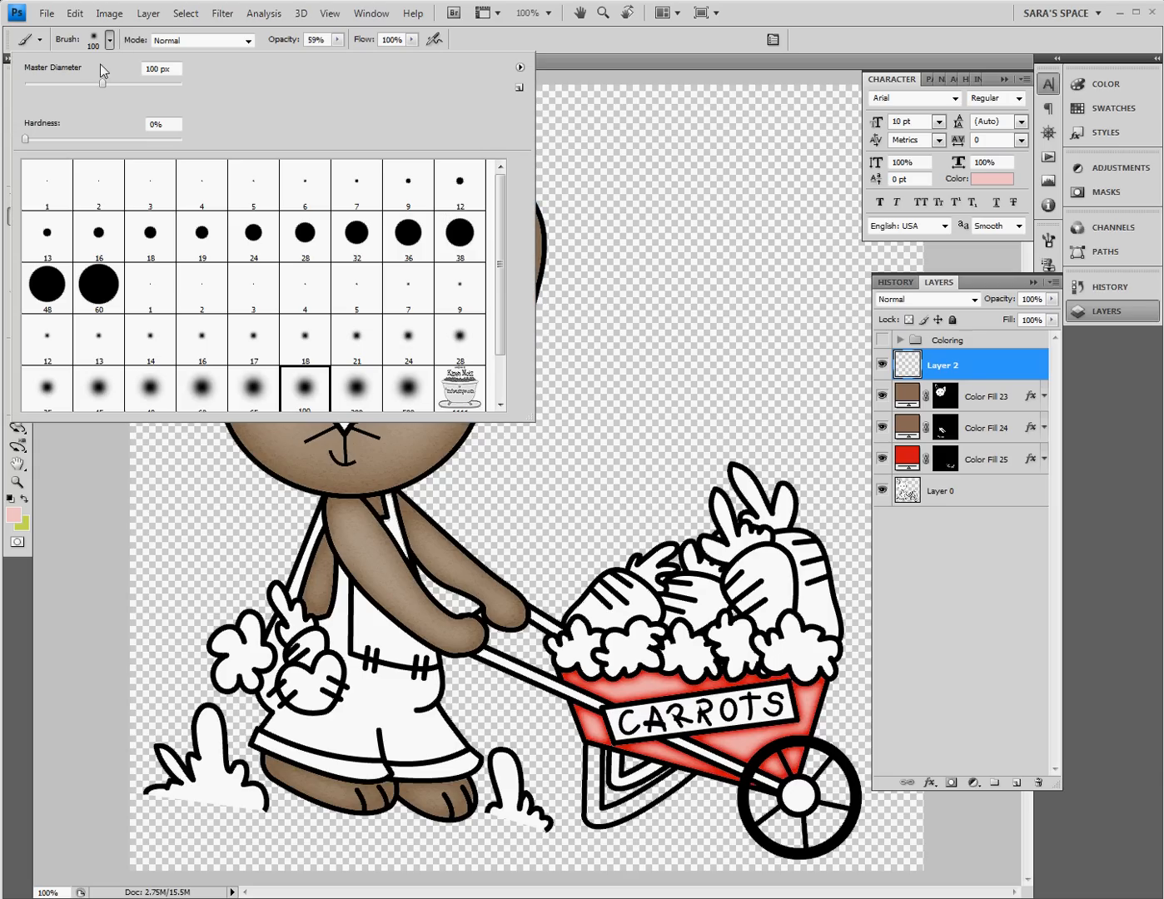
pyautogui.click(519, 68)
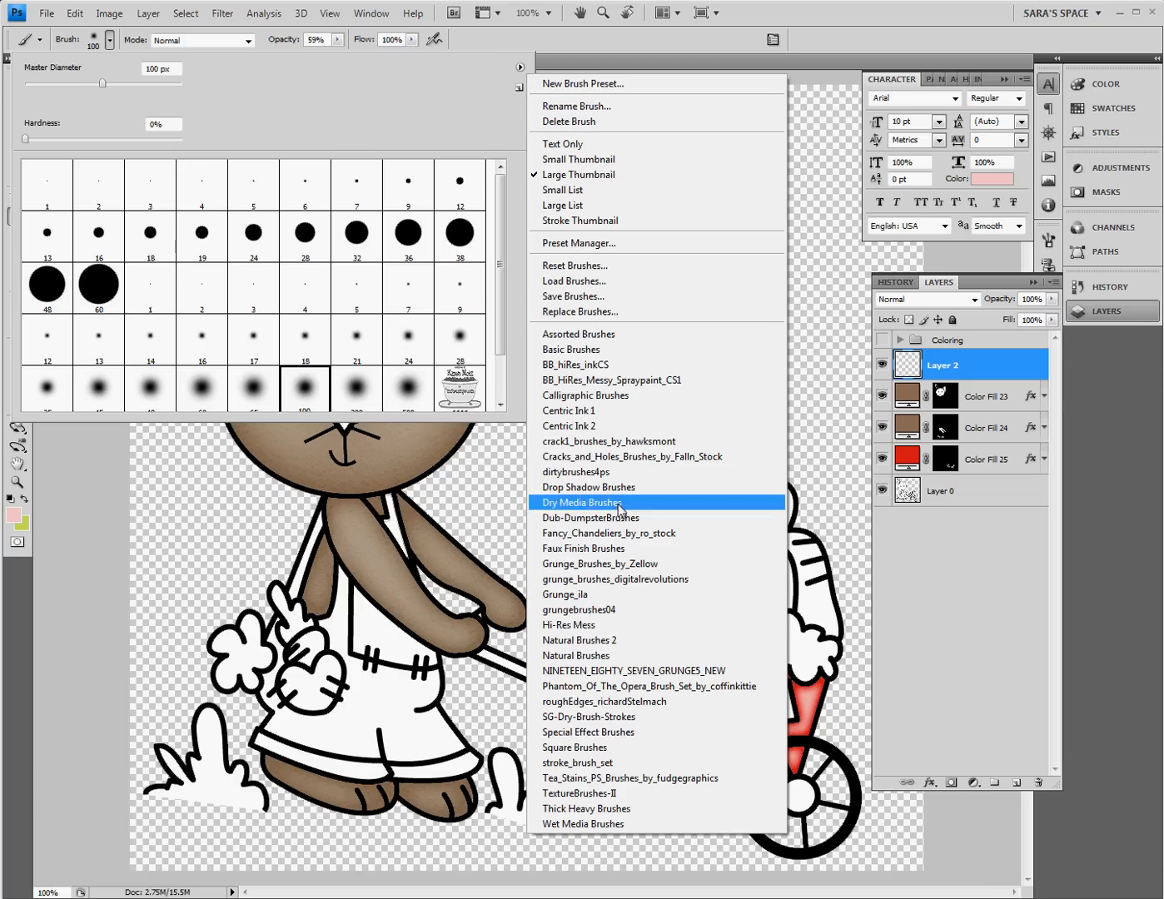
pyautogui.click(580, 350)
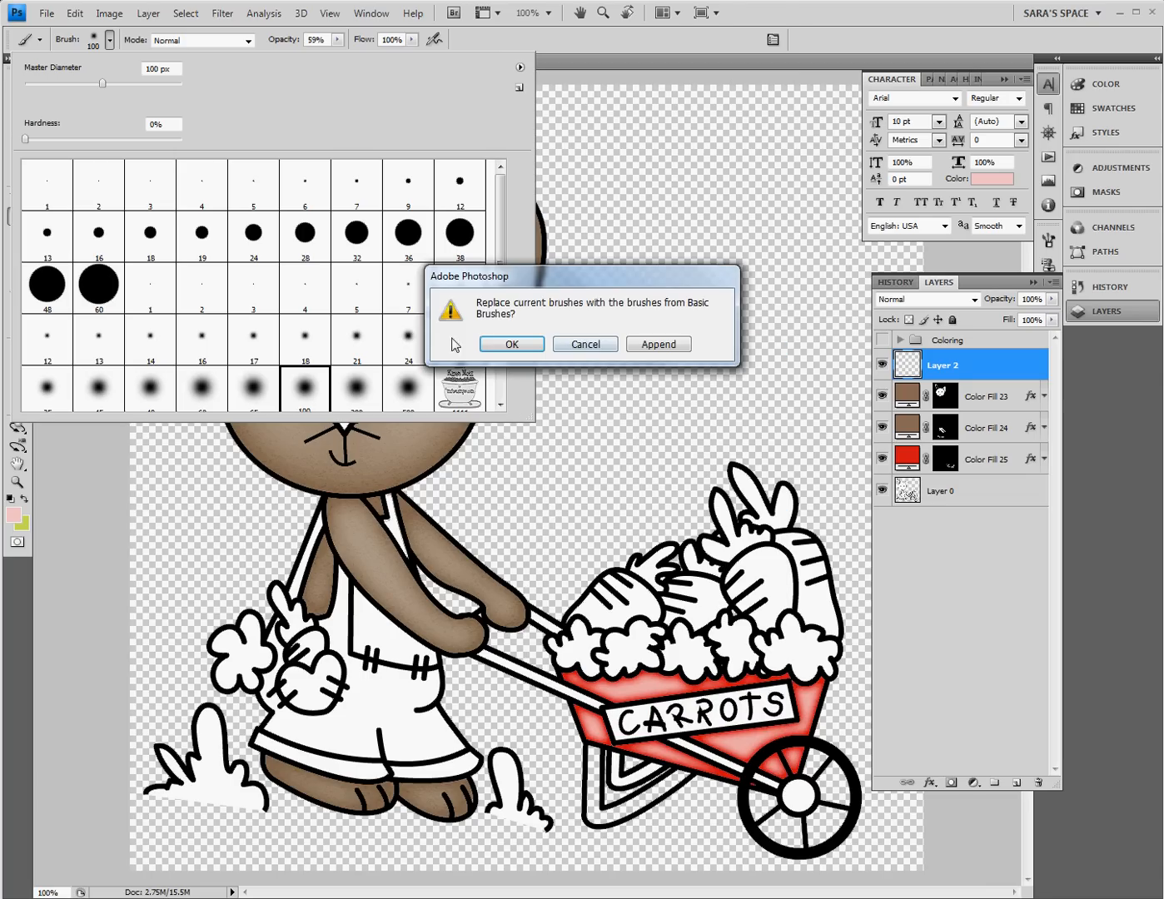
pyautogui.click(517, 342)
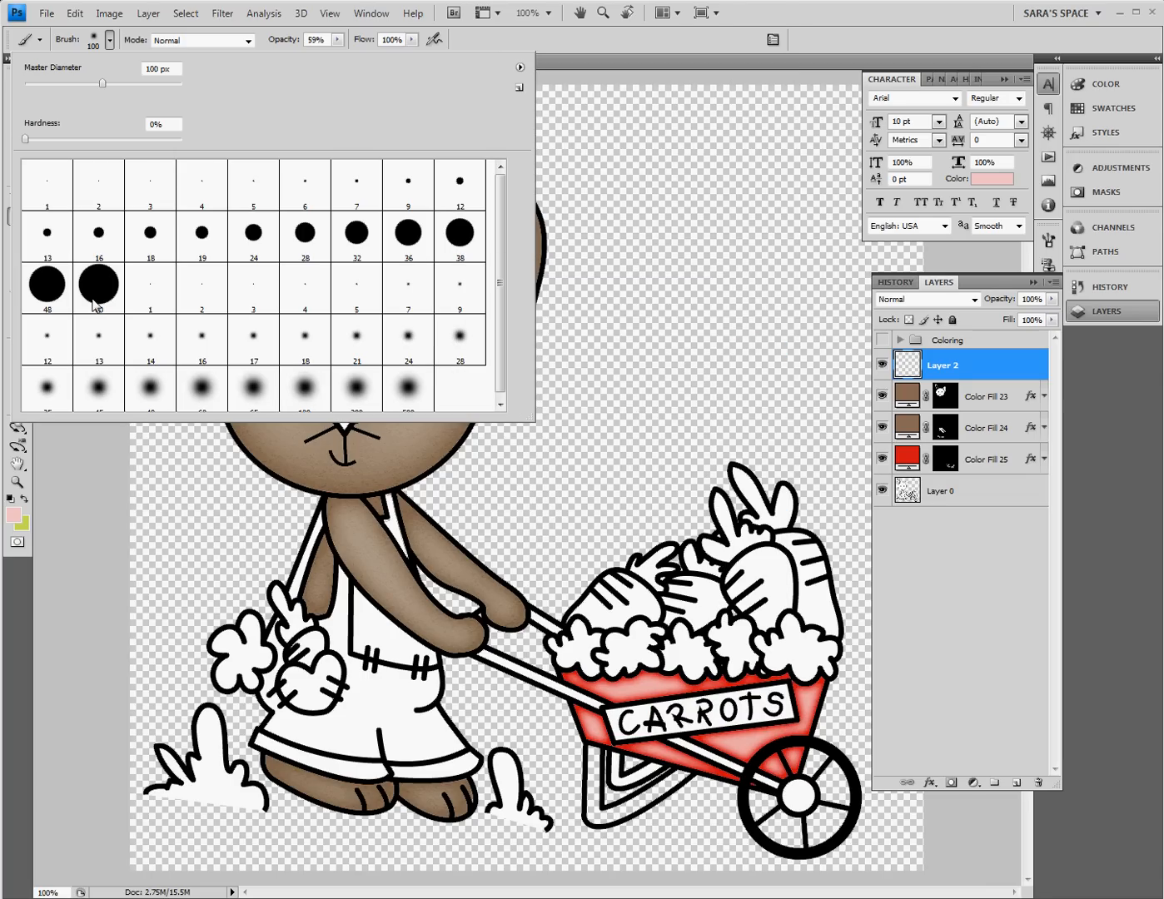
# Step: Choose the soft round 100 px brush preset and look over its settings among the full brush options
pyautogui.moveTo(498, 225); pyautogui.dragTo(505, 245)
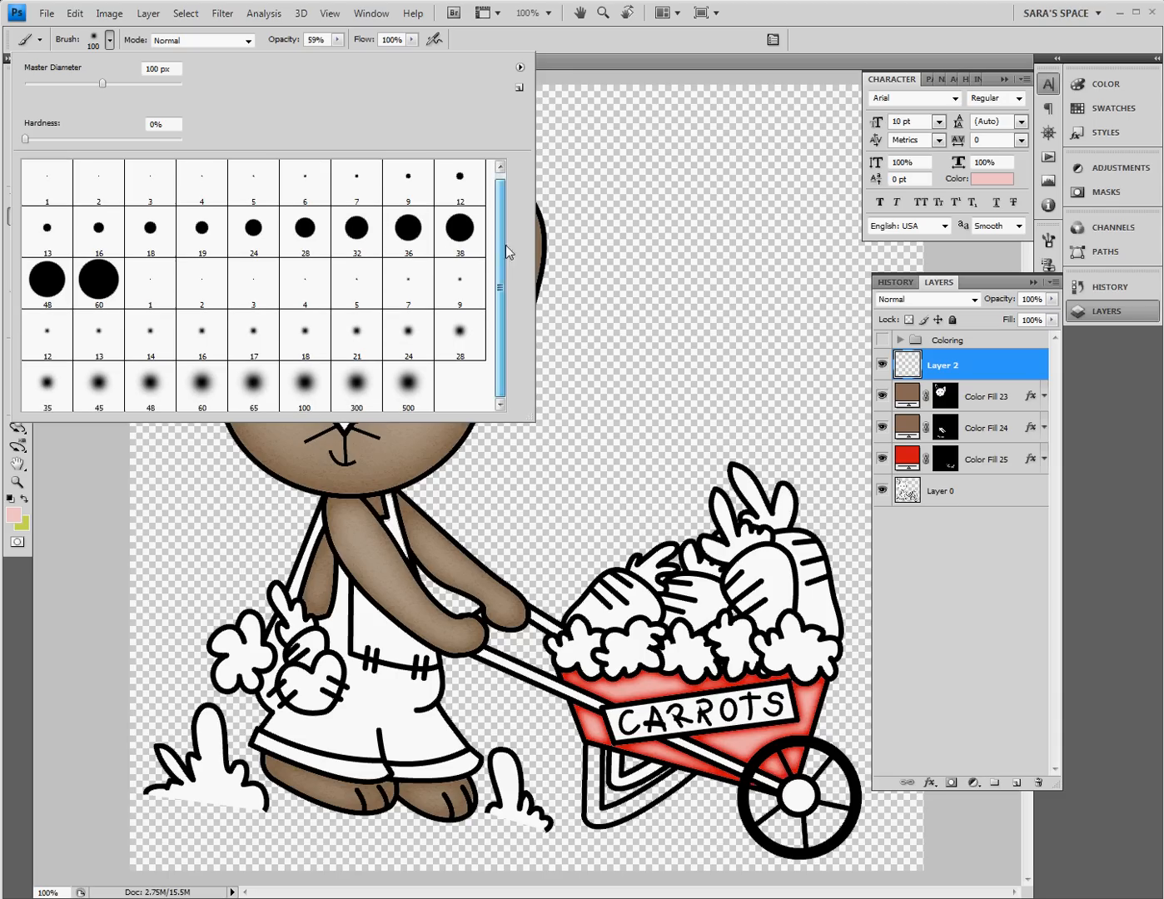
pyautogui.click(306, 389)
pyautogui.click(768, 40)
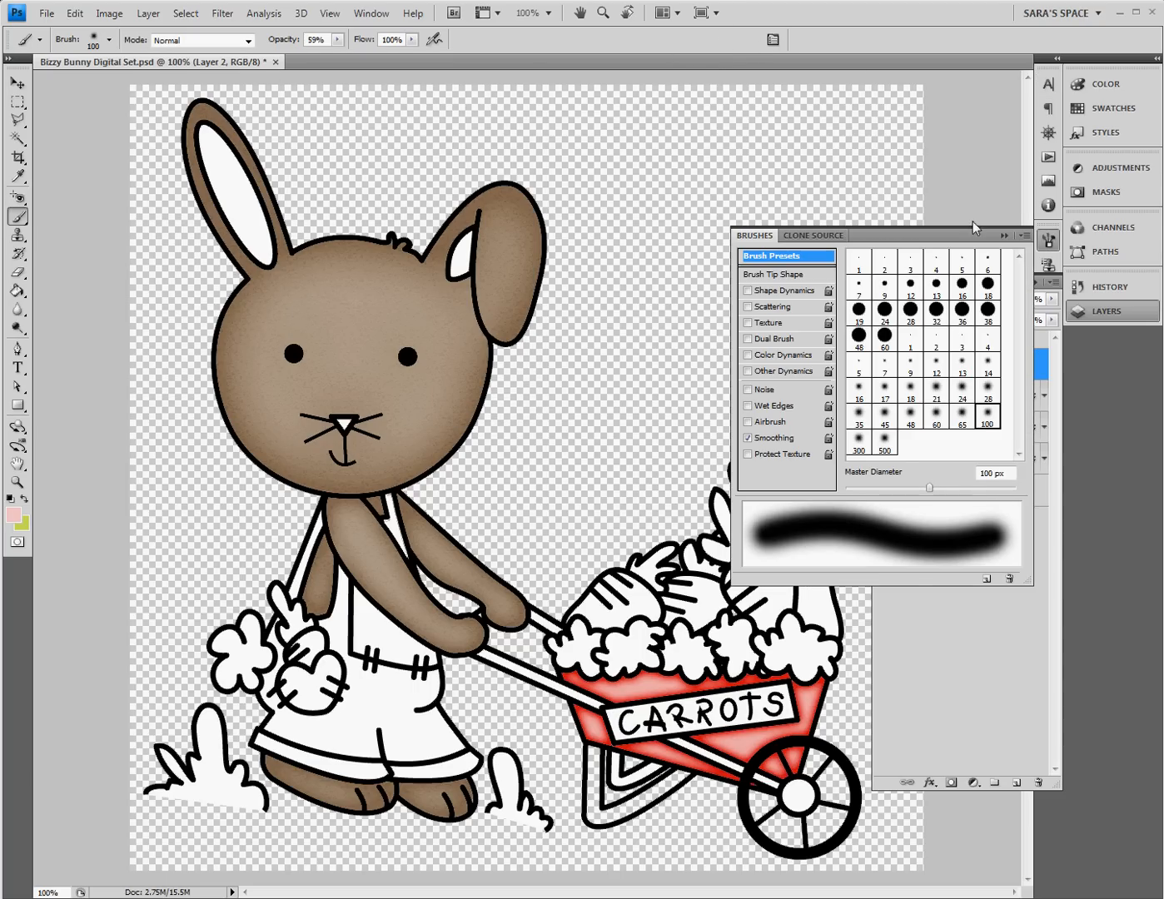
pyautogui.click(999, 238)
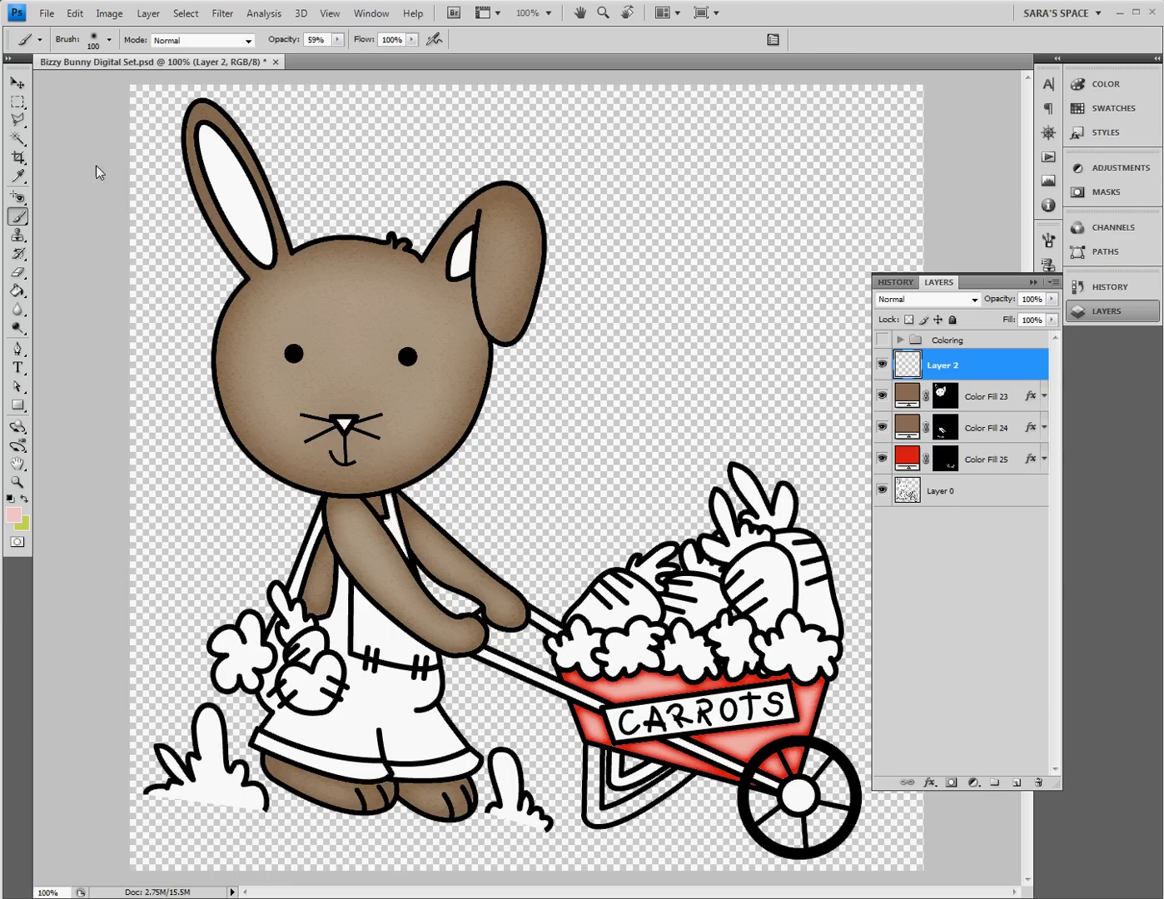
# Step: Dab a soft pink cheek on each side of the bunny's face on the blank layer above the head fill
pyautogui.hotkey('ctrl', '-')
pyautogui.hotkey('ctrl', '+')
pyautogui.click(260, 412)
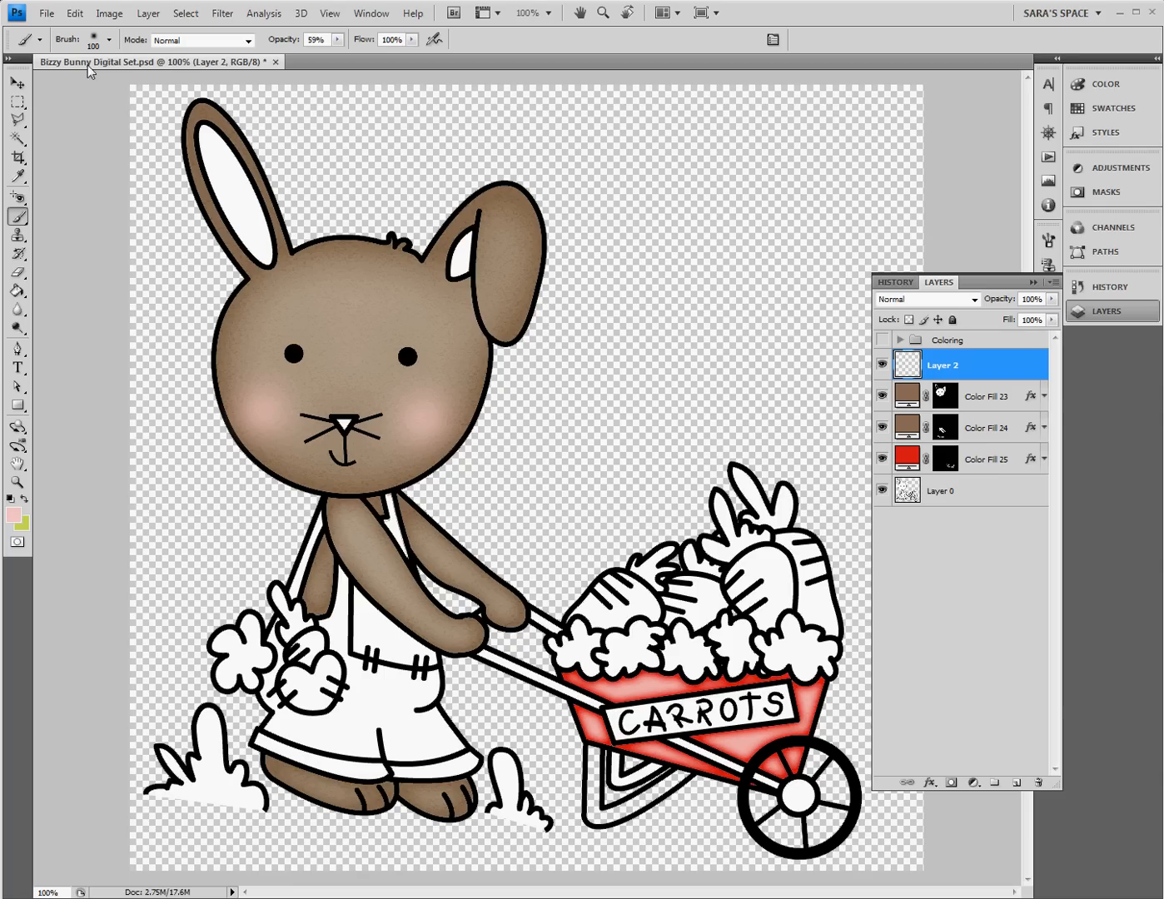
pyautogui.click(107, 15)
pyautogui.moveTo(81, 15)
pyautogui.moveTo(148, 13)
pyautogui.moveTo(305, 37)
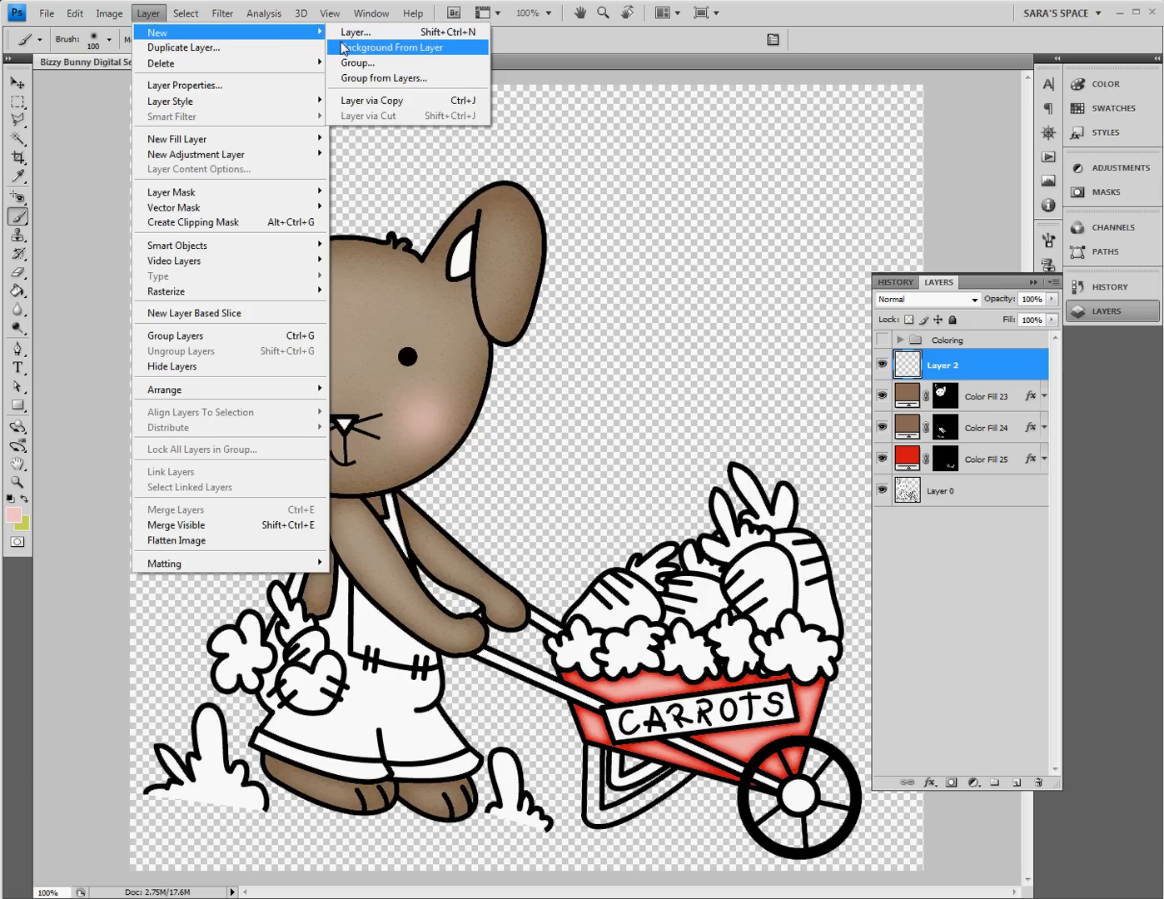
pyautogui.click(283, 14)
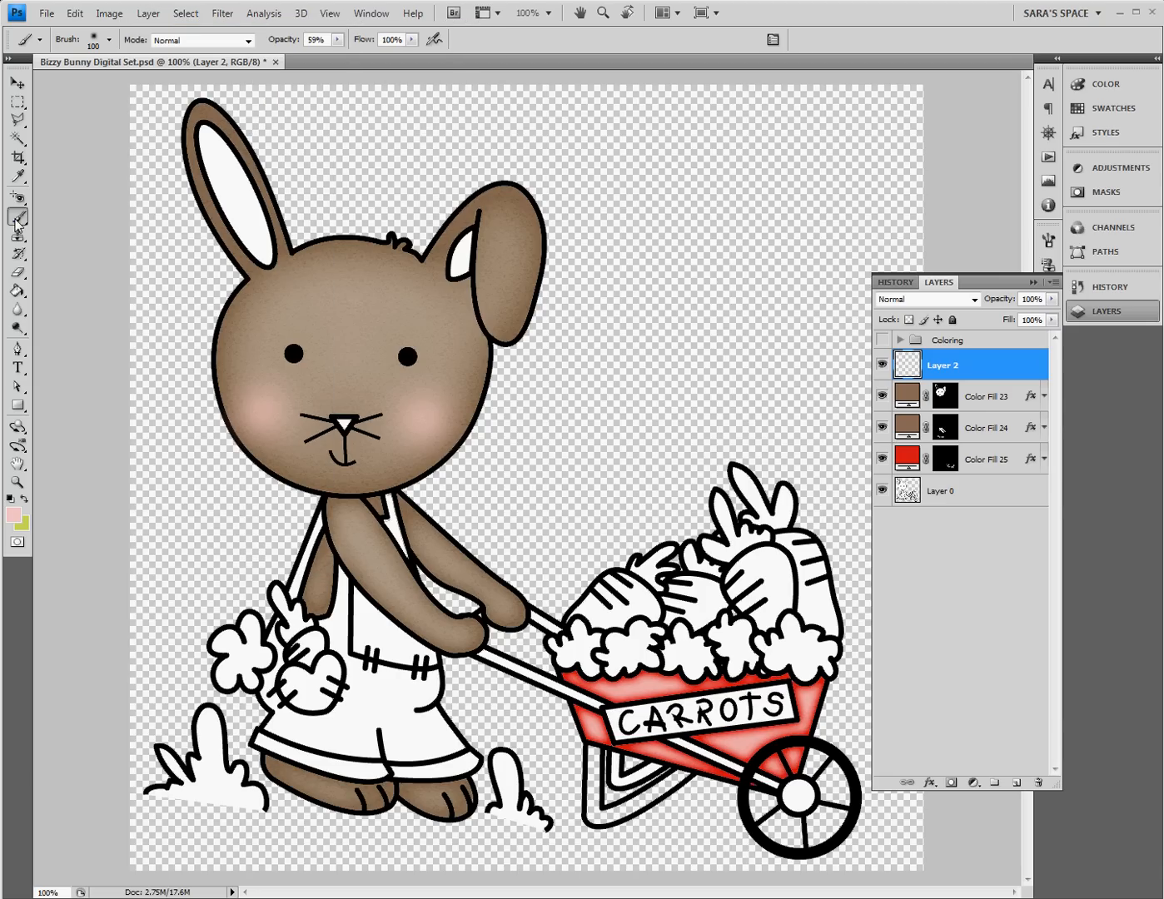
pyautogui.click(109, 41)
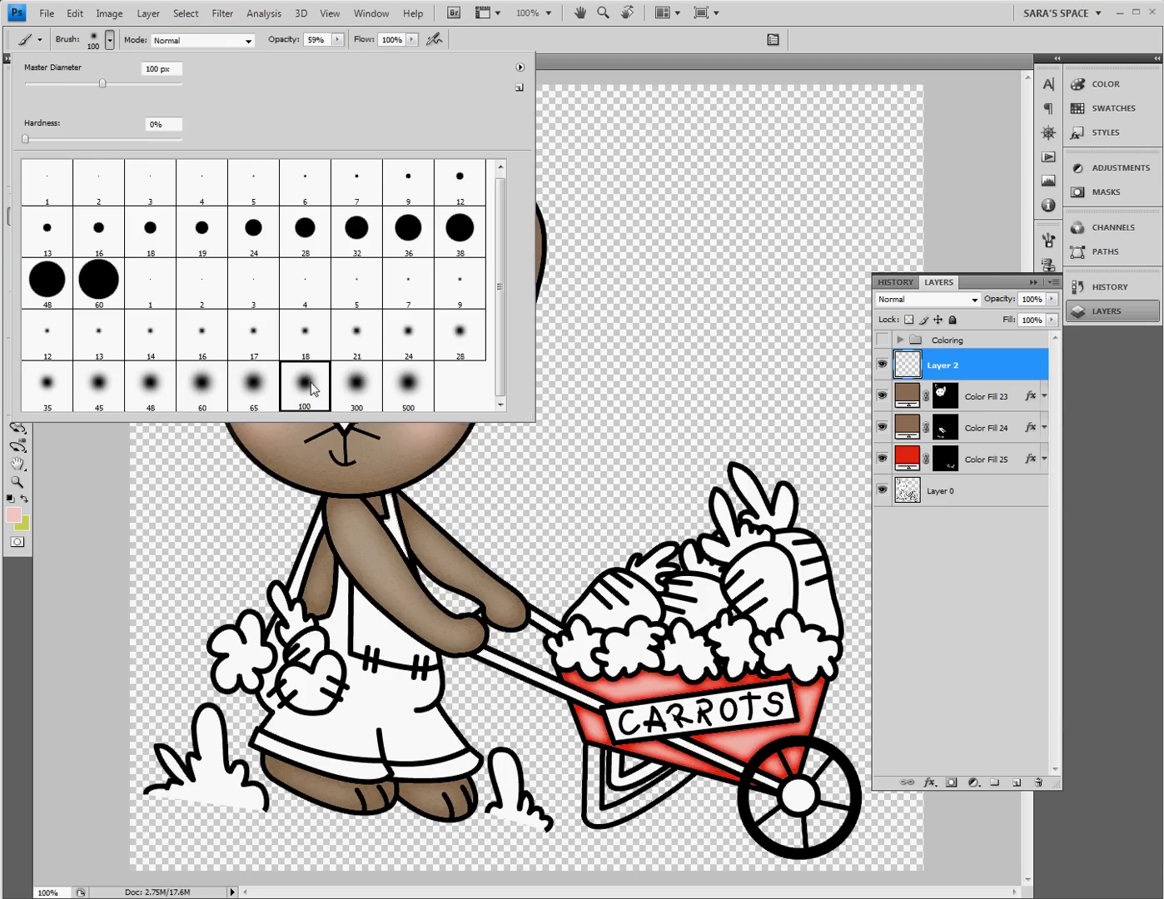
pyautogui.click(781, 11)
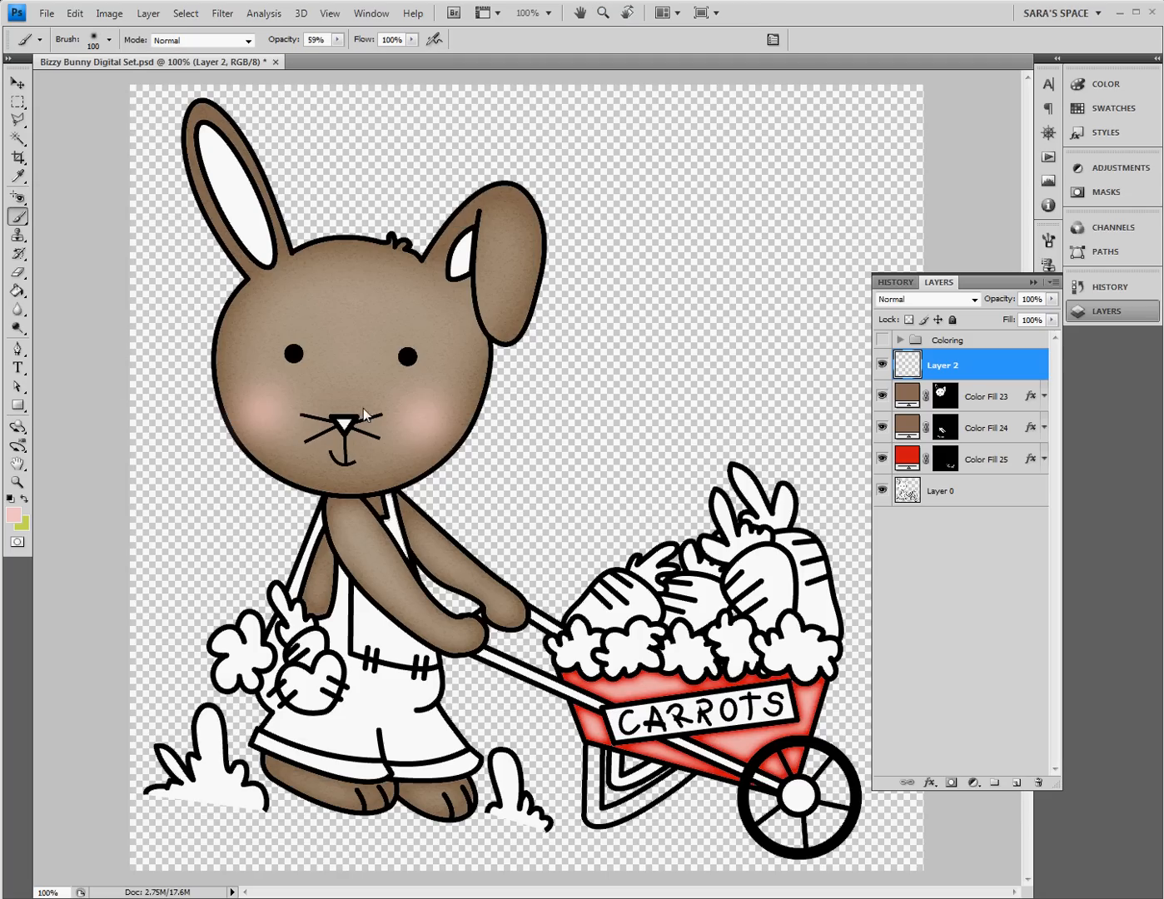